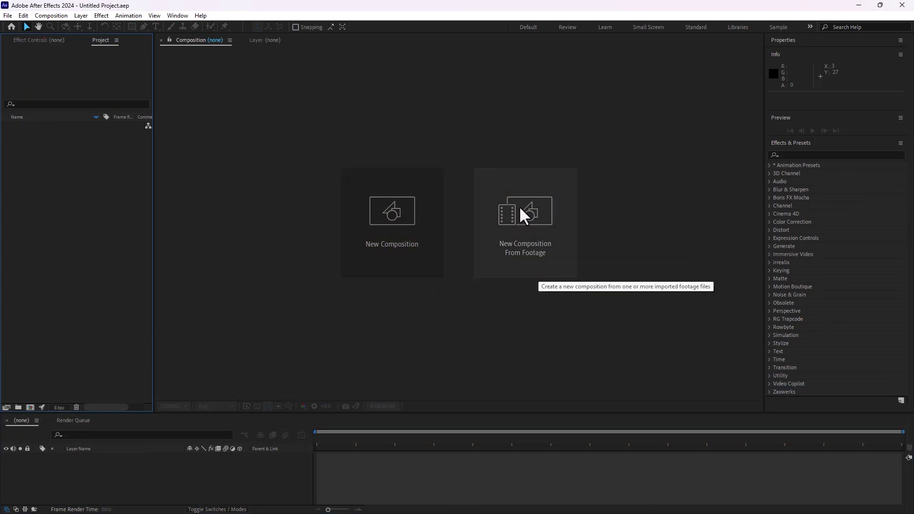
Create a new composition from the DSCN2562.MOV footage in the New Tuts Course folder on the Desktop
click(521, 222)
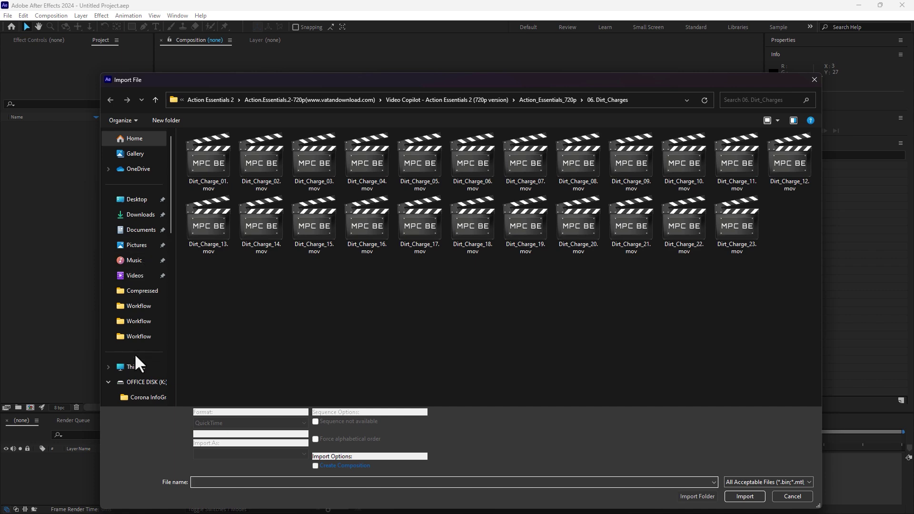
click(135, 199)
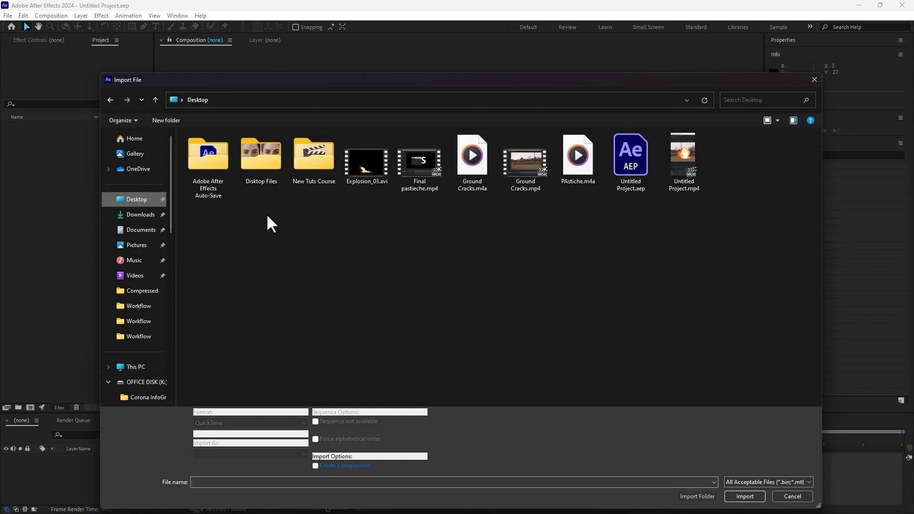
double_click(316, 154)
double_click(314, 161)
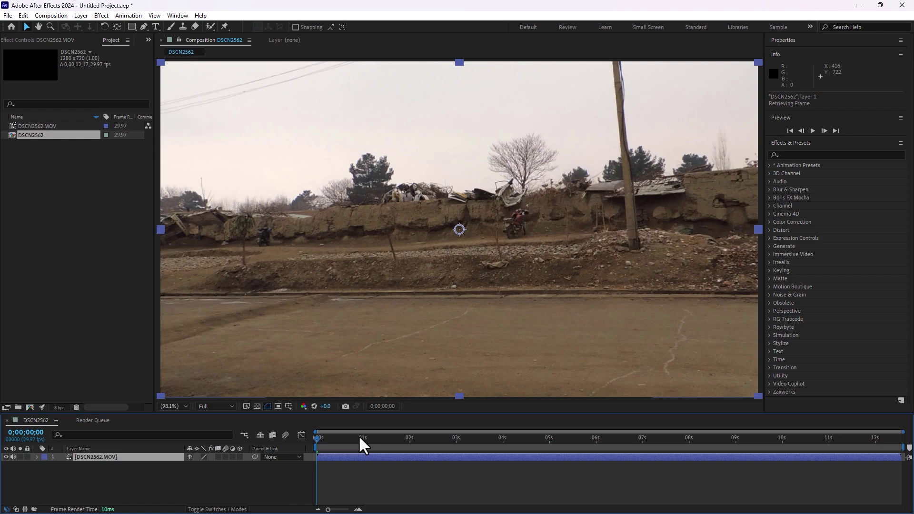
Scrub through the footage and run the 3D Camera Tracker on the DSCN2562.MOV layer
drag(360, 439, 499, 447)
key(comma)
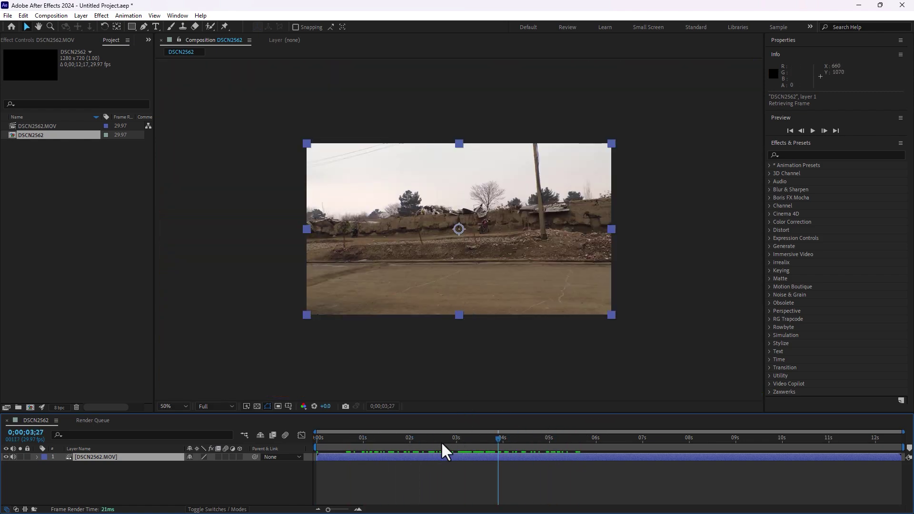
drag(443, 445, 292, 453)
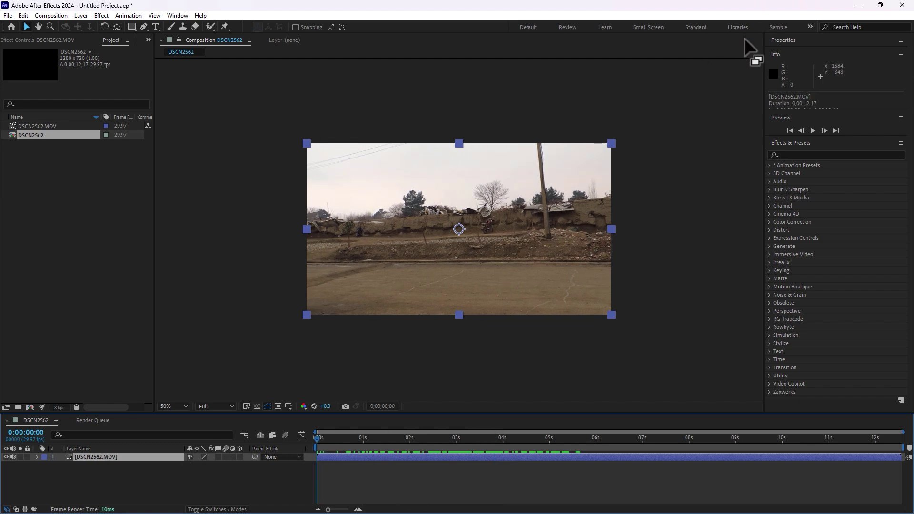
click(809, 27)
click(828, 120)
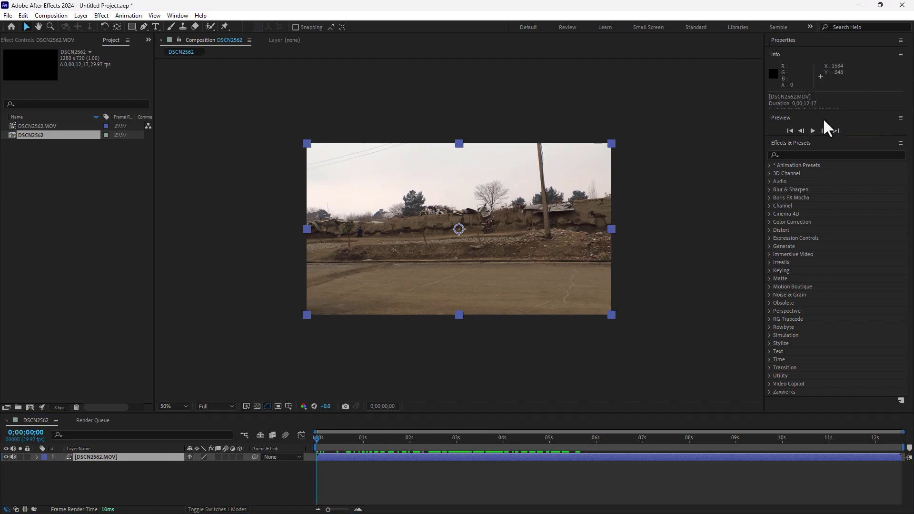
click(832, 82)
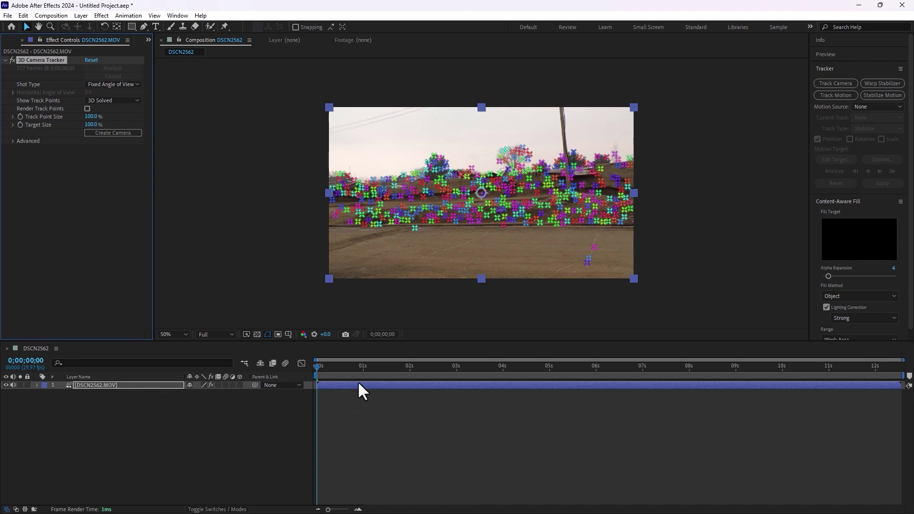
At 0;00;05;11, create a solid and camera from the magenta track point on the dirt ground in the foreground
drag(358, 382, 567, 380)
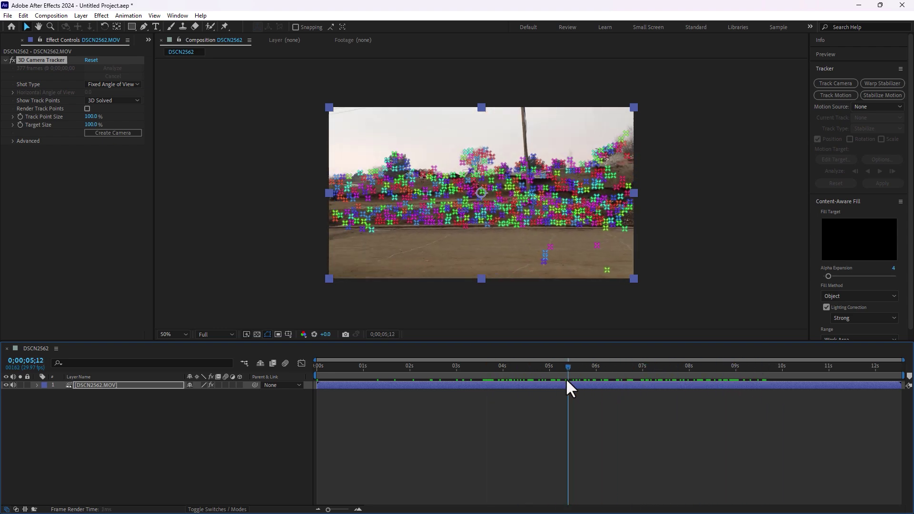
right_click(602, 244)
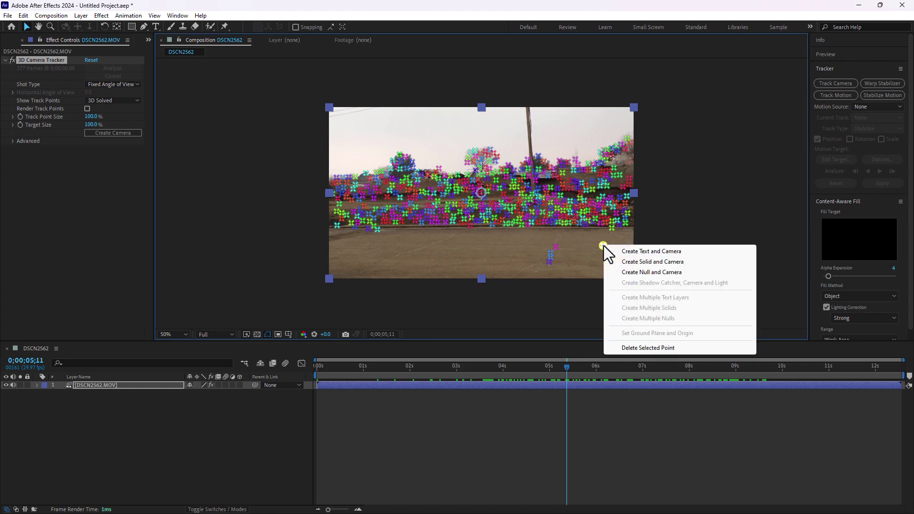
click(649, 262)
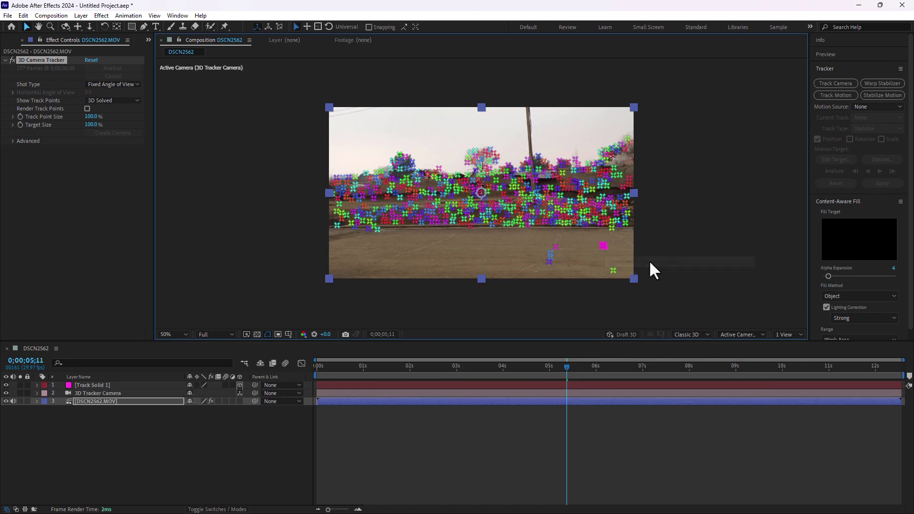
At 0;00;01;05, create a second track solid from the yellow track point at the far left end of the wall
drag(454, 368, 370, 369)
click(347, 172)
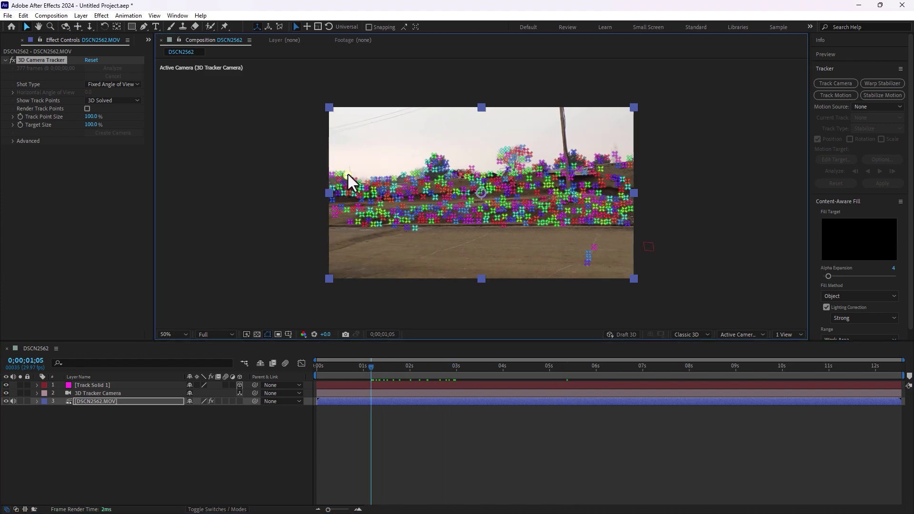
right_click(347, 174)
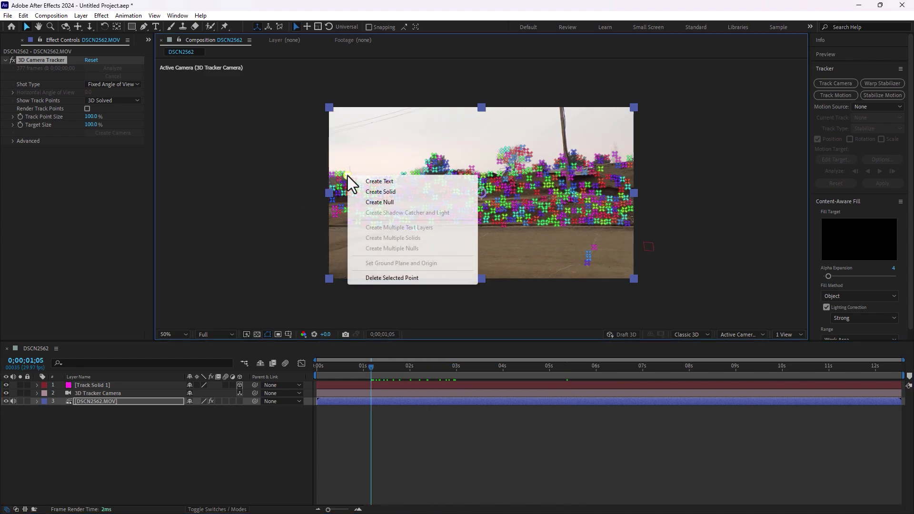
click(384, 192)
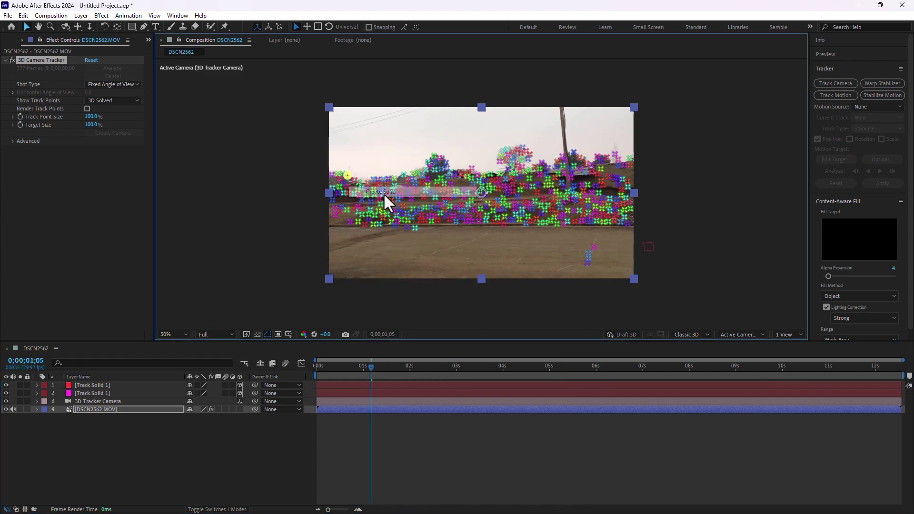
Add a Point light named Emitter to the composition
right_click(155, 463)
mouse_move(201, 346)
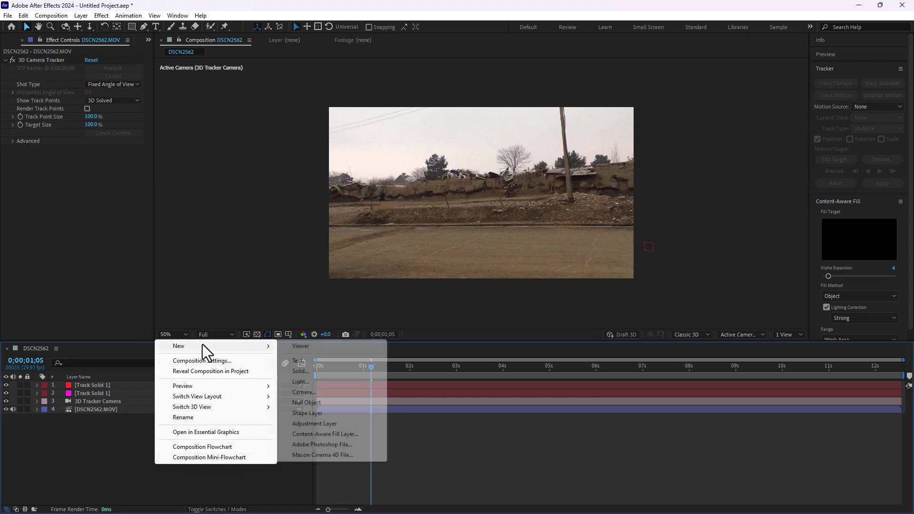
click(311, 382)
click(718, 159)
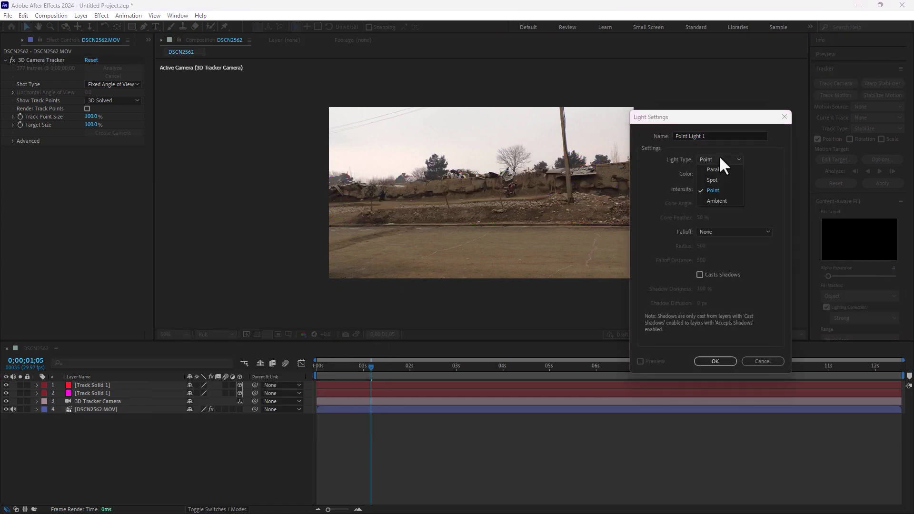
click(717, 189)
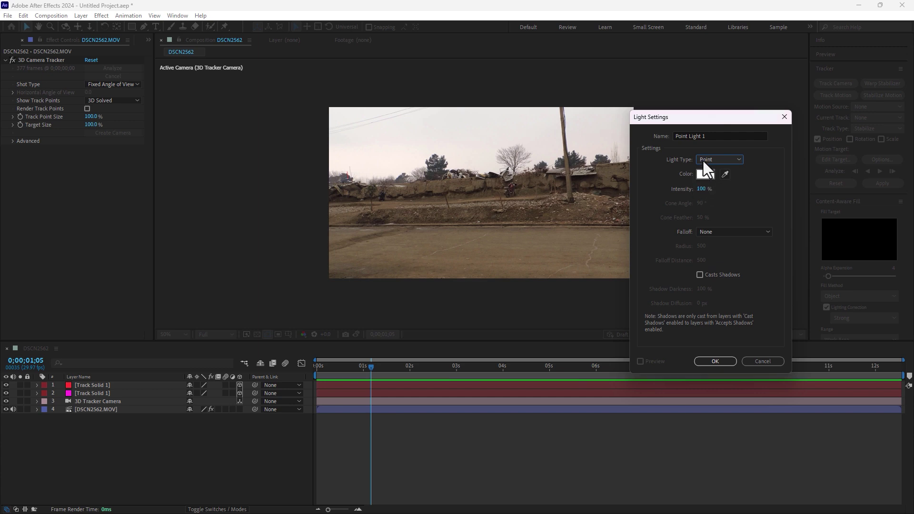
drag(719, 139, 646, 145)
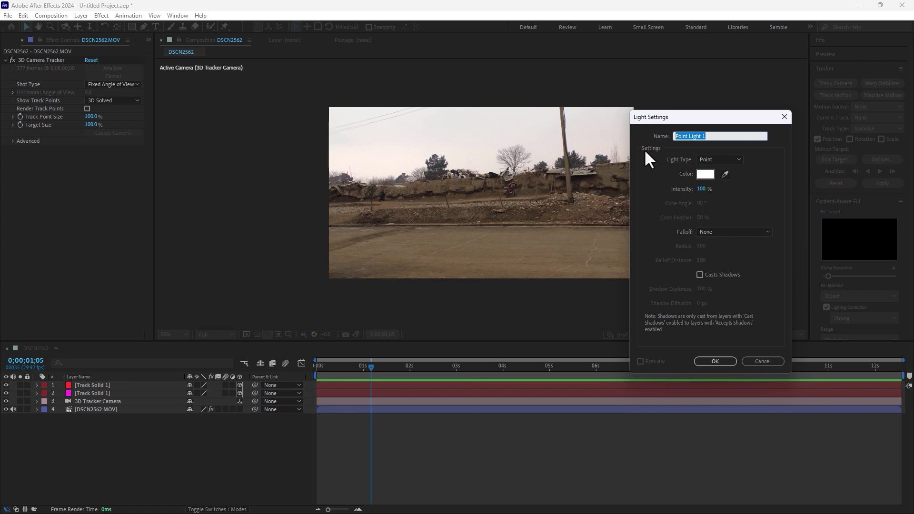
text(Emitter)
click(714, 361)
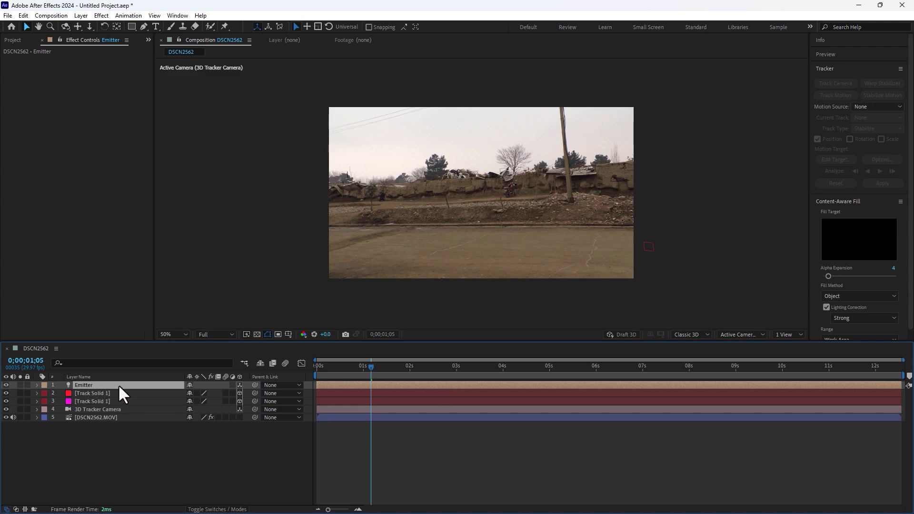
Reveal the Position properties of the magenta and red Track Solid 1 layers
click(86, 400)
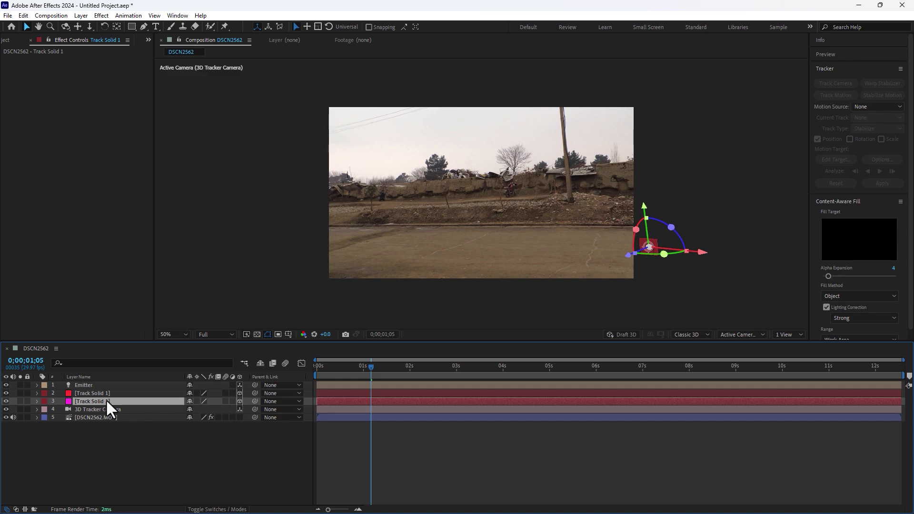
key(p)
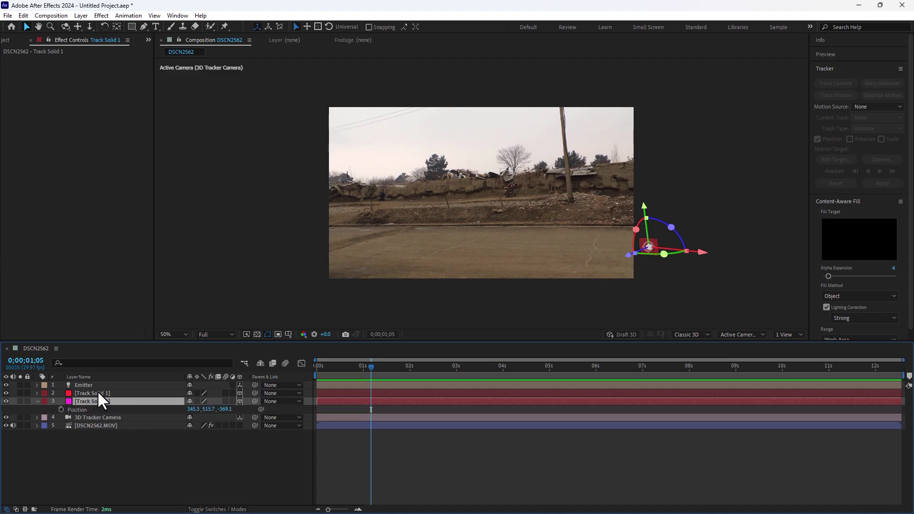
click(97, 391)
key(p)
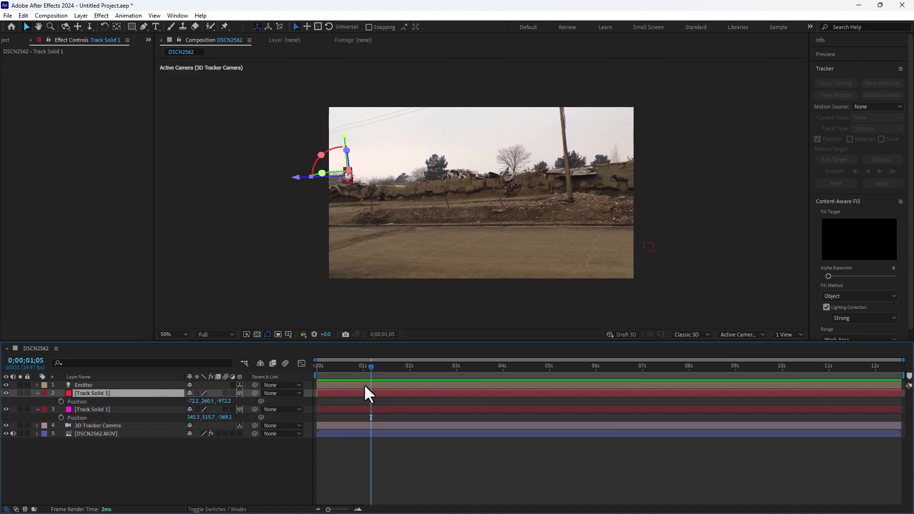
At 0;00;04;00, copy the red track solid's Position value to the Emitter light's Position
drag(458, 364, 502, 369)
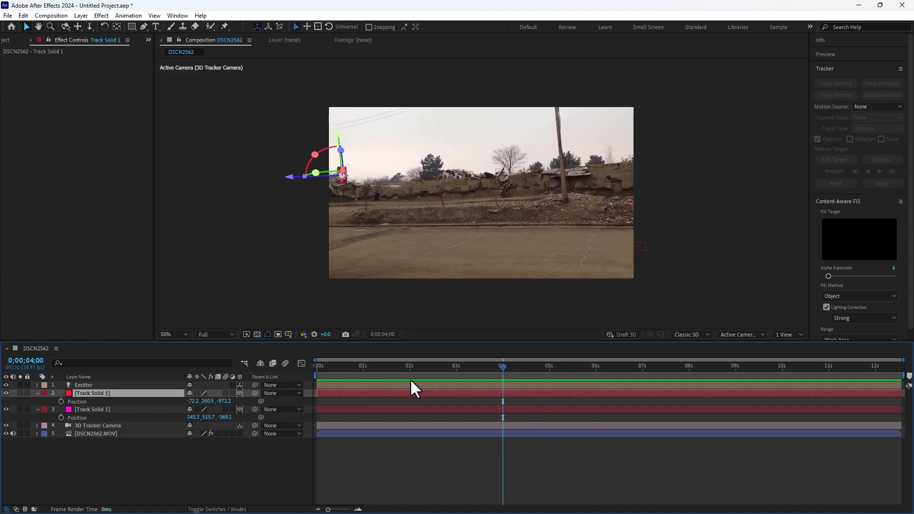
click(81, 384)
key(p)
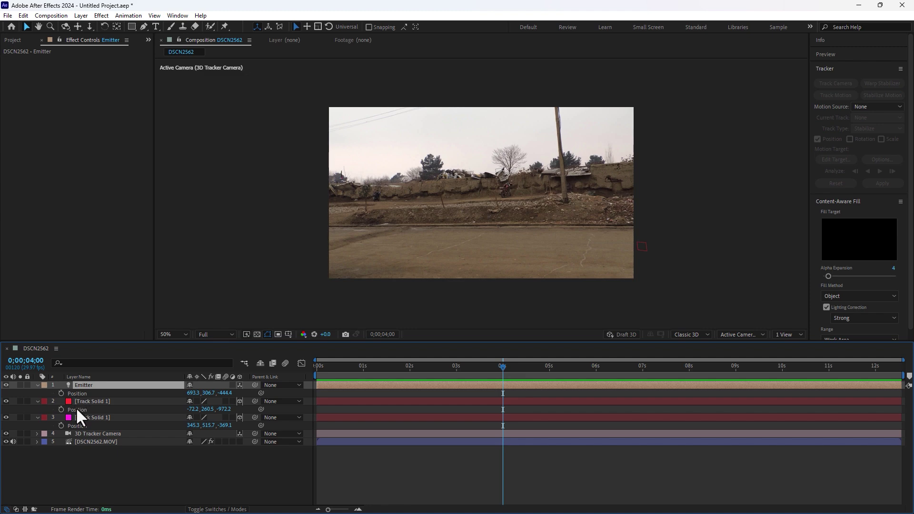
click(76, 407)
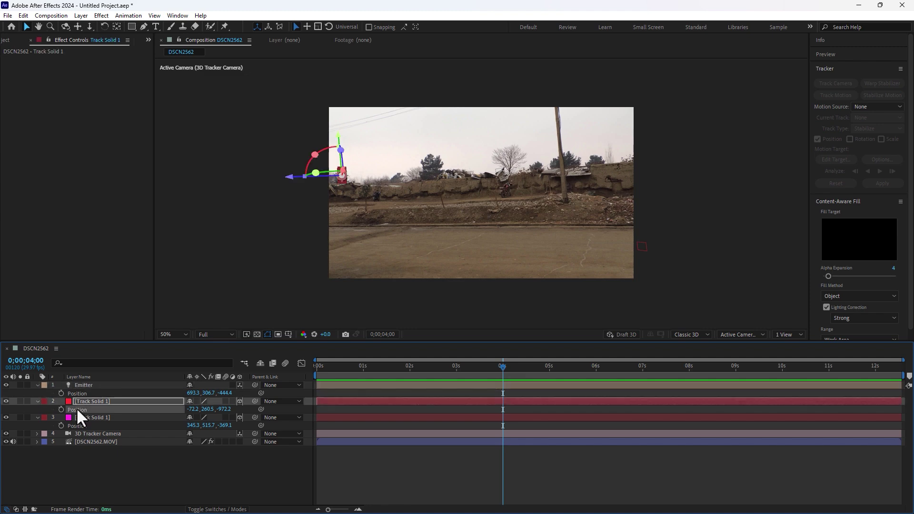
click(83, 392)
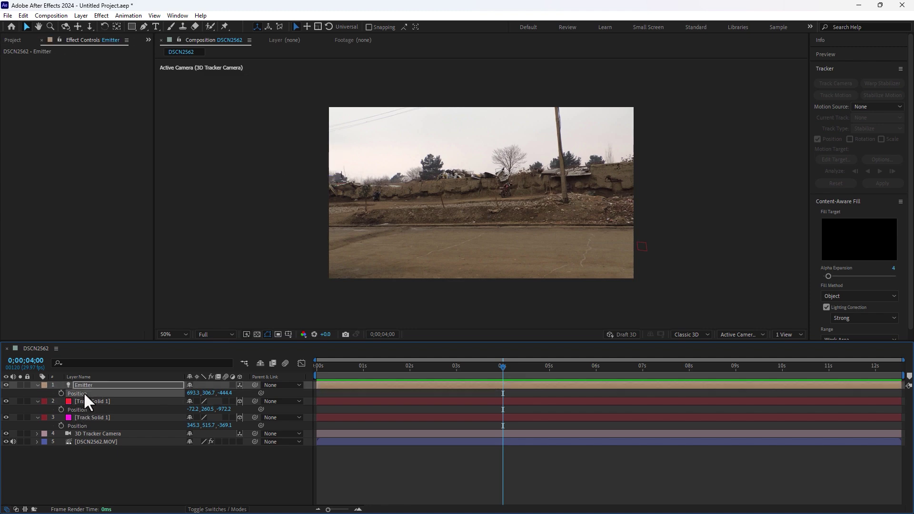
key(ctrl+v)
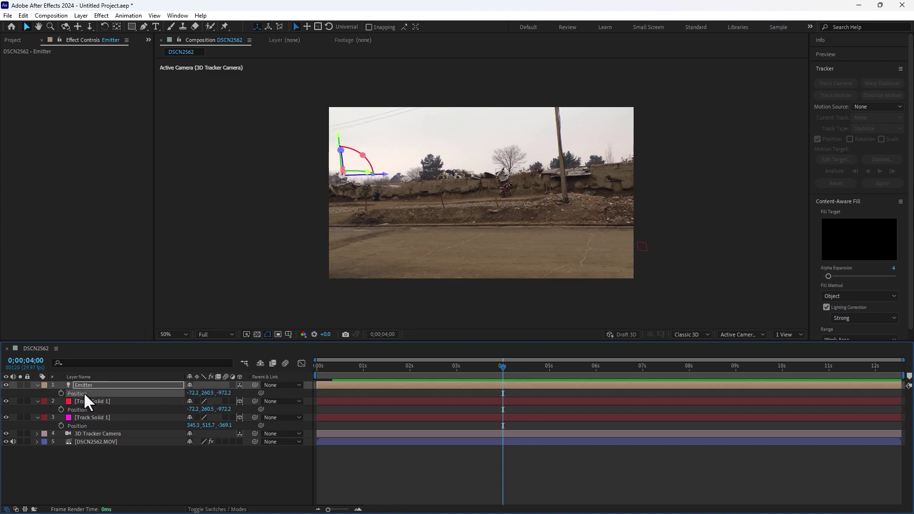
Set a Position keyframe on the Emitter light at 0;00;04;00
click(75, 421)
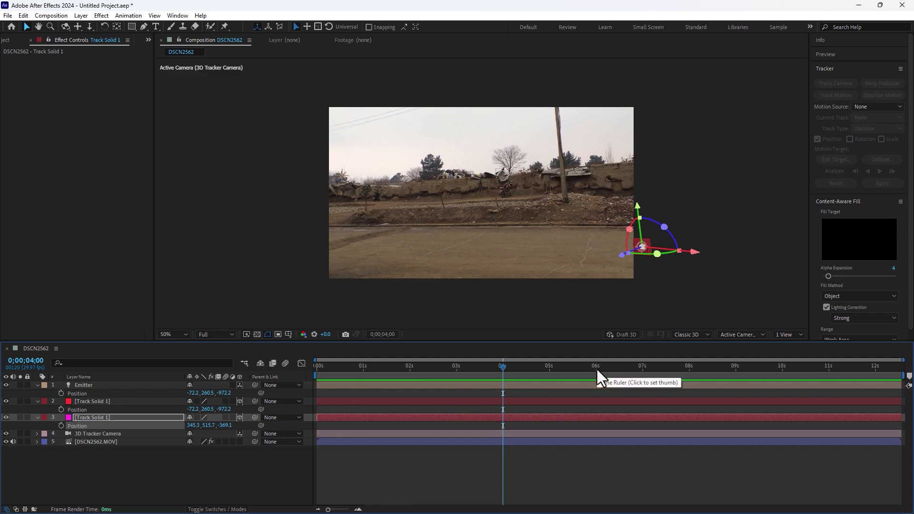
click(549, 367)
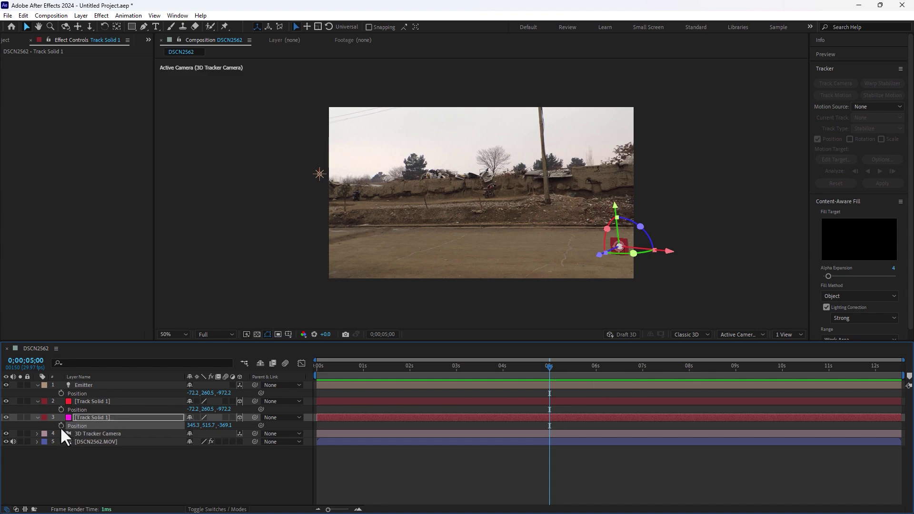
click(503, 369)
click(61, 393)
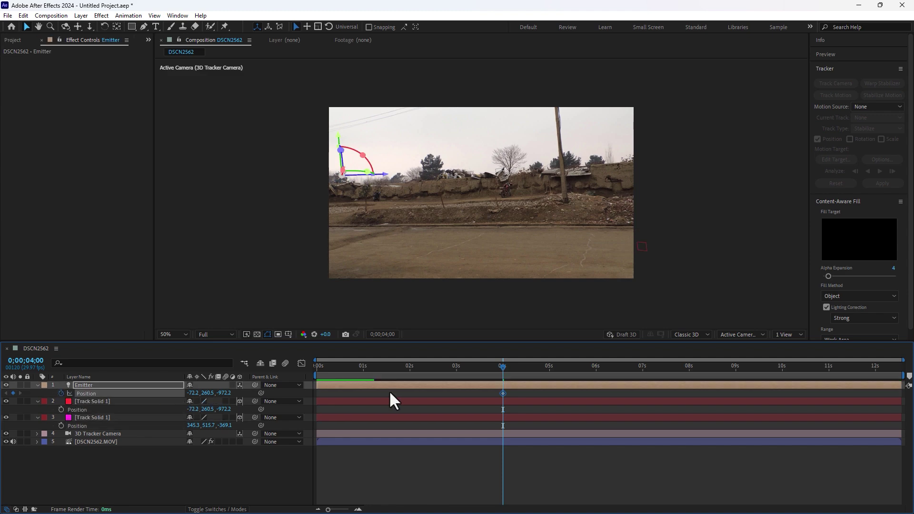
At 0;00;05;00, copy the magenta track solid's Position value to the Emitter light as a second keyframe
click(549, 368)
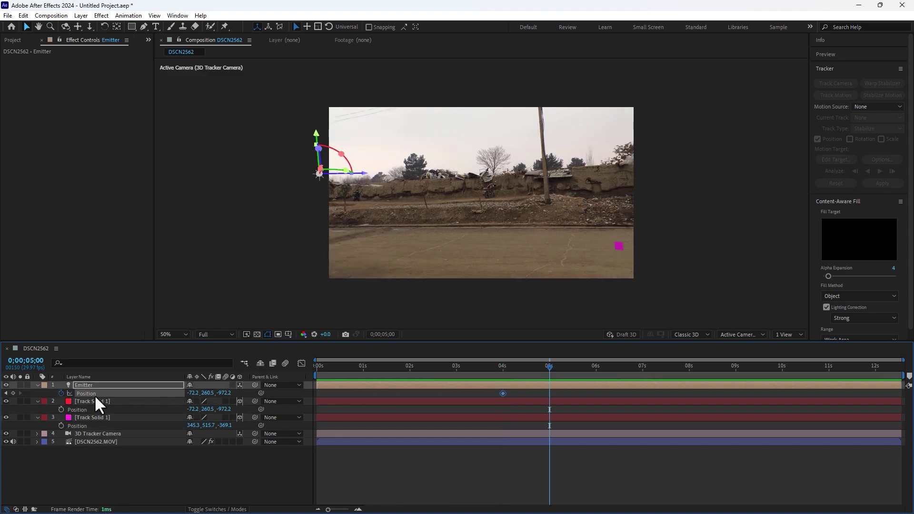
click(79, 422)
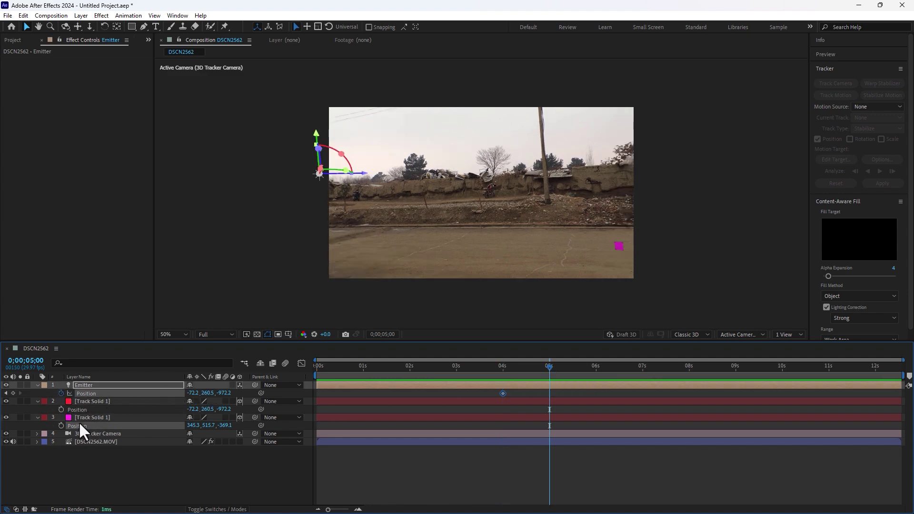
click(94, 394)
key(ctrl+v)
click(654, 461)
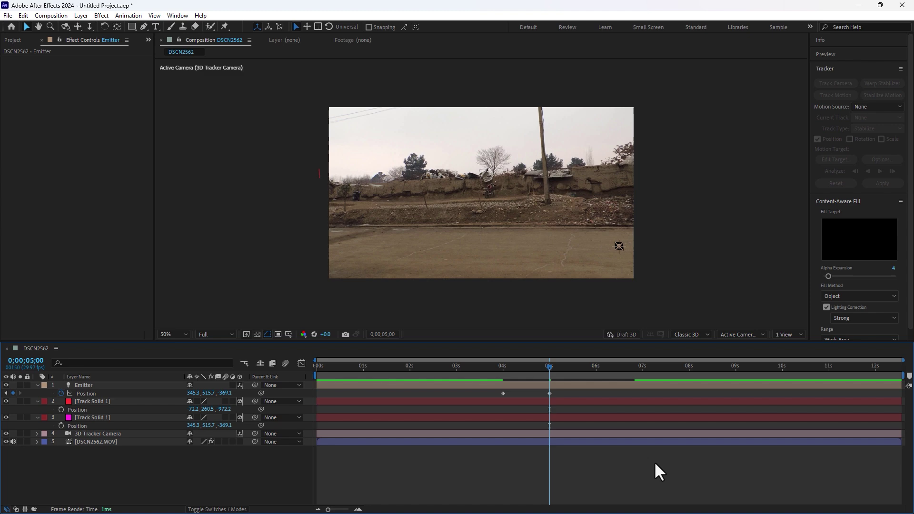
Raise the Emitter light's starting position above the frame at the 0;00;04;00 keyframe, to a Y value of about -83
click(496, 367)
drag(496, 366, 501, 390)
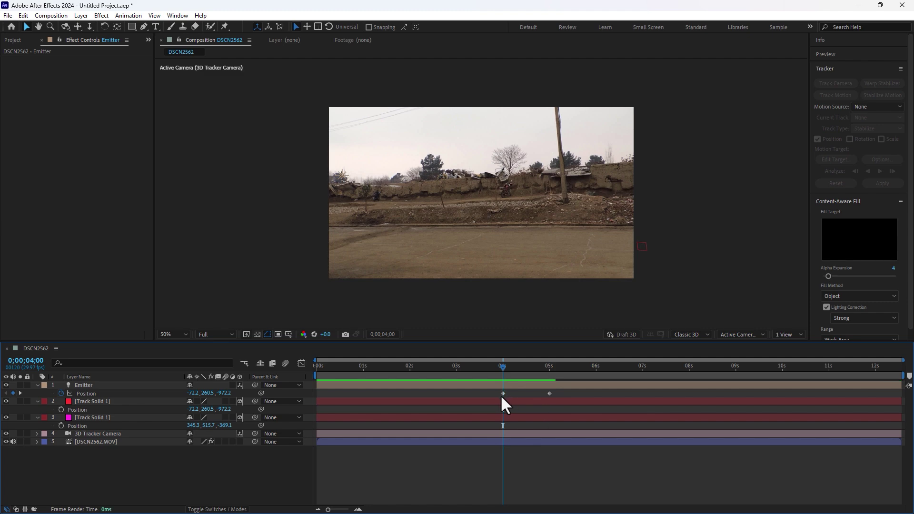
click(502, 393)
scroll(387, 223, down, 2)
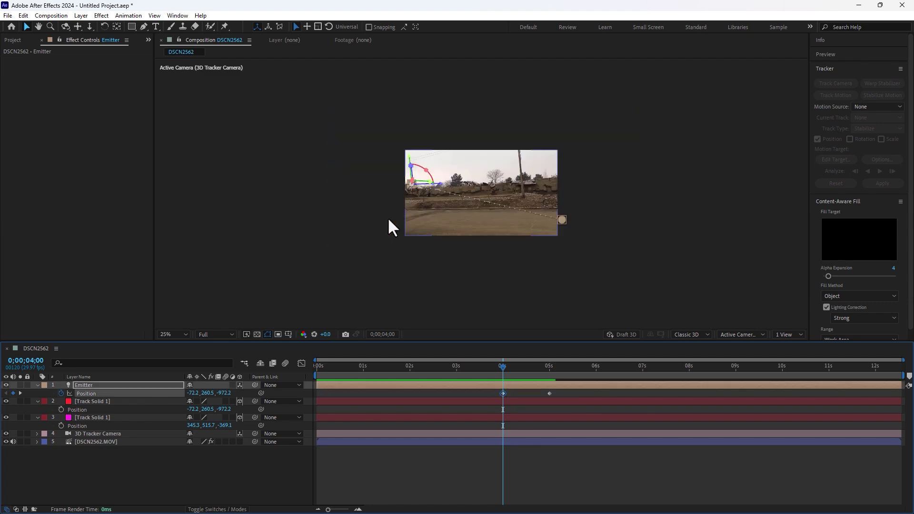
drag(403, 158, 423, 149)
scroll(423, 150, up, 1)
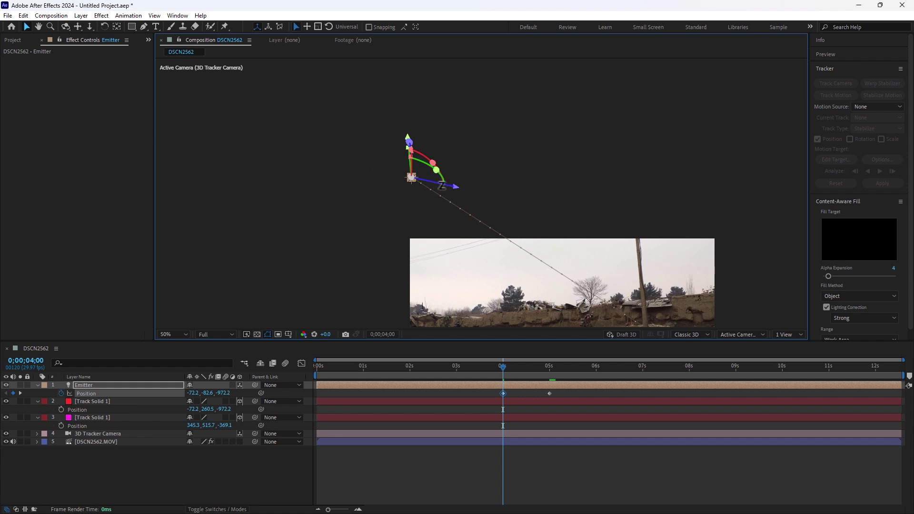
Move the Emitter light's starting point along its Z axis at 0;00;04;00, to X about -139 and Z about -1018
drag(447, 185, 426, 199)
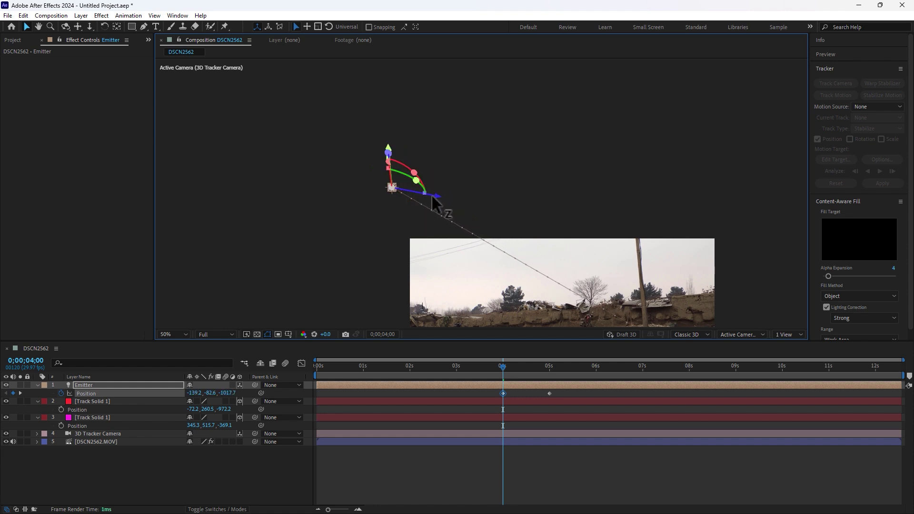
drag(505, 210, 416, 159)
Apply Easy Ease to the Emitter light's Position keyframe at 0;00;05;00
drag(503, 369, 544, 387)
right_click(550, 392)
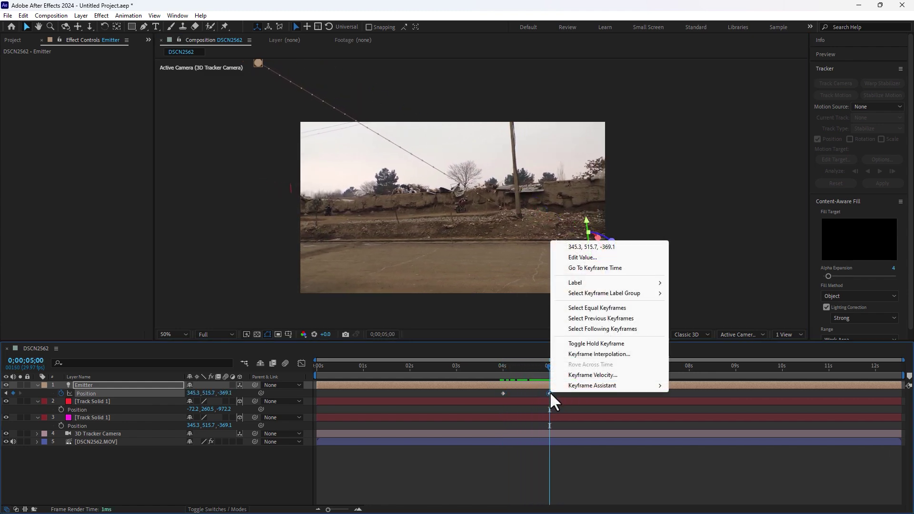
mouse_move(566, 387)
click(683, 420)
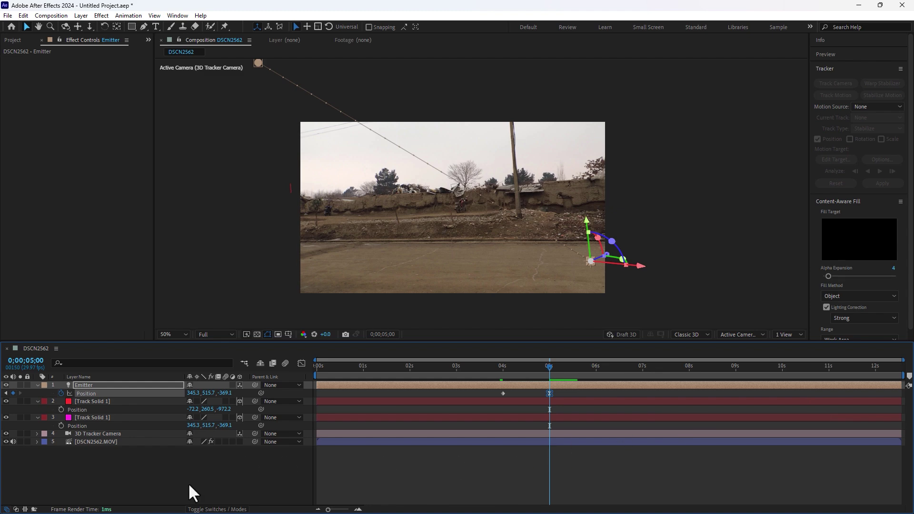
Create a new composition named Fire at 400 x 400 px, 60 frames per second, with a duration of 0:00:05:00
click(15, 40)
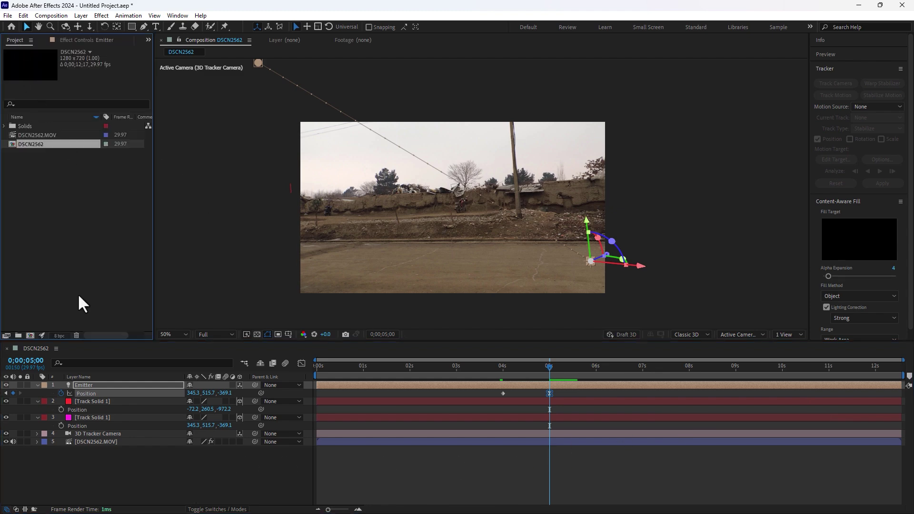
click(202, 483)
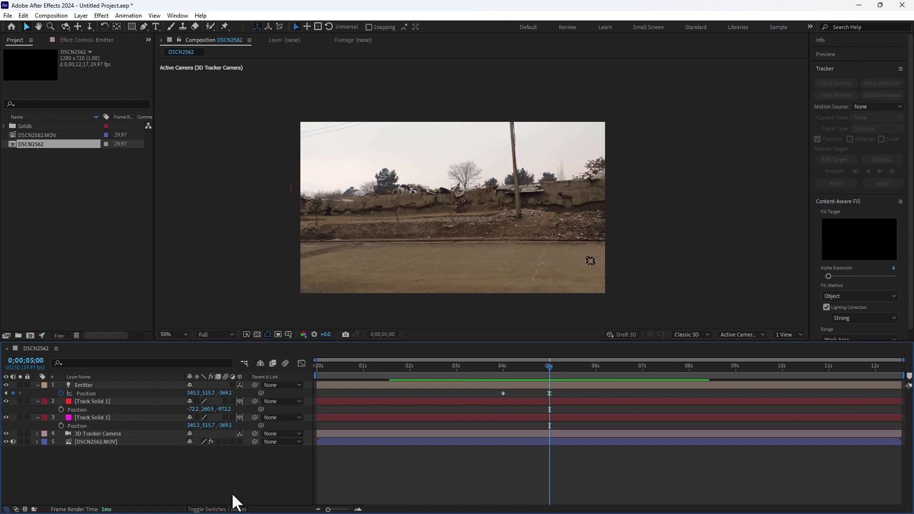
key(ctrl+n)
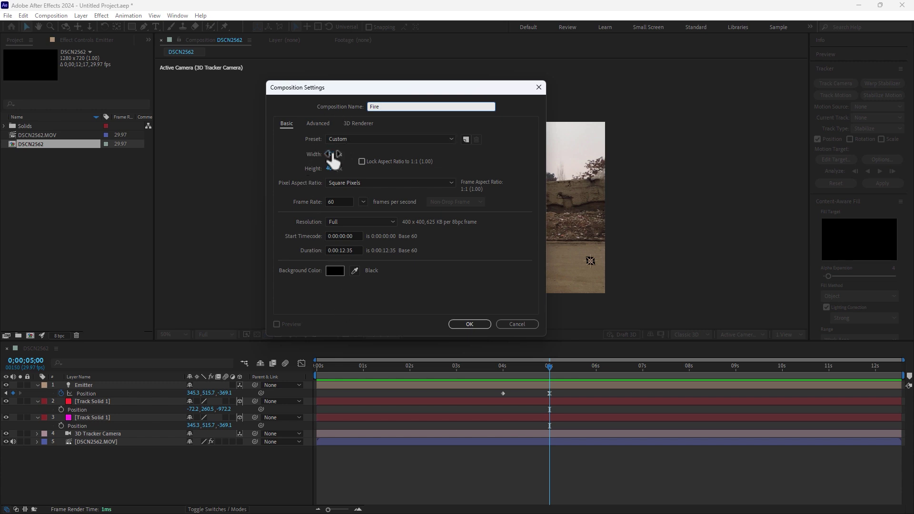
click(346, 249)
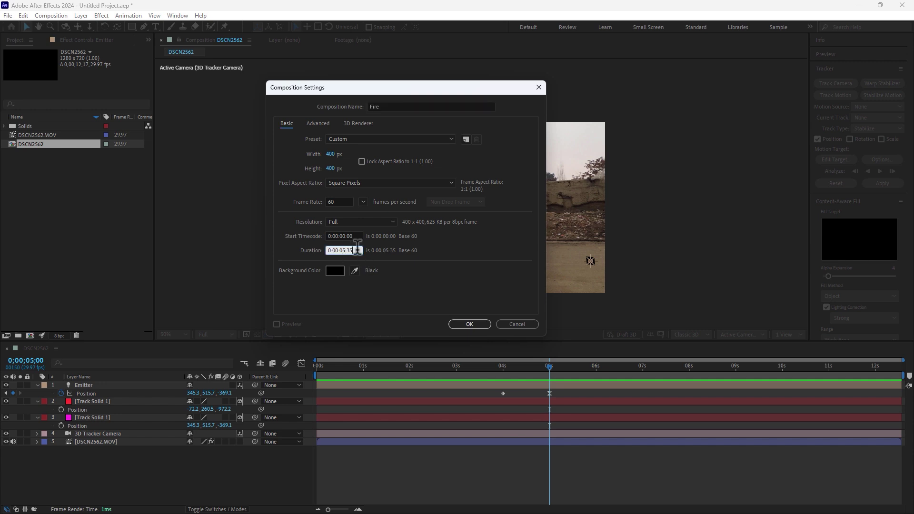
key(Delete)
key(Delete)
click(464, 324)
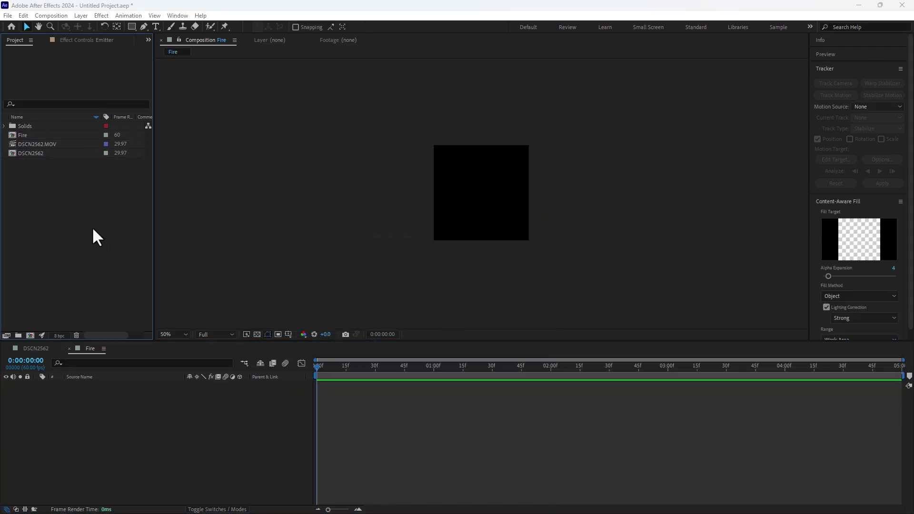
Start a footage import and browse to the Plugins > Aerial_Explosions_HD folder on the Archive (E:) drive
double_click(93, 226)
click(127, 335)
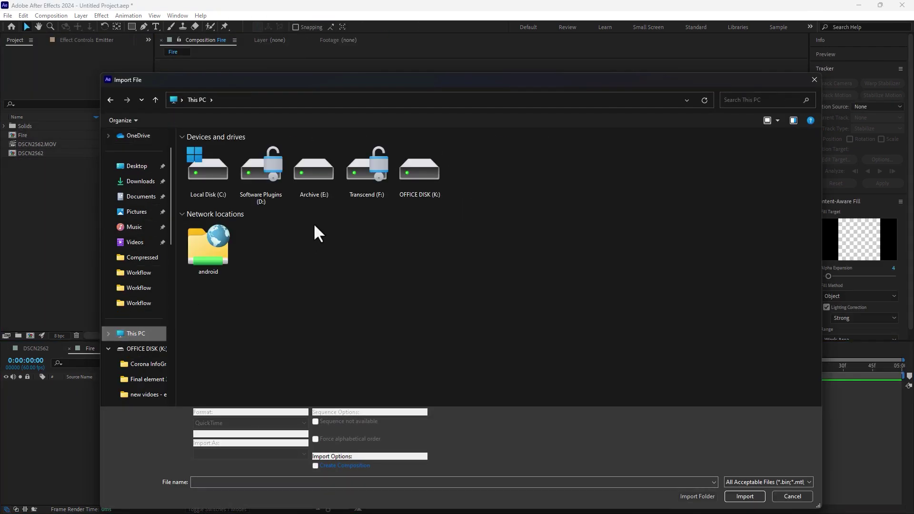
double_click(306, 177)
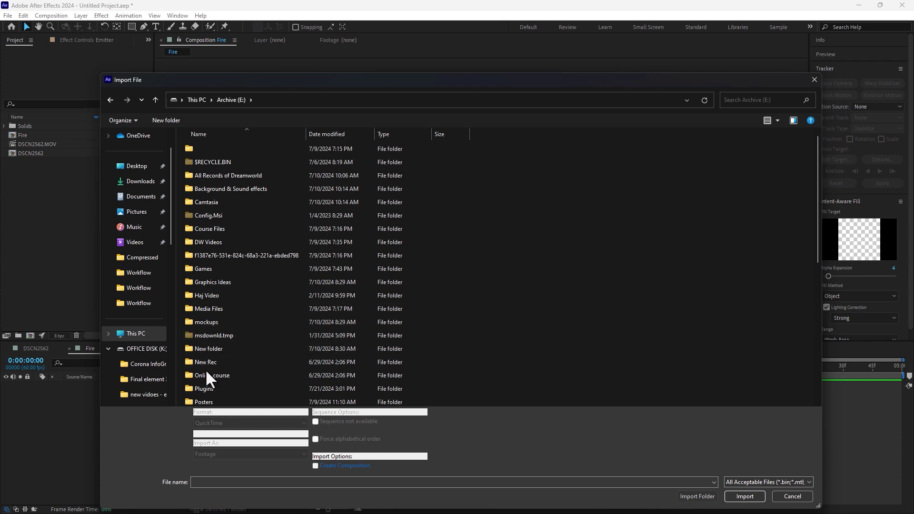
double_click(204, 389)
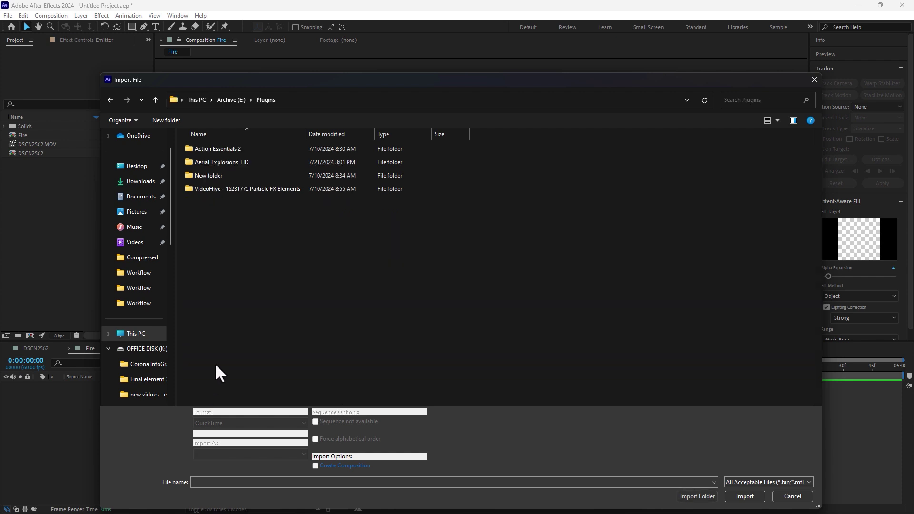
click(220, 162)
double_click(221, 162)
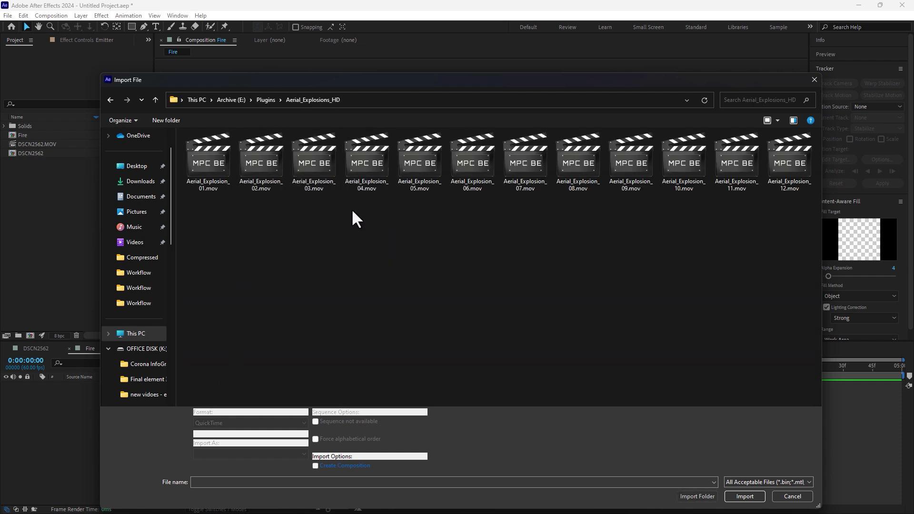
Preview the explosion clips from Aerial_Explosion_01.mov through Aerial_Explosion_12.mov in the media player, and close the player
click(204, 161)
right_click(204, 162)
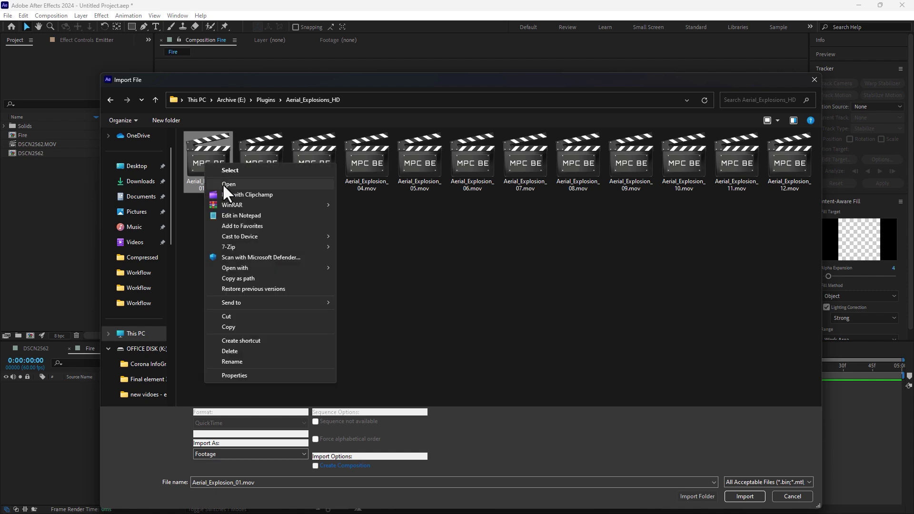
click(238, 184)
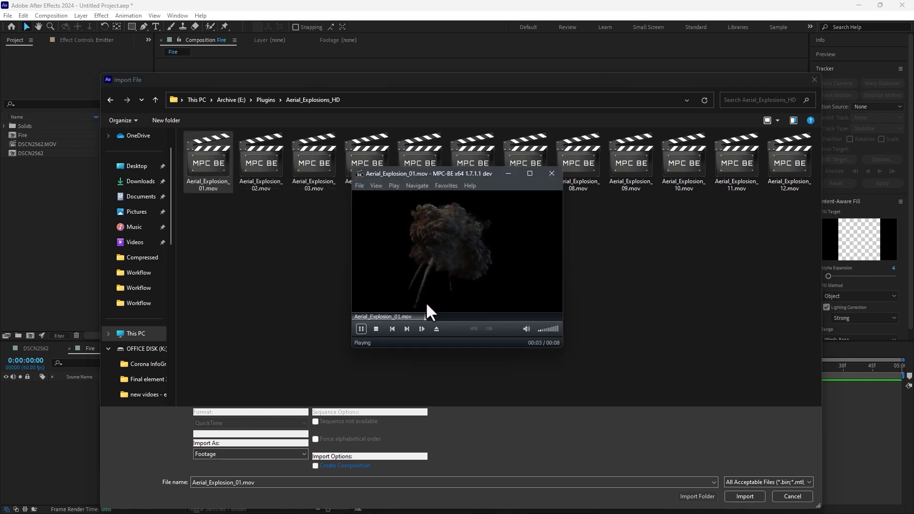
click(406, 329)
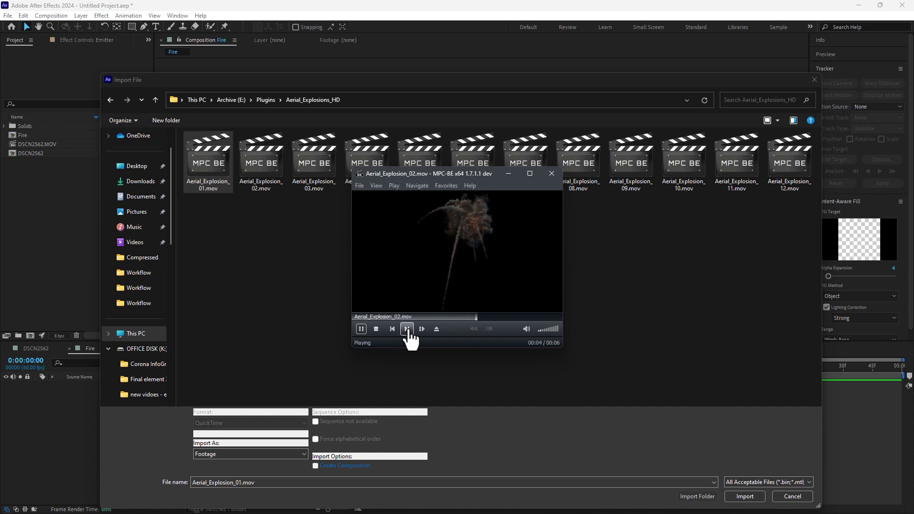
click(407, 329)
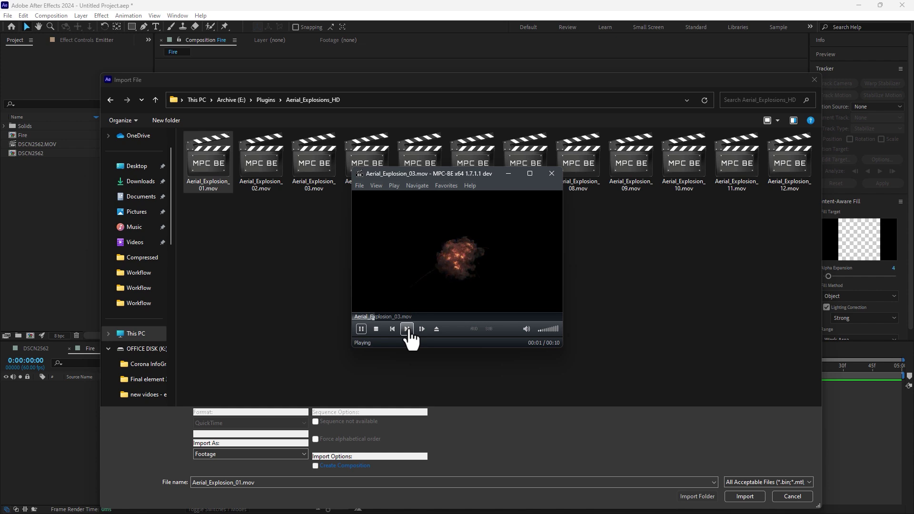
click(355, 316)
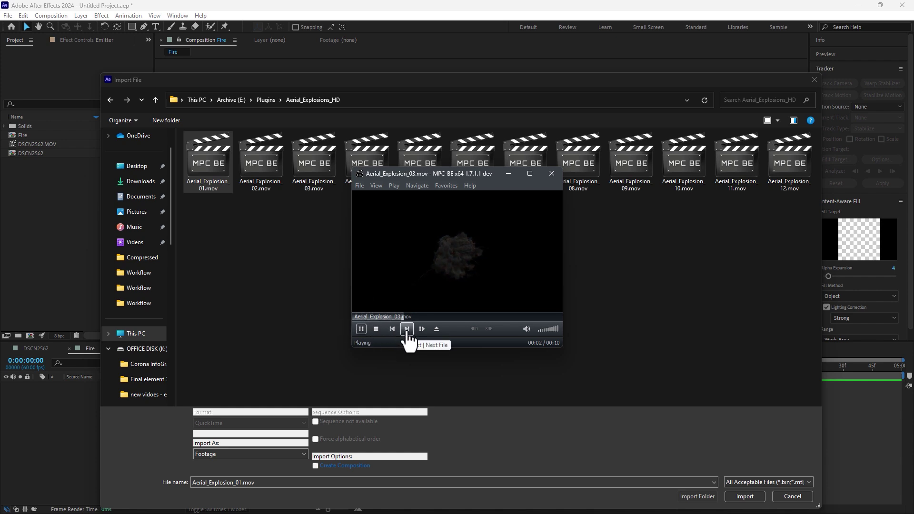
click(406, 329)
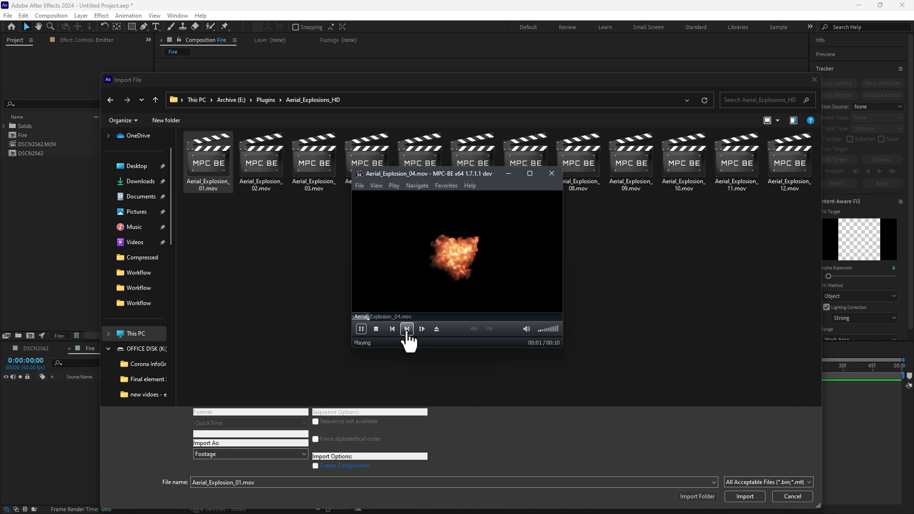
click(407, 328)
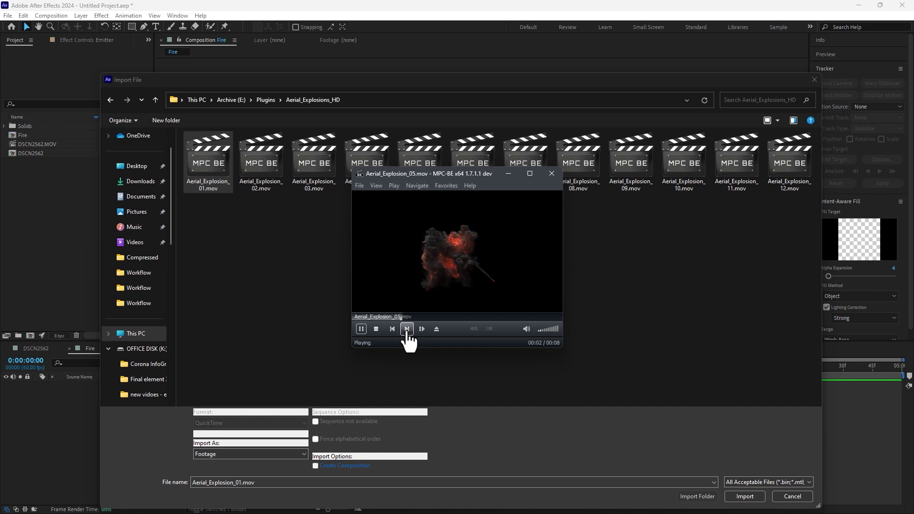
click(407, 329)
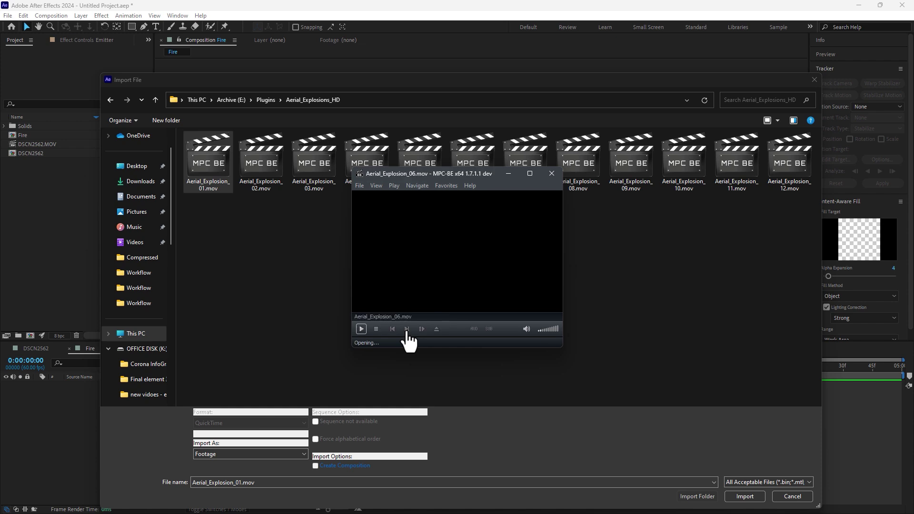
click(407, 328)
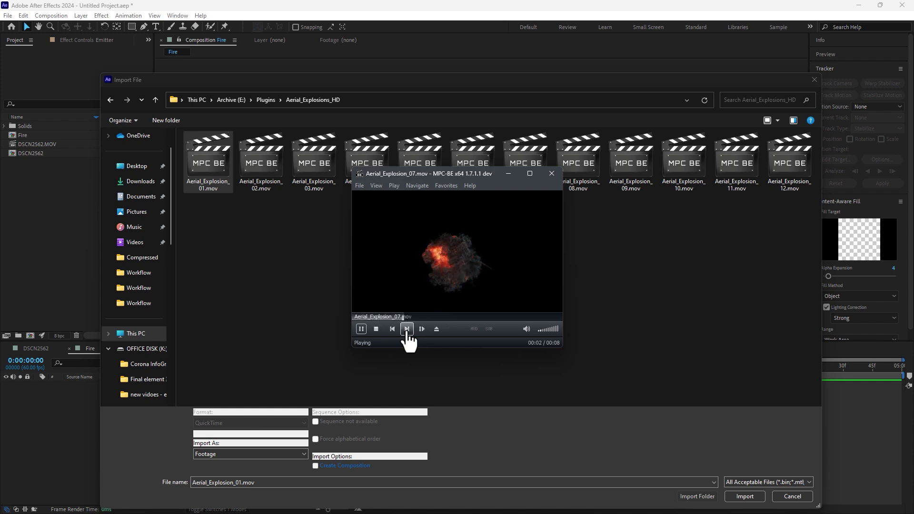
click(407, 329)
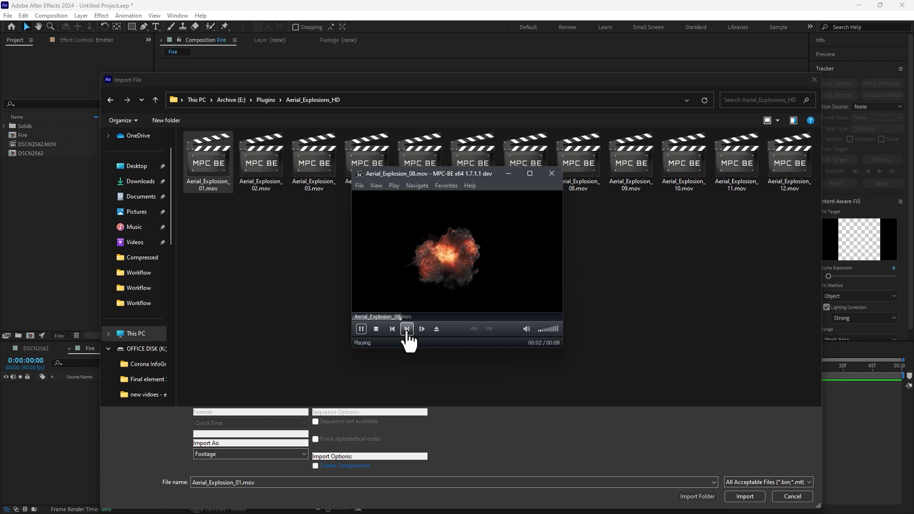
click(407, 329)
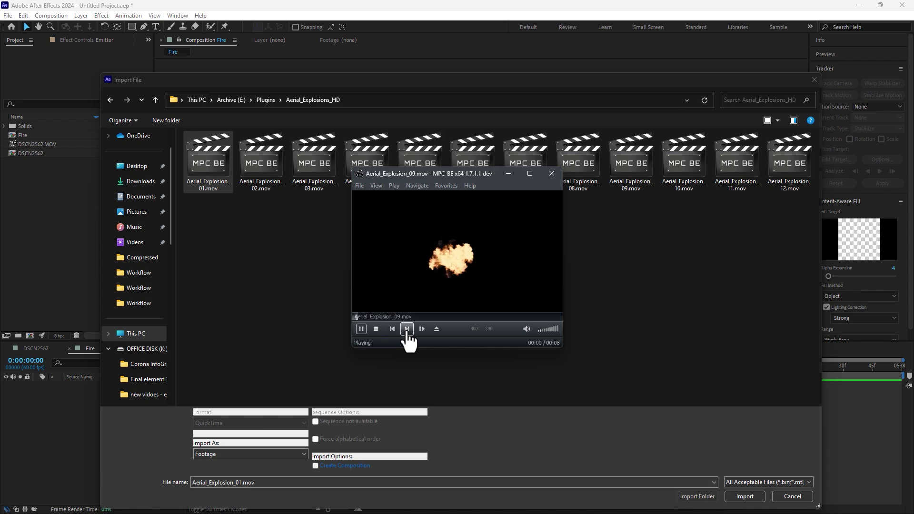
click(407, 329)
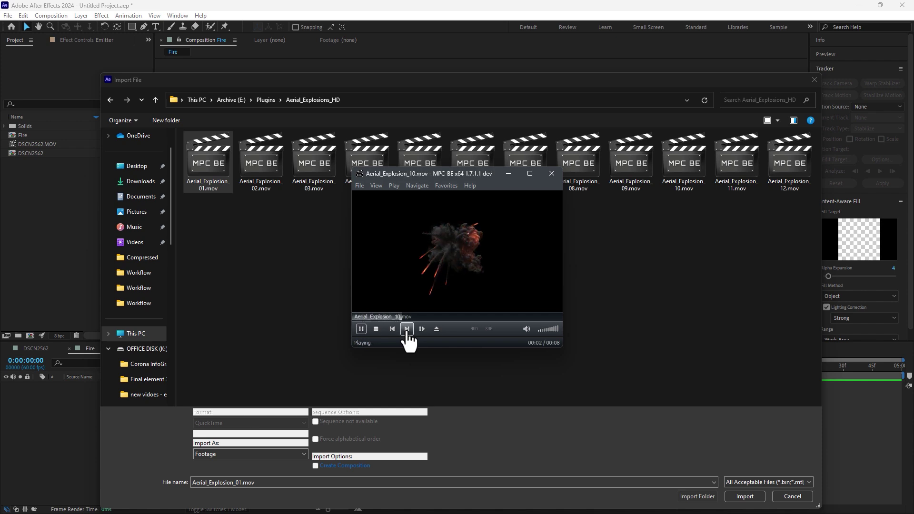
click(406, 329)
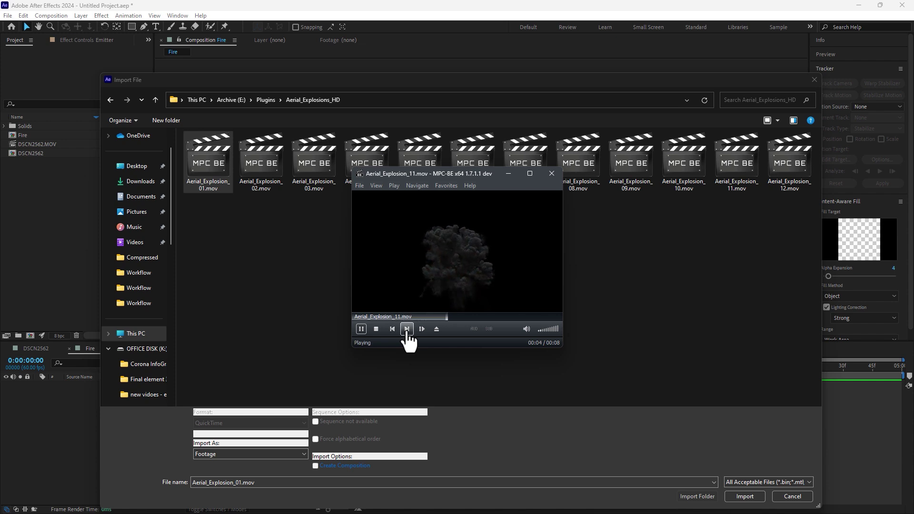
click(407, 329)
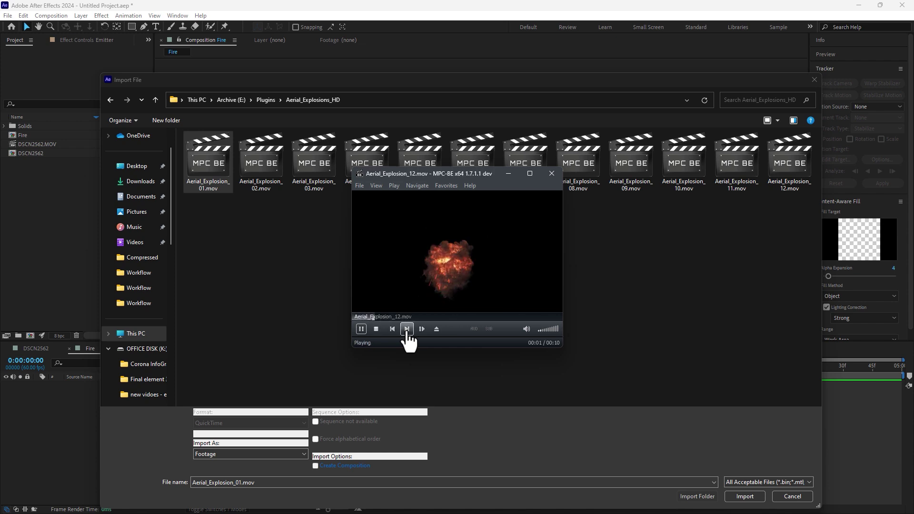
click(407, 329)
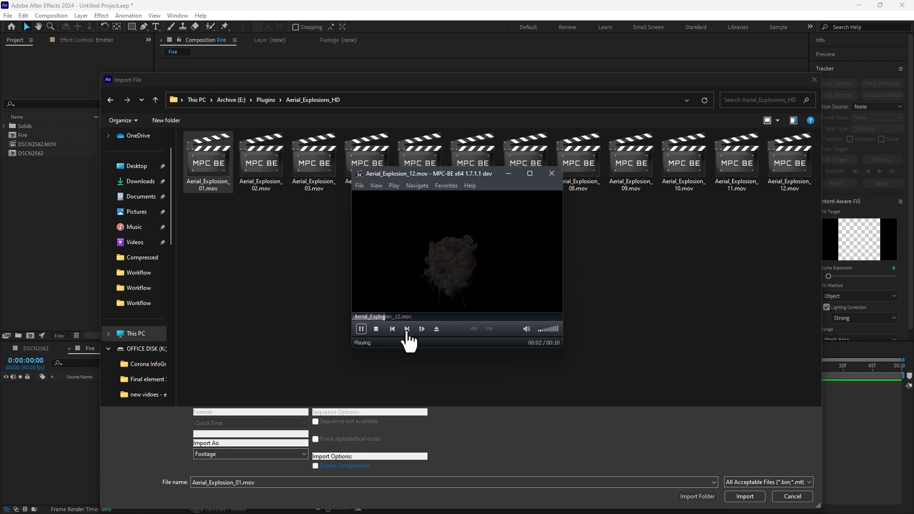
click(551, 174)
Import Aerial_Explosion_11.mov and add it as a layer in the Fire composition
double_click(728, 162)
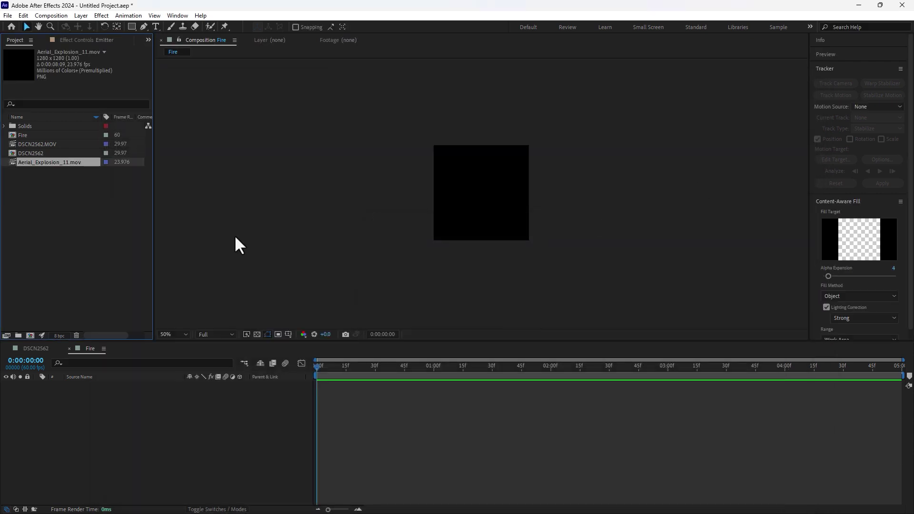
drag(42, 163, 160, 404)
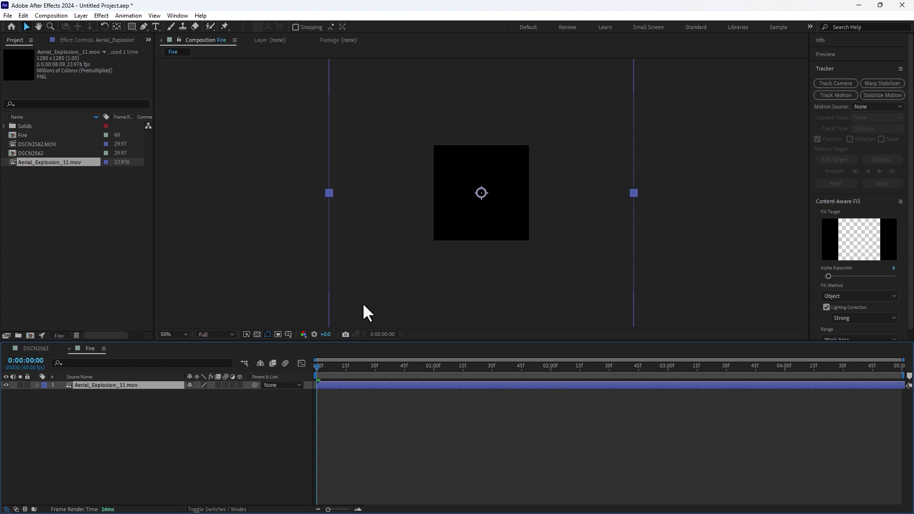
Shift the explosion layer up and slightly right to fit the Fire frame, and slide it earlier so the fireball starts at 0:00:00:00
drag(324, 367, 350, 367)
drag(473, 203, 483, 175)
drag(350, 366, 316, 367)
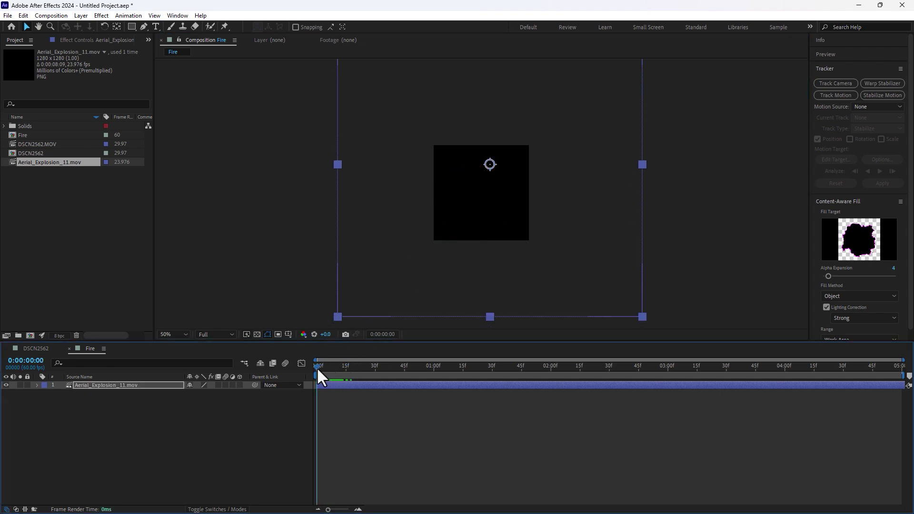
click(338, 385)
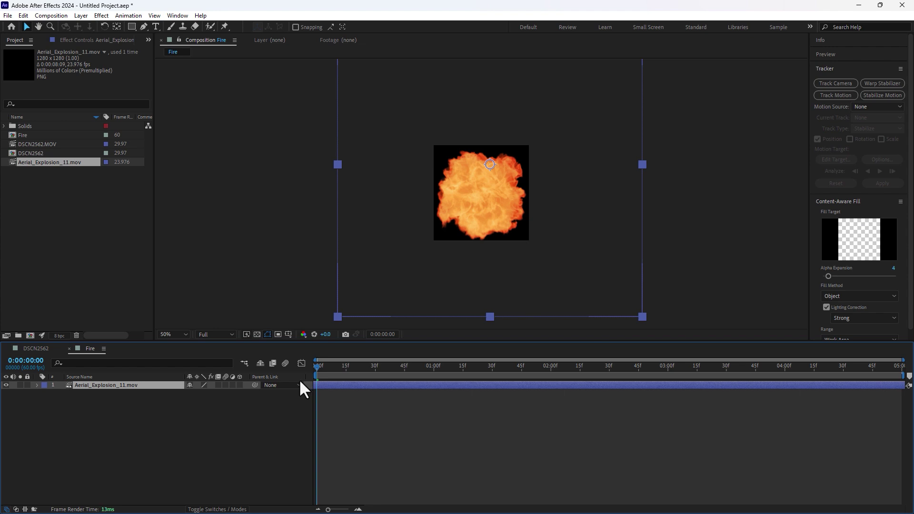
Check the fireball's size at 0:00:01:26 and set the explosion layer's Scale to 63%
mouse_move(329, 384)
mouse_down()
mouse_move(313, 384)
mouse_move(361, 366)
mouse_move(479, 376)
mouse_up()
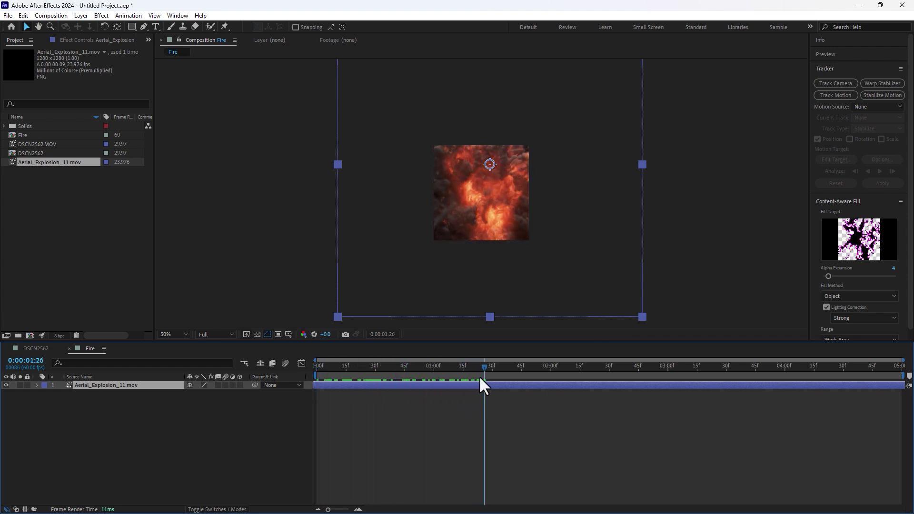
key(s)
drag(219, 393, 201, 393)
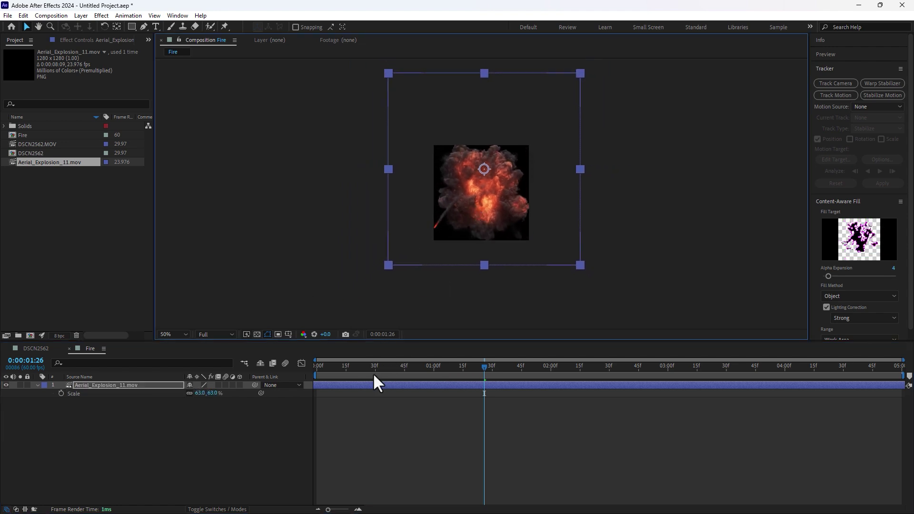
Nudge the explosion layer slightly lower in the frame at 0:00:04:59, and set the current time to 0:00:03:00
mouse_move(372, 373)
mouse_down()
mouse_move(292, 359)
mouse_move(604, 343)
mouse_move(901, 345)
mouse_up()
drag(494, 195, 494, 200)
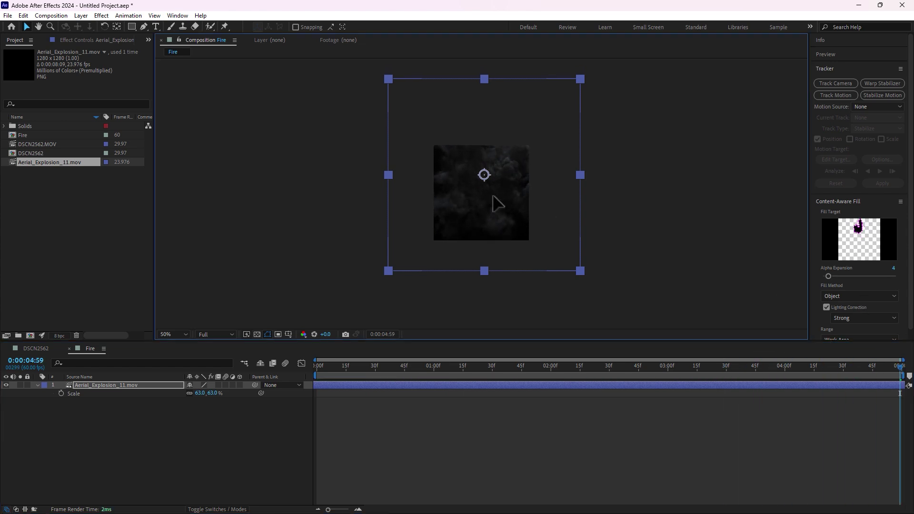
drag(522, 373, 667, 360)
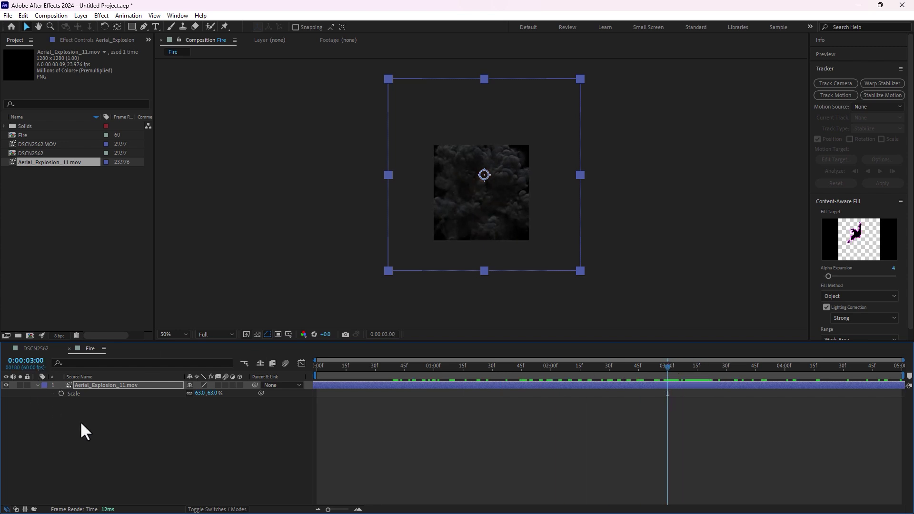
Keyframe the explosion layer's Opacity at 100% at 0:00:03:00 and at 0% at 0:00:04:59
key(t)
click(61, 393)
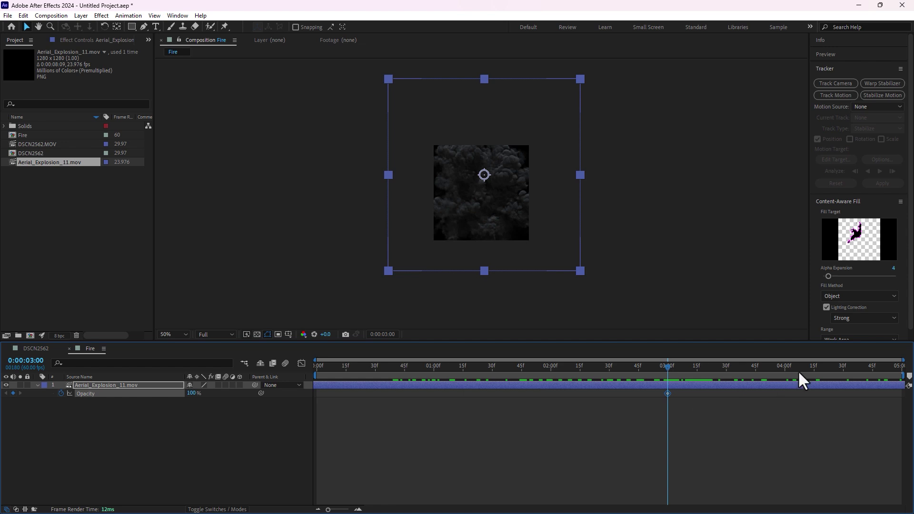
key(End)
drag(195, 389, 95, 414)
click(398, 457)
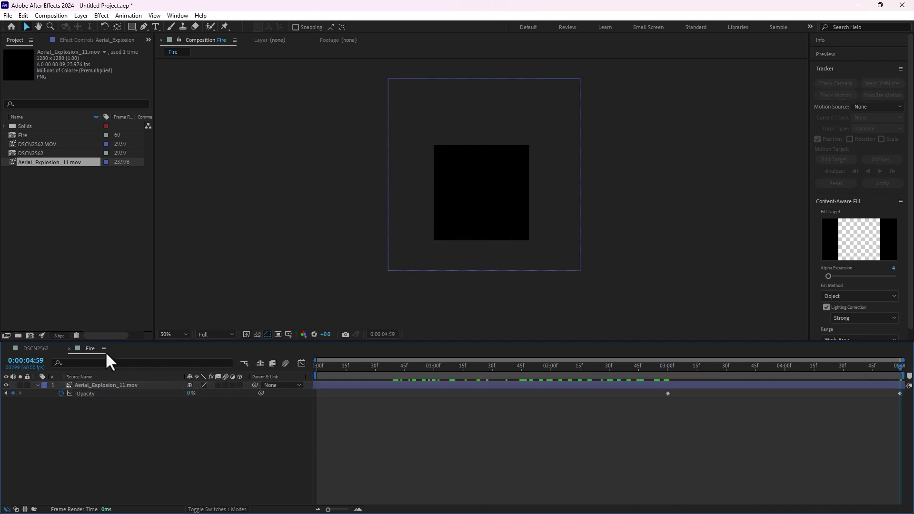
Rename the DSCN2562 composition to Final and add the Fire composition to it as the lowest layer
click(28, 347)
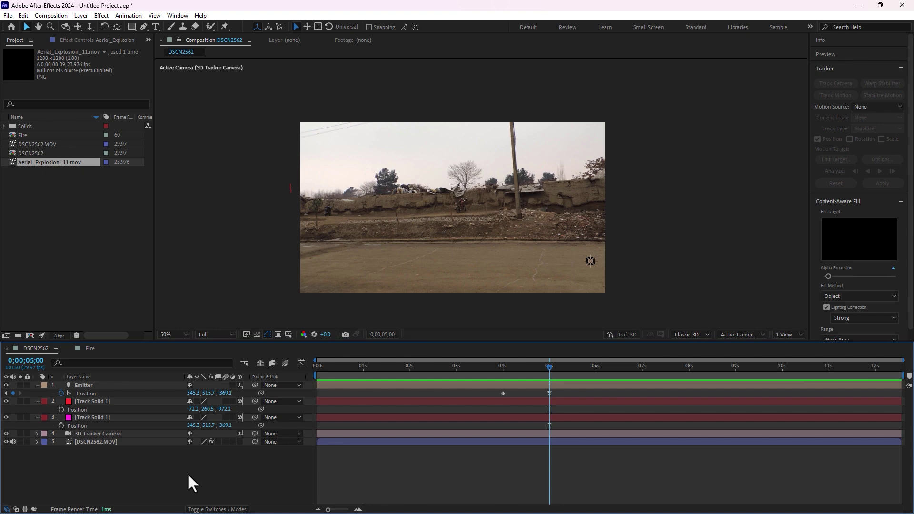
key(ctrl+k)
text(Fir)
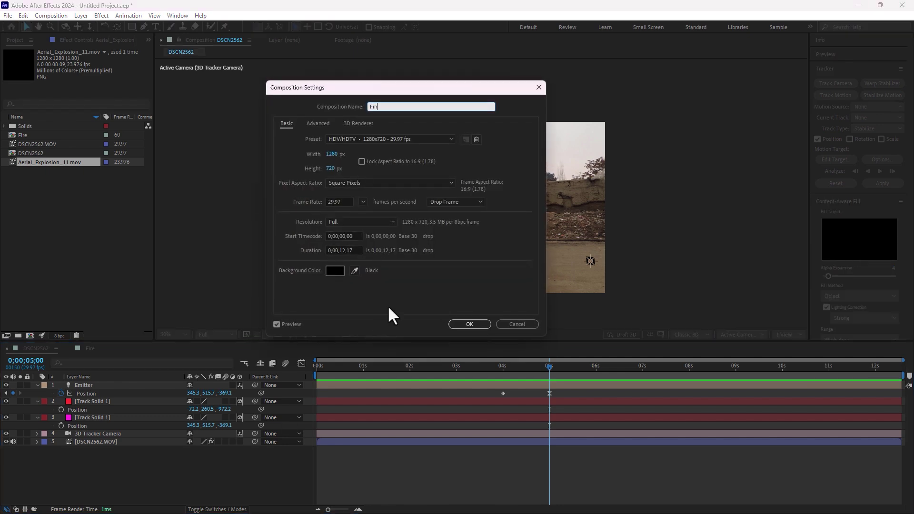
text(al)
key(Return)
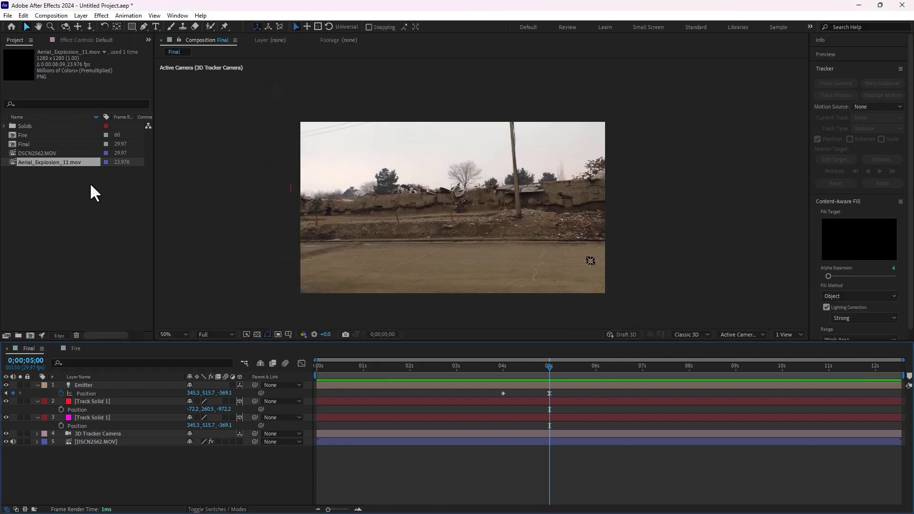
drag(21, 135, 93, 466)
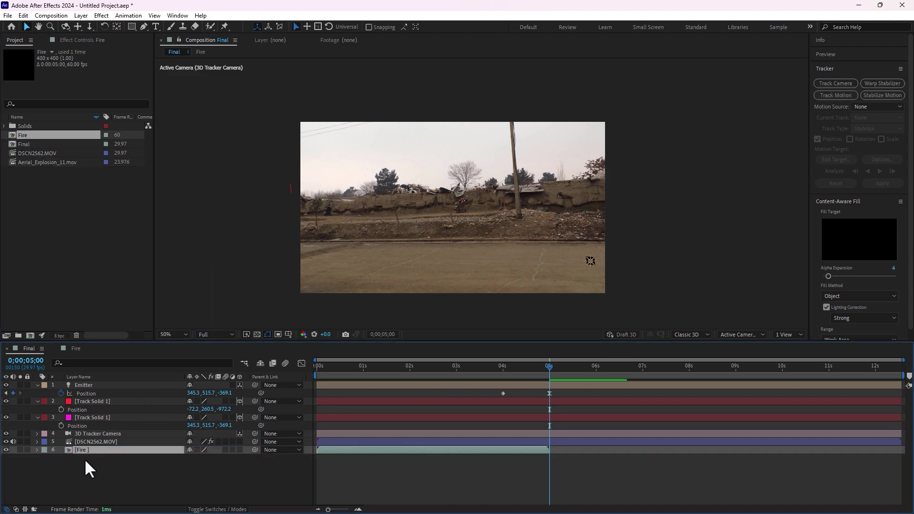
Create a 1280 x 720 px solid named Particular in the Final composition
right_click(148, 478)
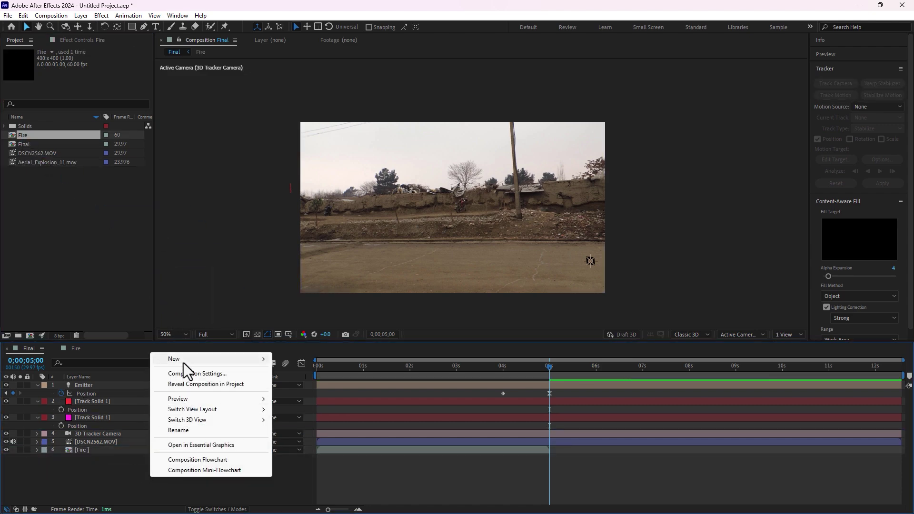
mouse_move(190, 359)
click(305, 386)
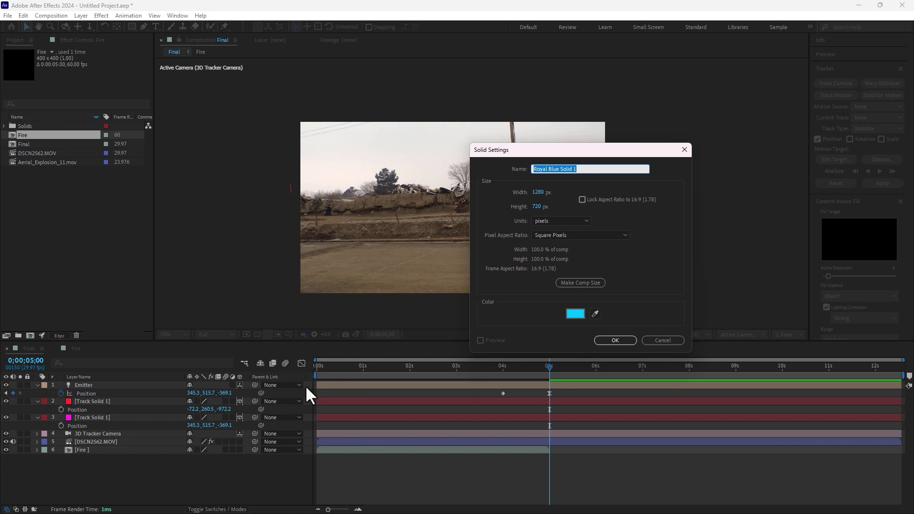
text(Particular)
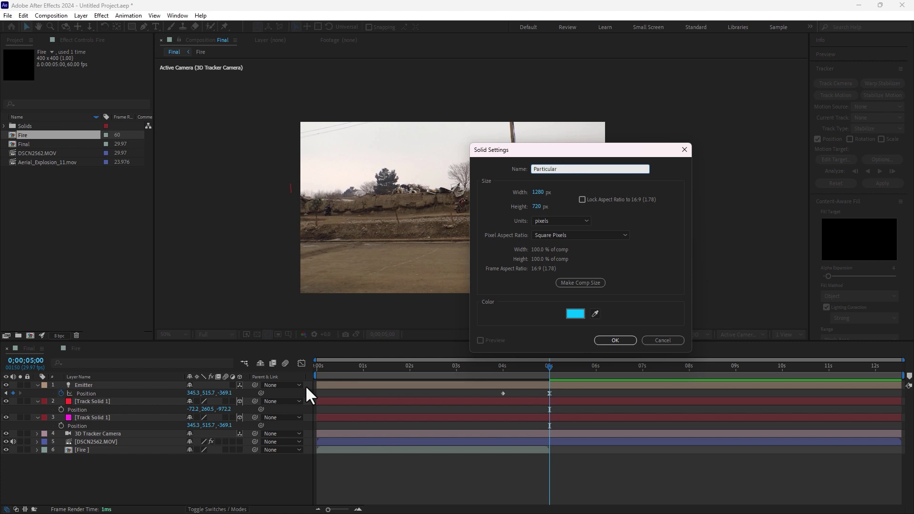
key(Return)
Apply the RG Trapcode Particular effect to the Particular solid
click(100, 15)
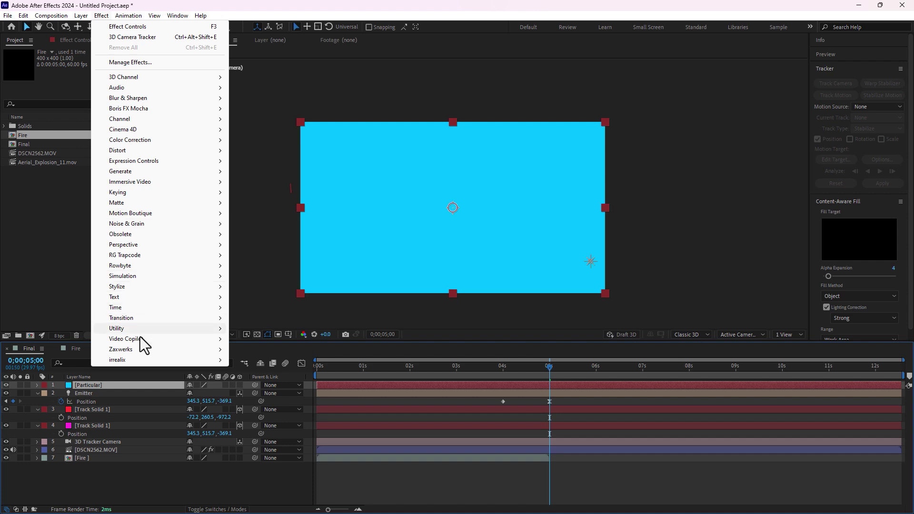
mouse_move(145, 255)
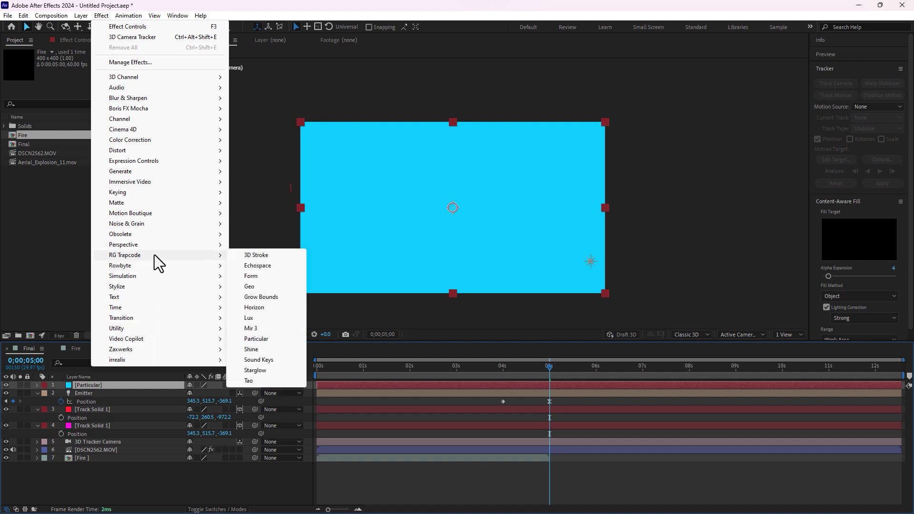
click(267, 337)
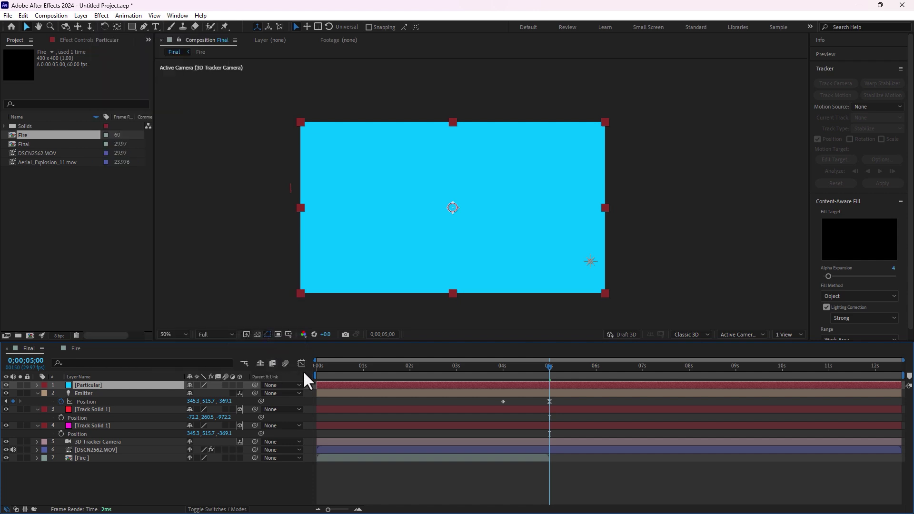
click(384, 502)
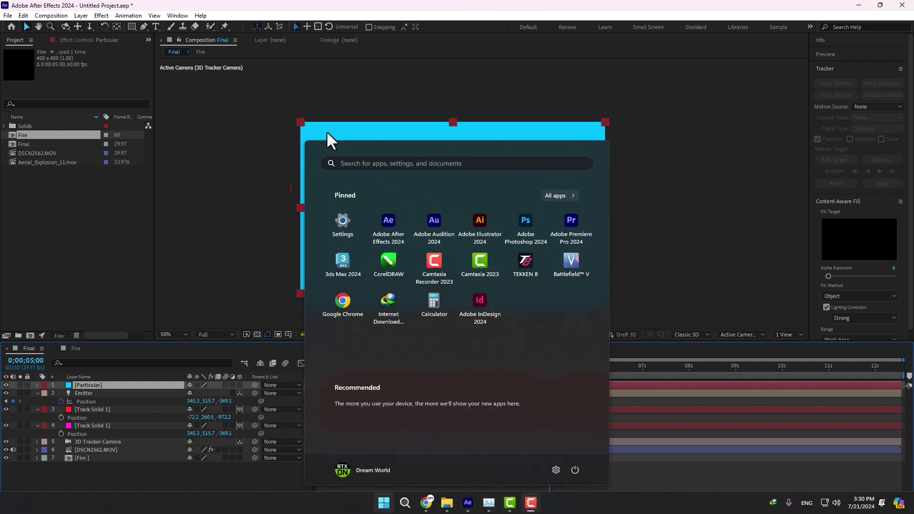
click(286, 116)
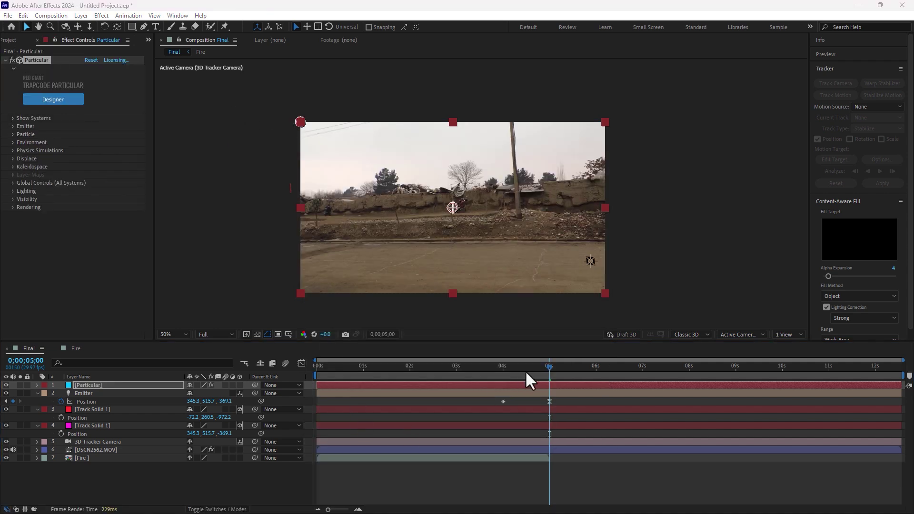
Set the current time to 0;00;04;20 and change Particular's Emitter Type to Light(s)
drag(510, 367, 533, 373)
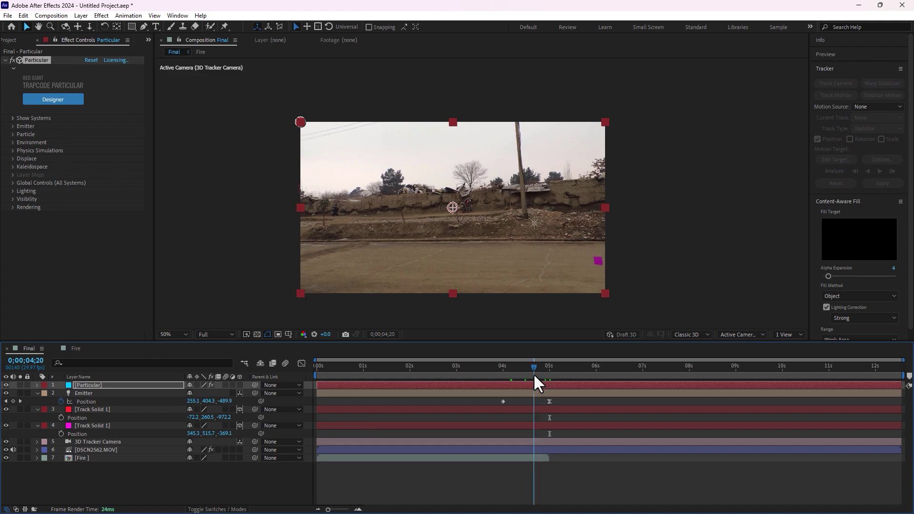
click(94, 386)
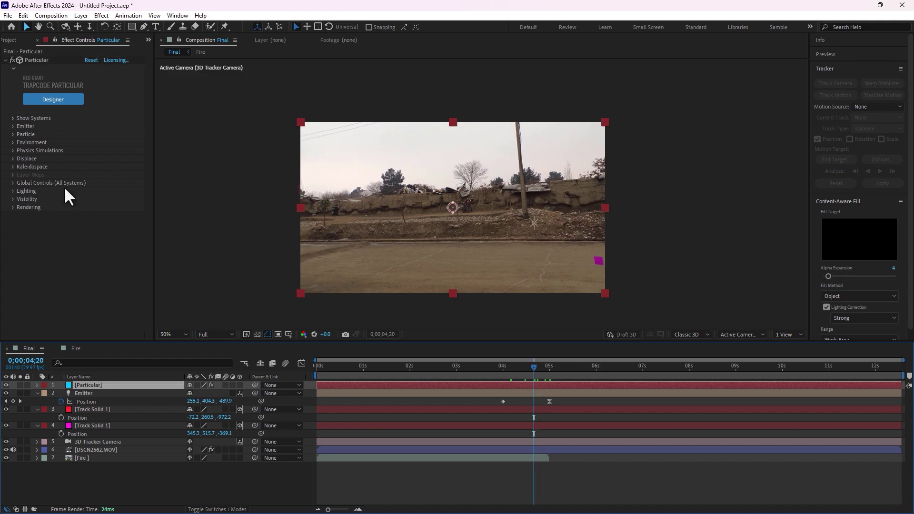
click(11, 126)
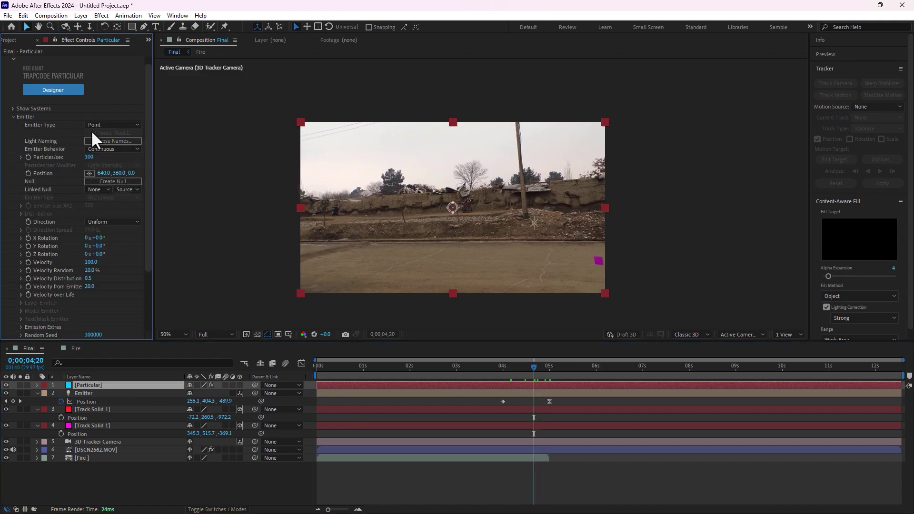
click(106, 126)
click(115, 166)
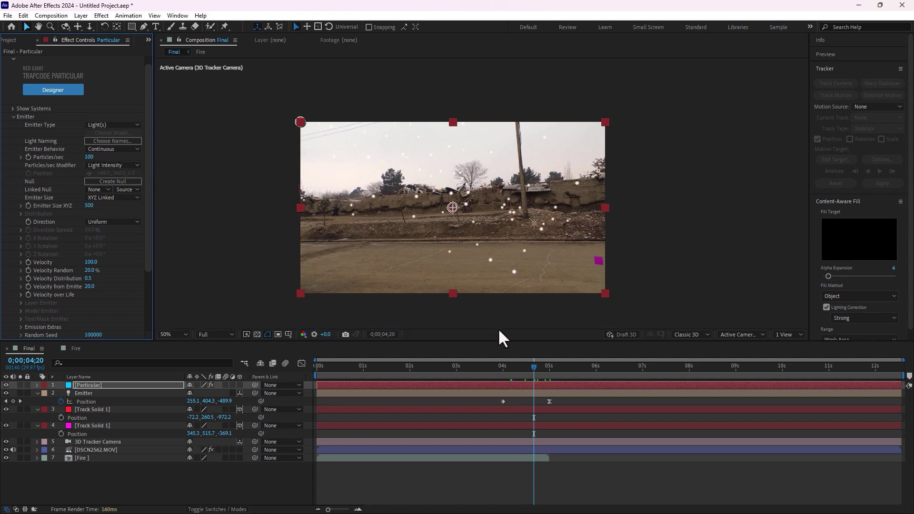
Keyframe Particles/sec at 100 at 0;00;05;00 and at 0 one frame after it, at 0;00;05;01
click(547, 367)
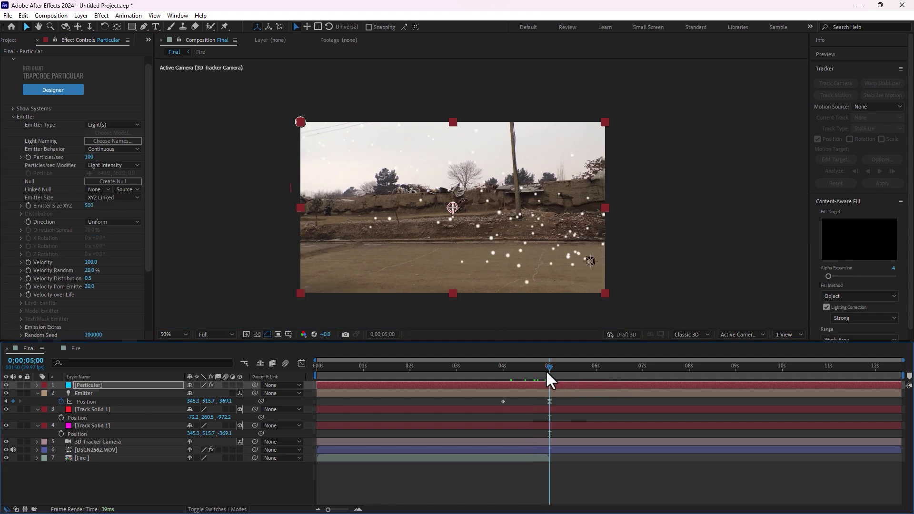
click(29, 156)
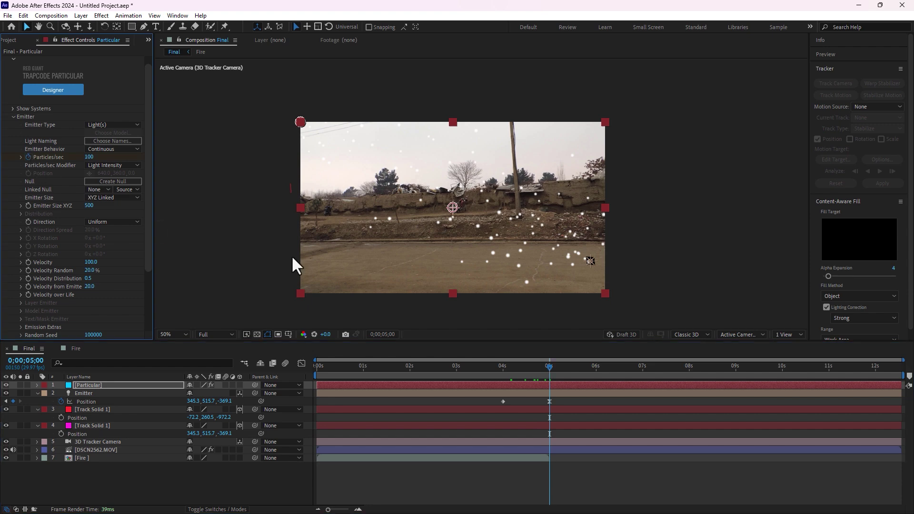
key(Page_Down)
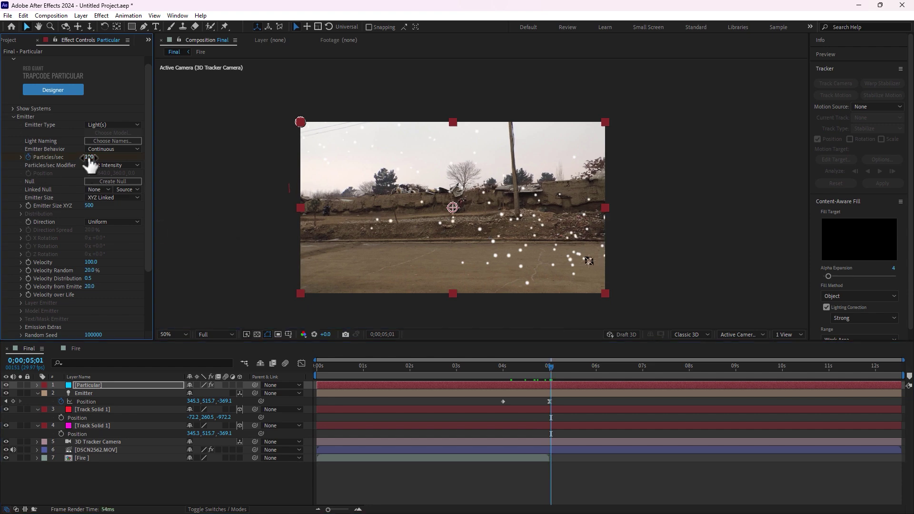
click(89, 157)
text(0)
key(Return)
Set Emitter Size XYZ, Velocity, Velocity Random, Velocity Distribution and Velocity from Emitter to 0
click(90, 206)
text(0)
key(Tab)
text(0)
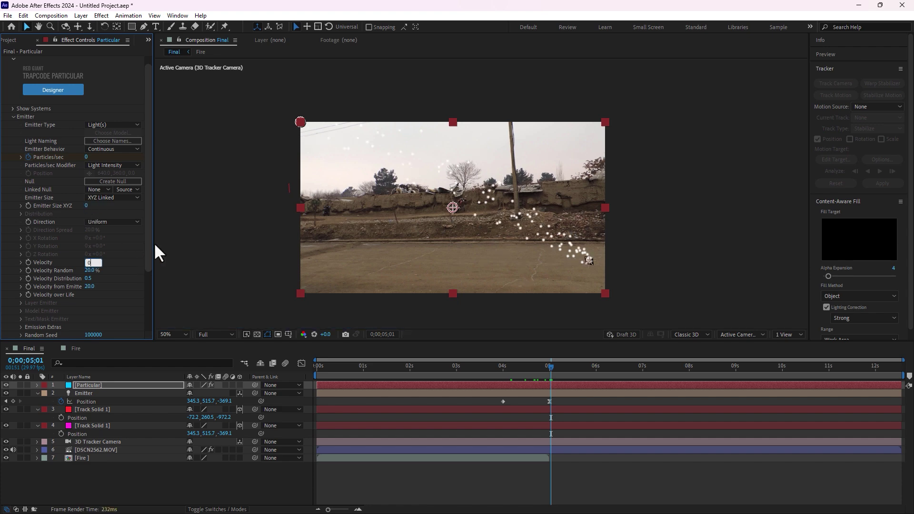
key(Tab)
text(0)
key(Tab)
text(0)
key(Tab)
text(0)
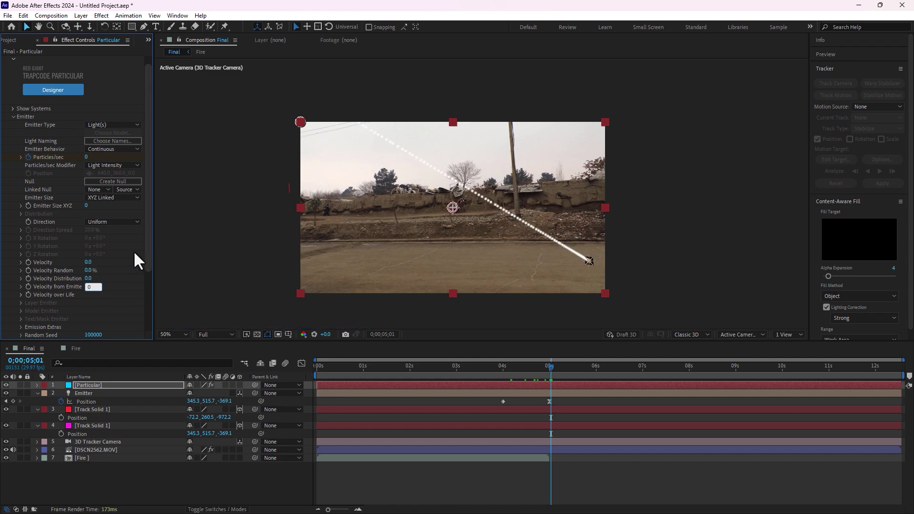
key(Return)
Set the Particles/sec Modifier to None and check the particle trail at 0;00;04;10
click(110, 165)
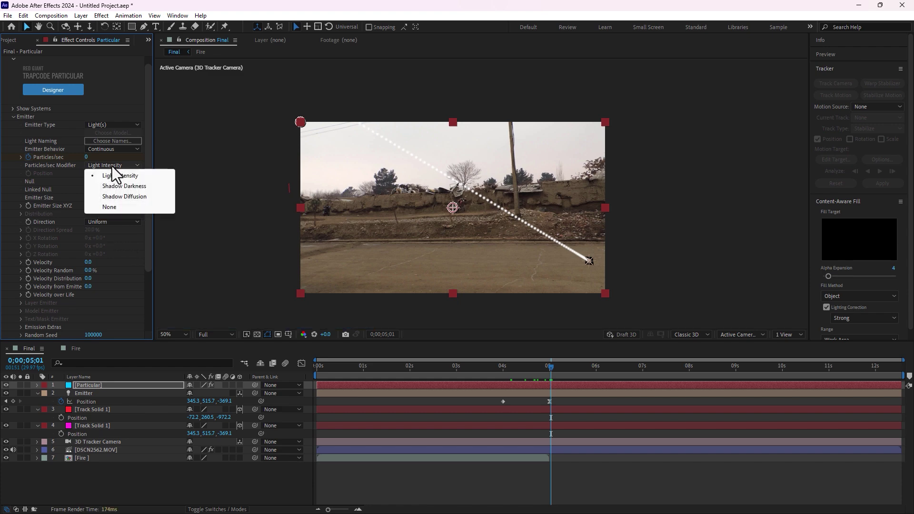
click(122, 206)
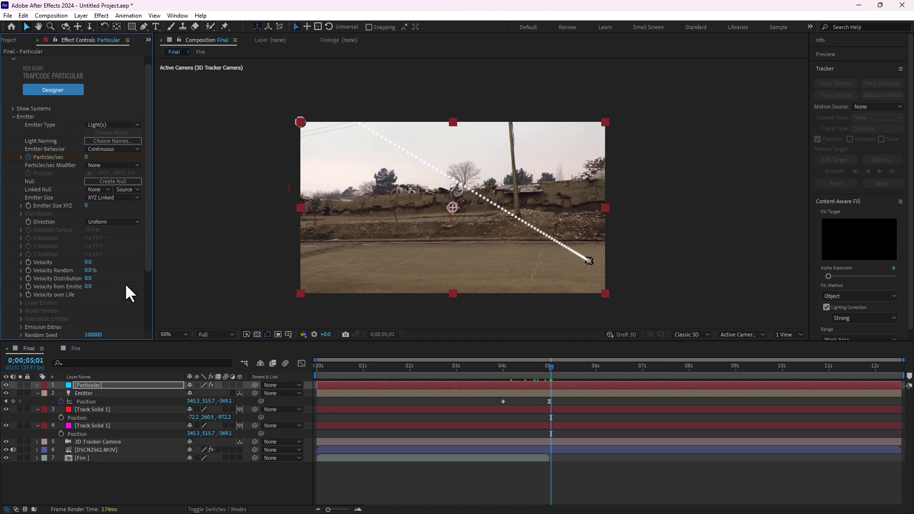
click(517, 366)
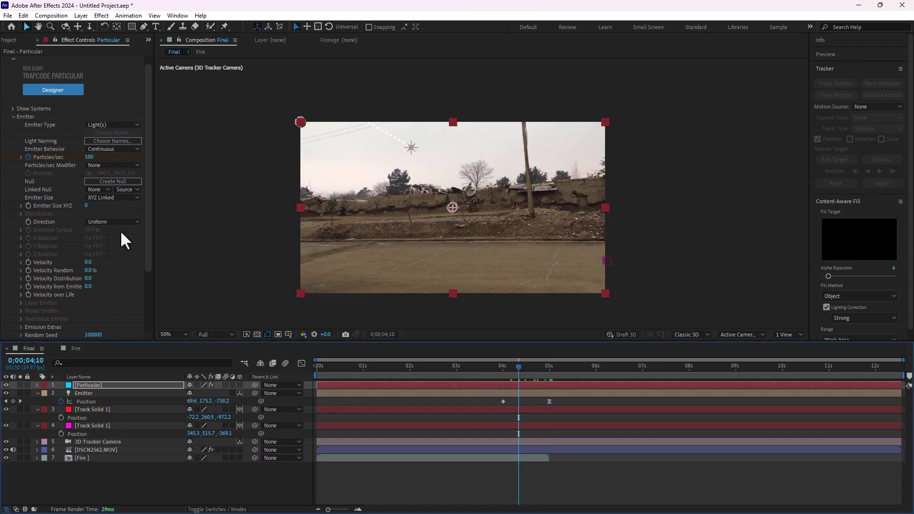
Go to 0;00;04;22 and set Particular's Particle Type to Sprite
scroll(147, 212, down, 2)
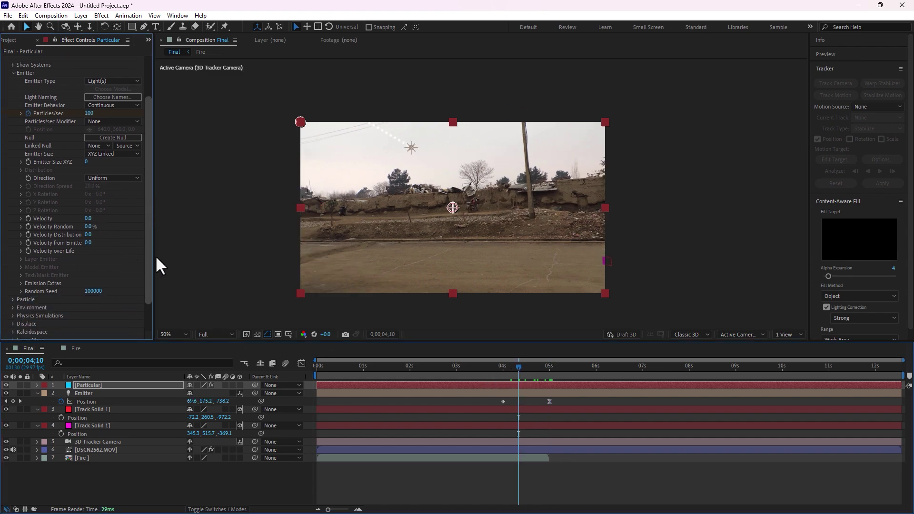
click(537, 368)
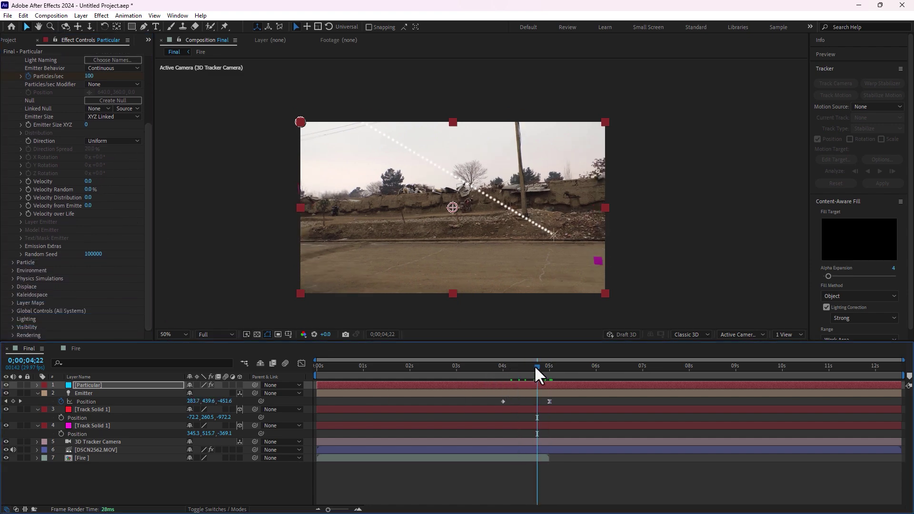
click(13, 262)
scroll(65, 252, down, 5)
click(109, 157)
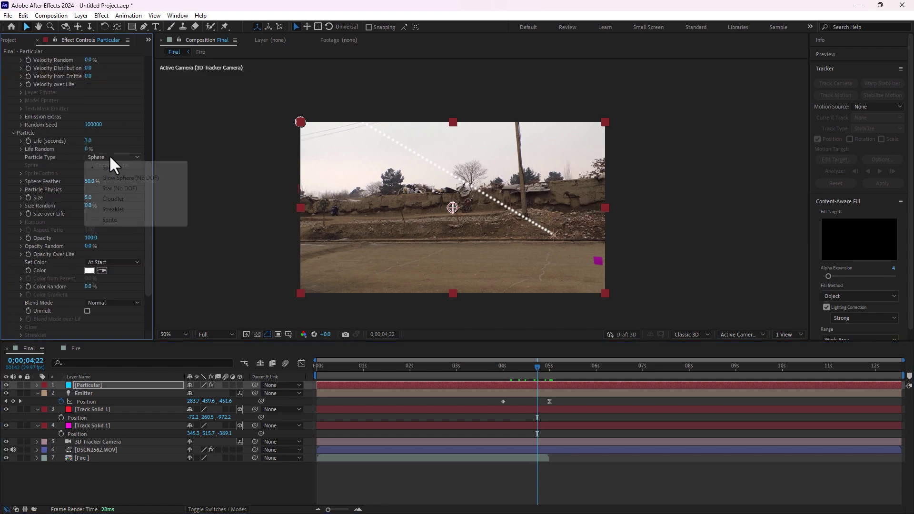
click(121, 217)
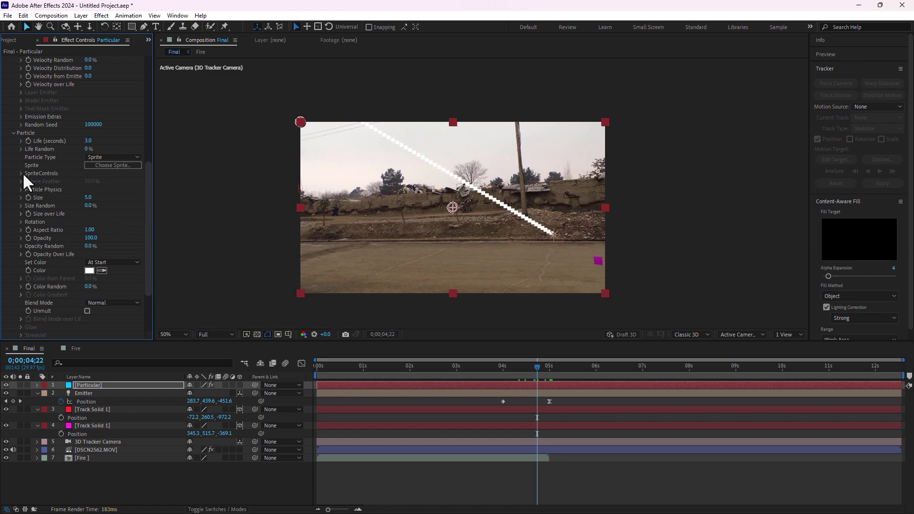
Use the Fire layer as the sprite with Time Sampling set to Start at Birth - Stretch, and go to 0;00;03;29
click(20, 173)
click(98, 182)
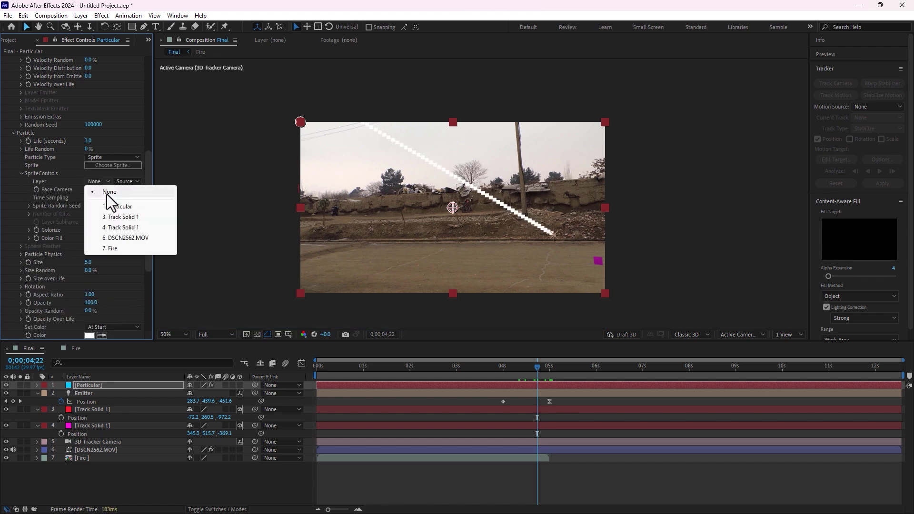
click(121, 246)
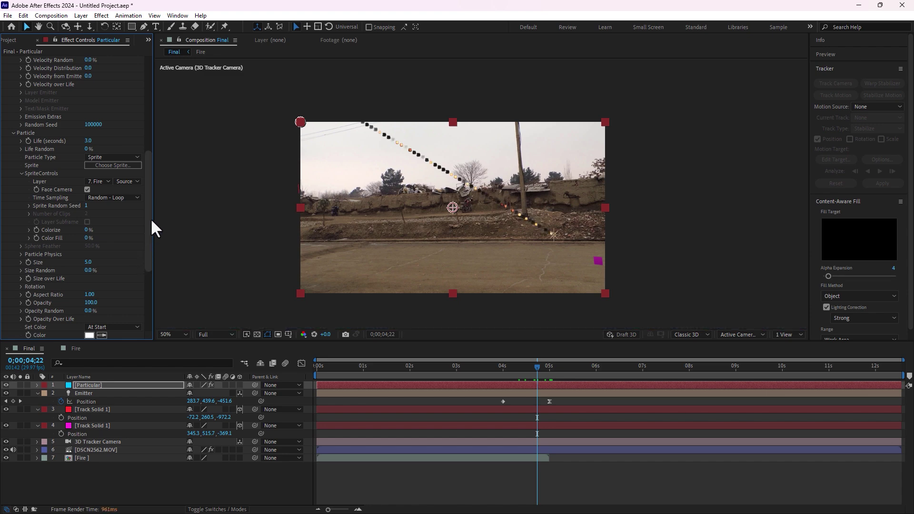
click(111, 198)
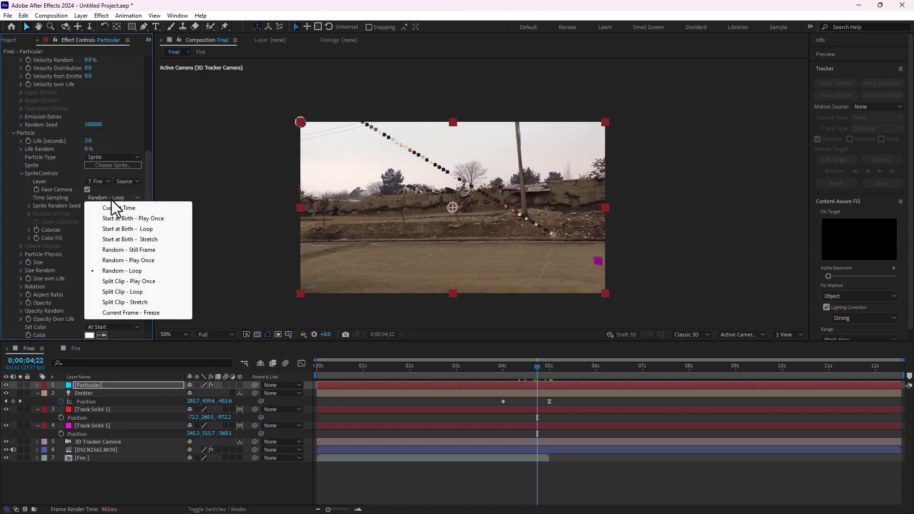
click(142, 239)
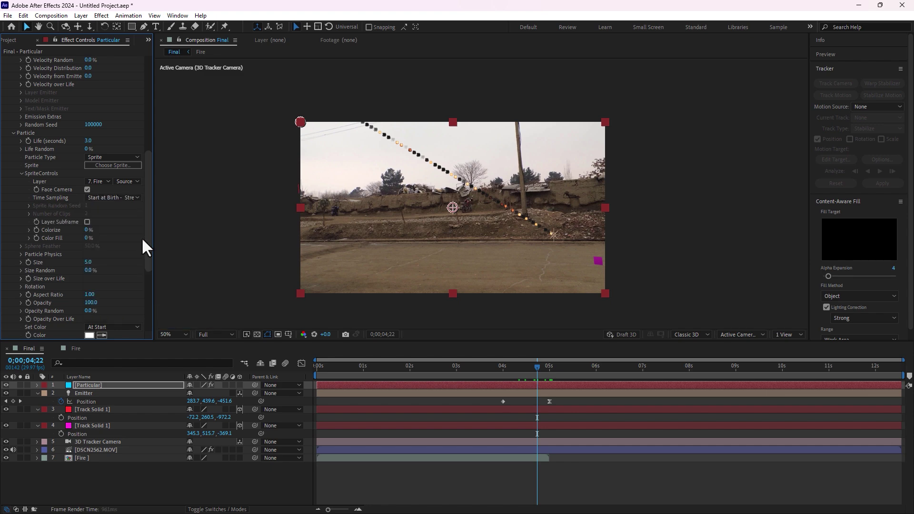
click(501, 371)
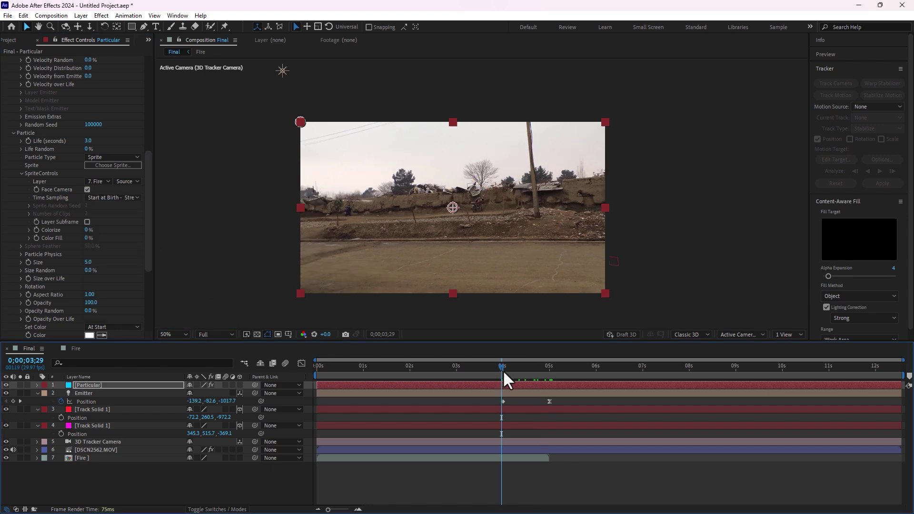
Go to 0;00;04;22 and raise the emitter's Particles/sec to 500 in Particular
click(504, 370)
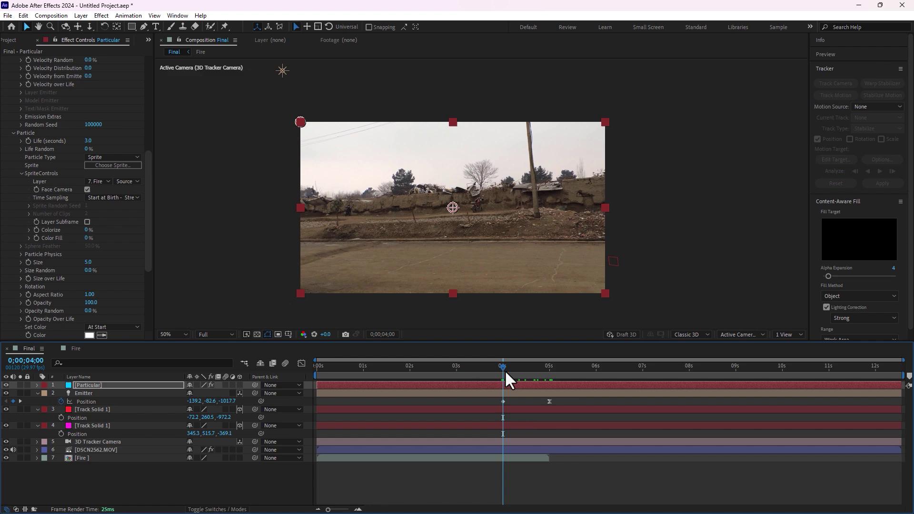
drag(146, 192, 146, 73)
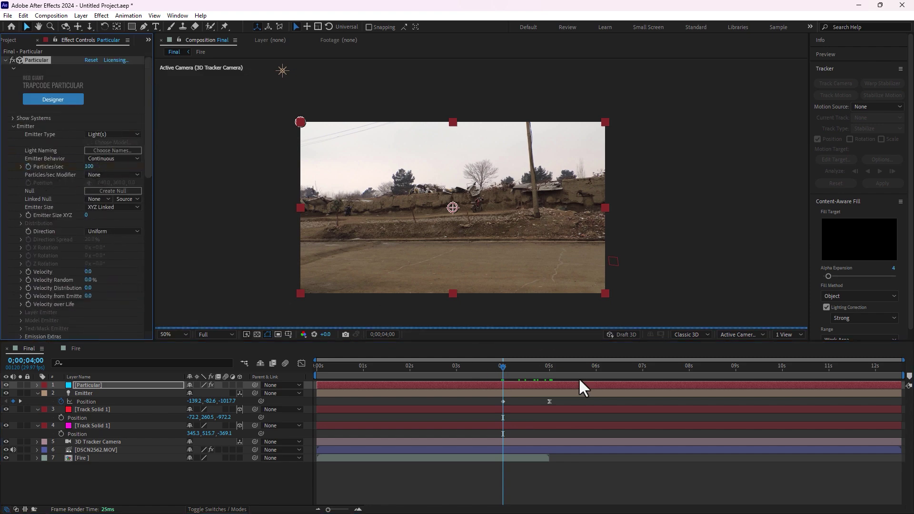
click(533, 364)
click(536, 364)
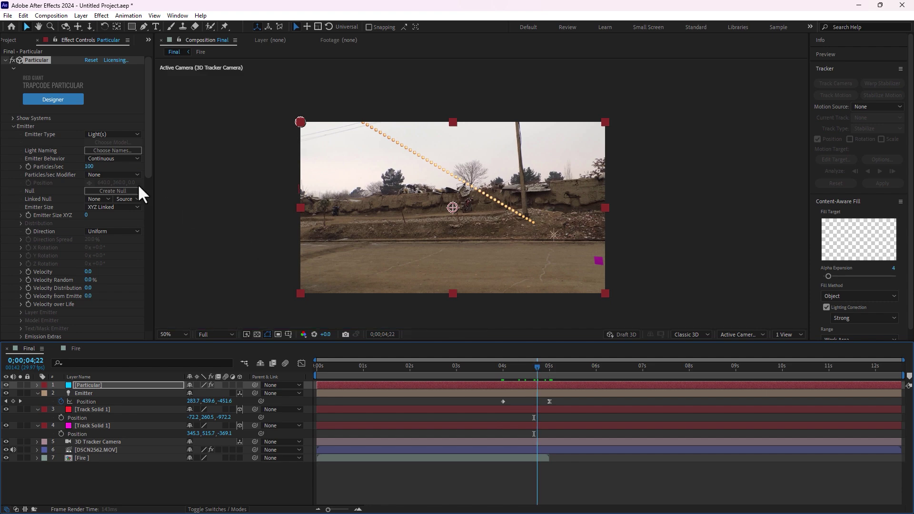
drag(90, 168, 127, 170)
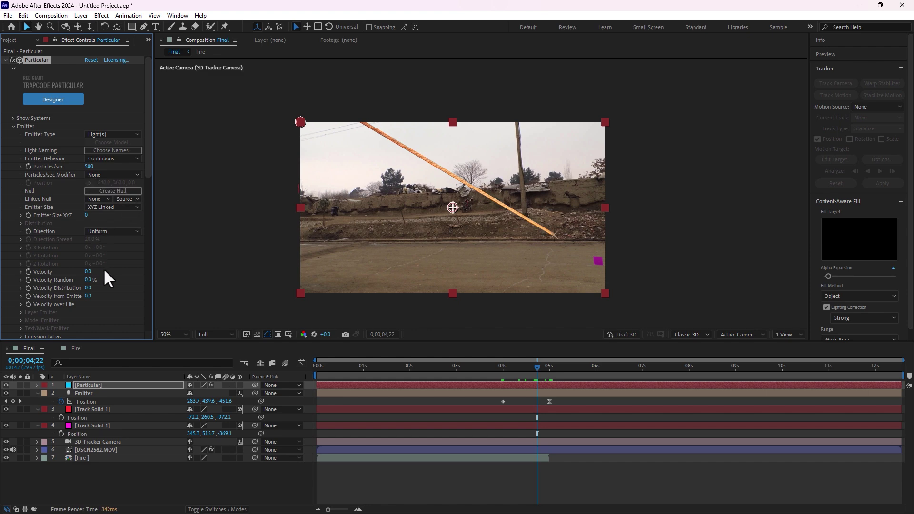
Set Particular's particle Size to 15
scroll(114, 271, down, 8)
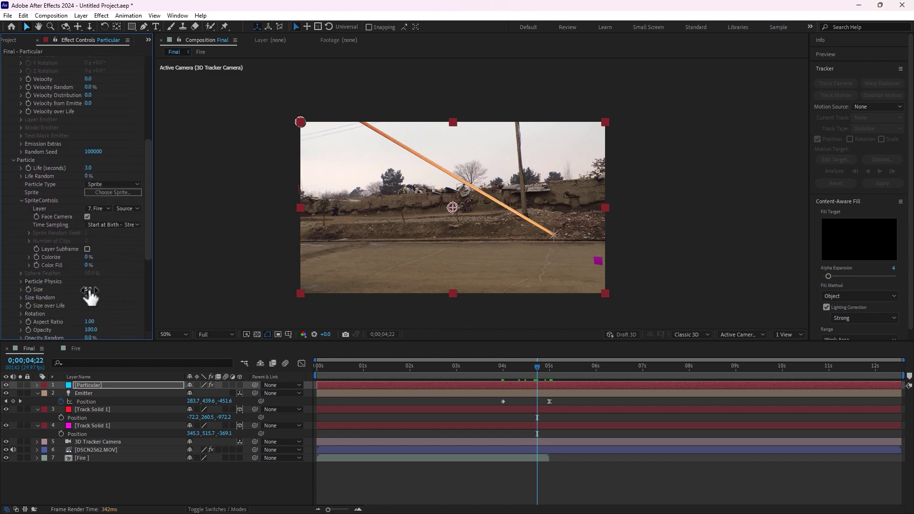
drag(89, 291, 107, 290)
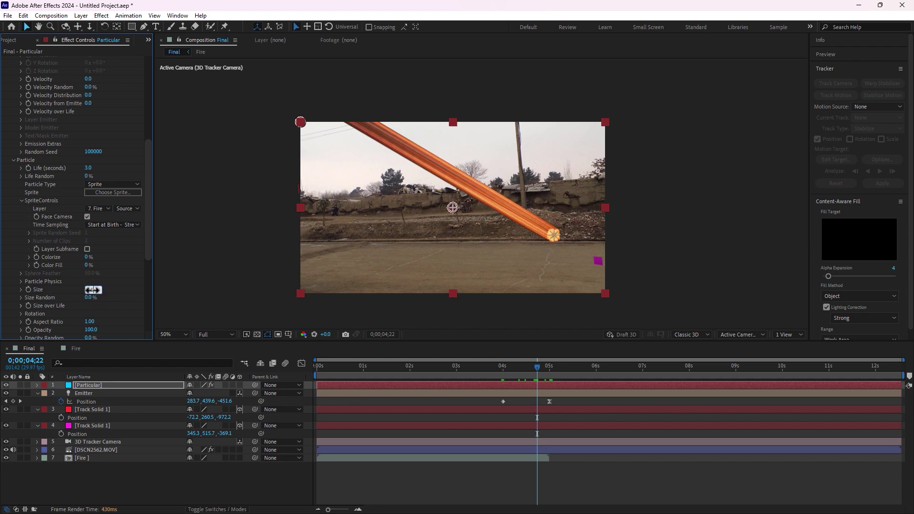
drag(94, 290, 84, 291)
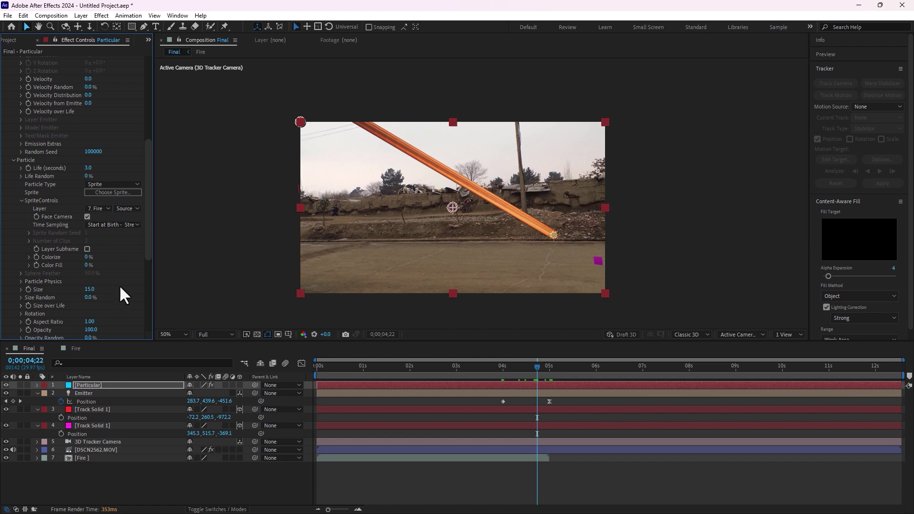
In the particle Rotation settings, set Orient to Motion to 16%, Rotate Z to 14° and Random Rotation to 46
drag(147, 227, 152, 271)
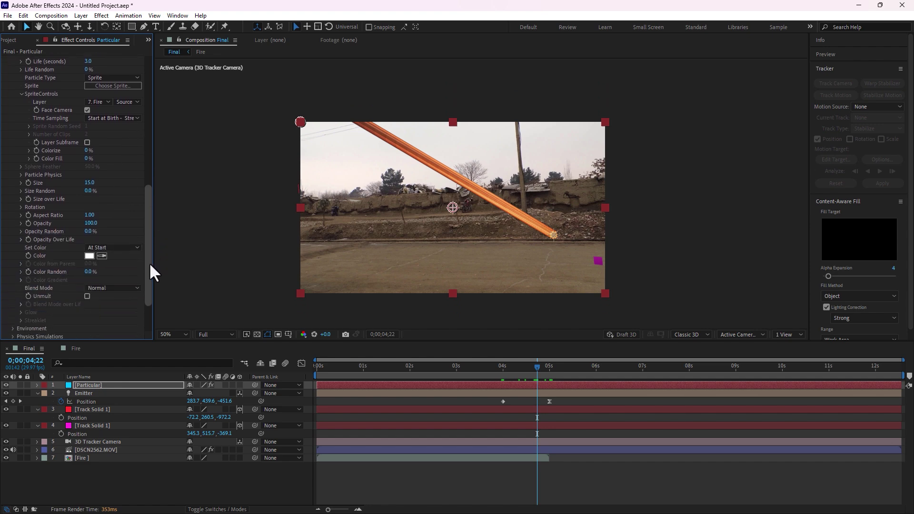
scroll(151, 271, up, 2)
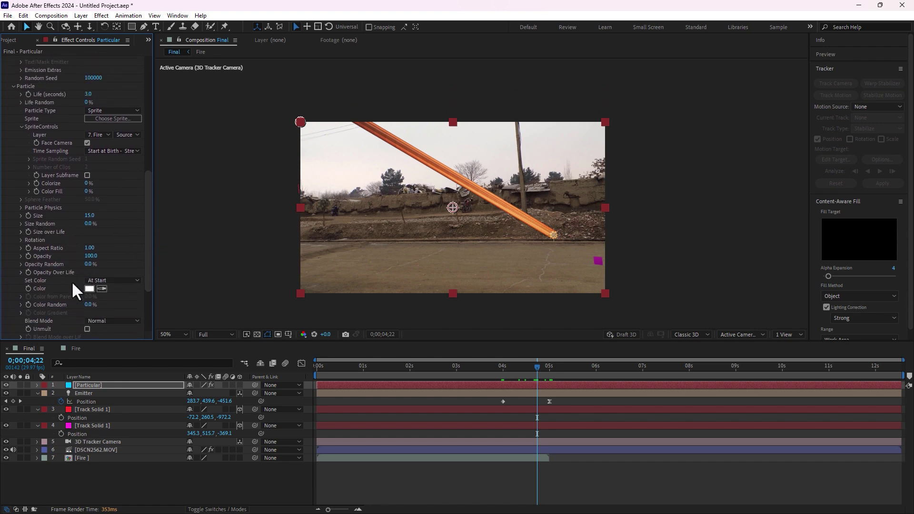
click(20, 240)
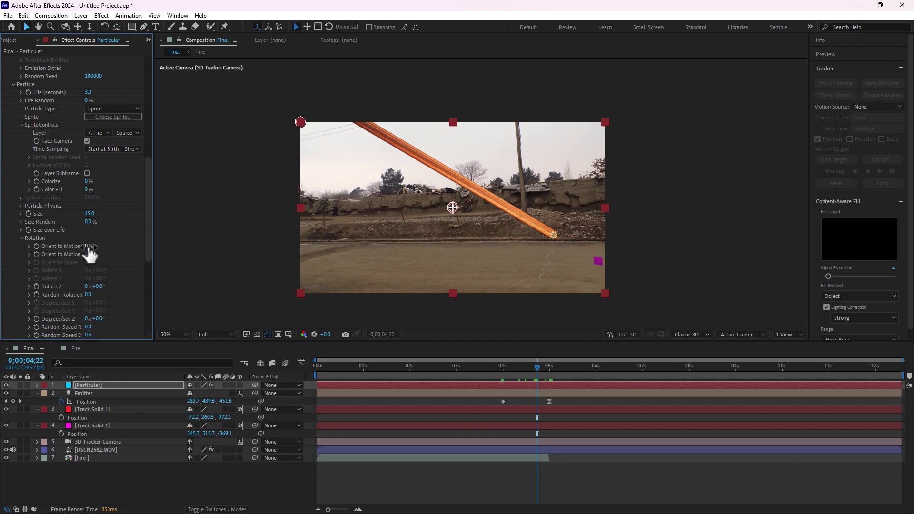
mouse_move(94, 287)
mouse_down()
mouse_move(102, 288)
mouse_move(91, 298)
mouse_move(100, 295)
mouse_up()
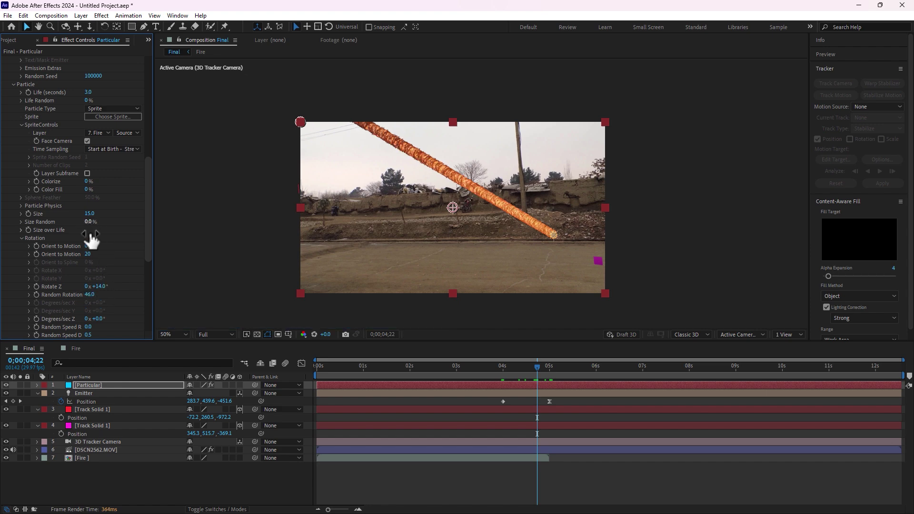
drag(85, 248, 111, 269)
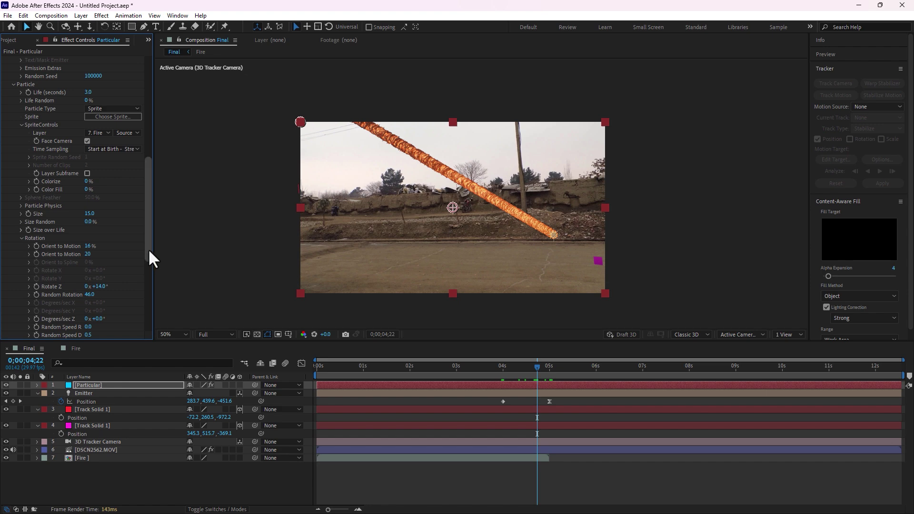
Try the Add and Screen blend modes for Particular's particles
drag(147, 248, 140, 306)
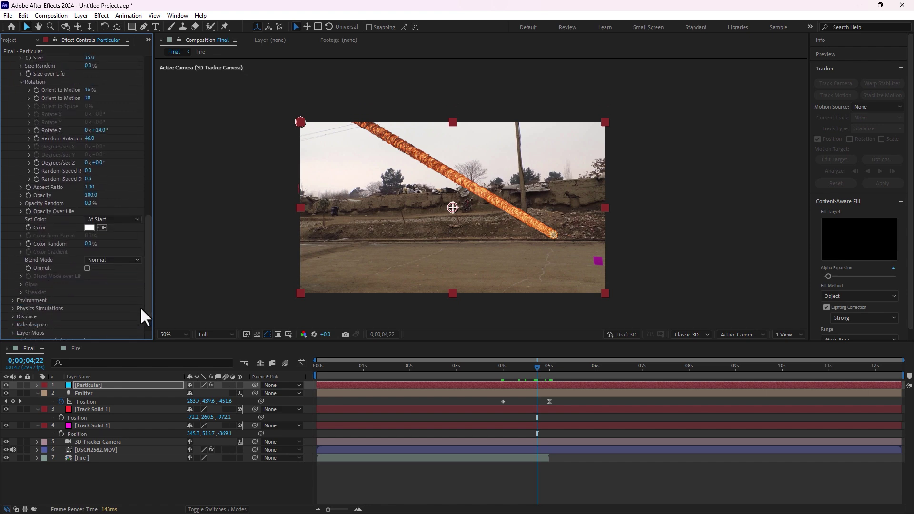
click(114, 262)
click(117, 279)
click(116, 260)
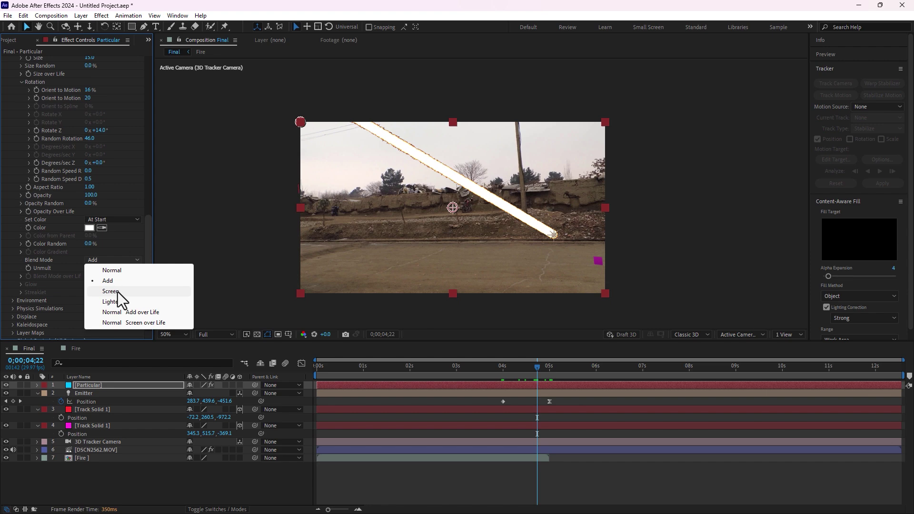
click(118, 291)
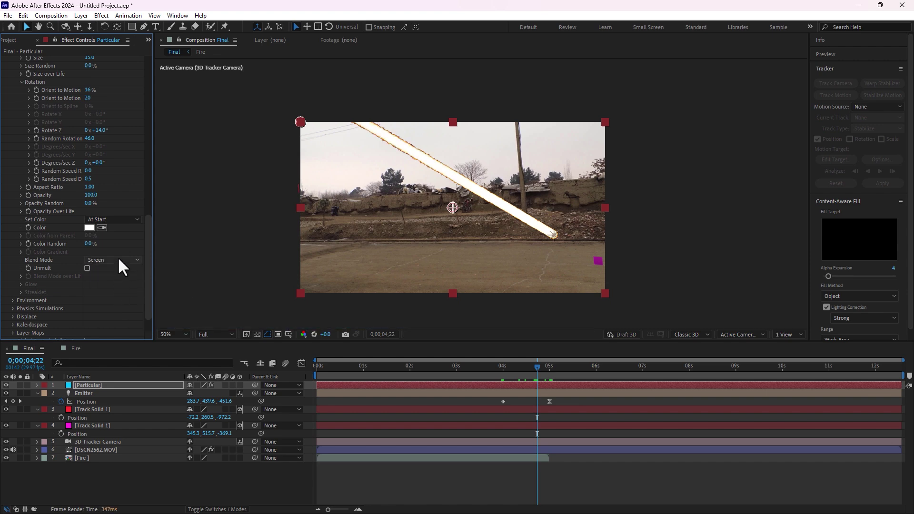
Try particle Life values of 2 seconds and 1 second
drag(144, 239, 152, 144)
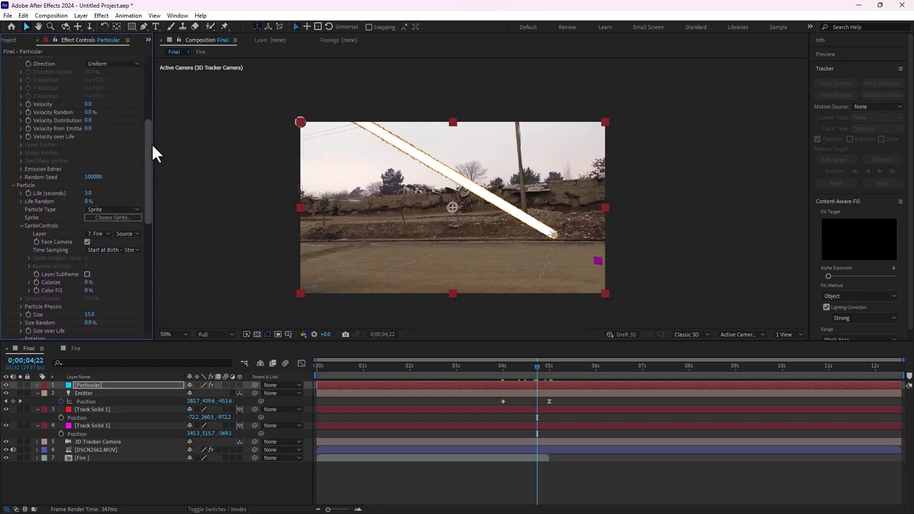
click(89, 194)
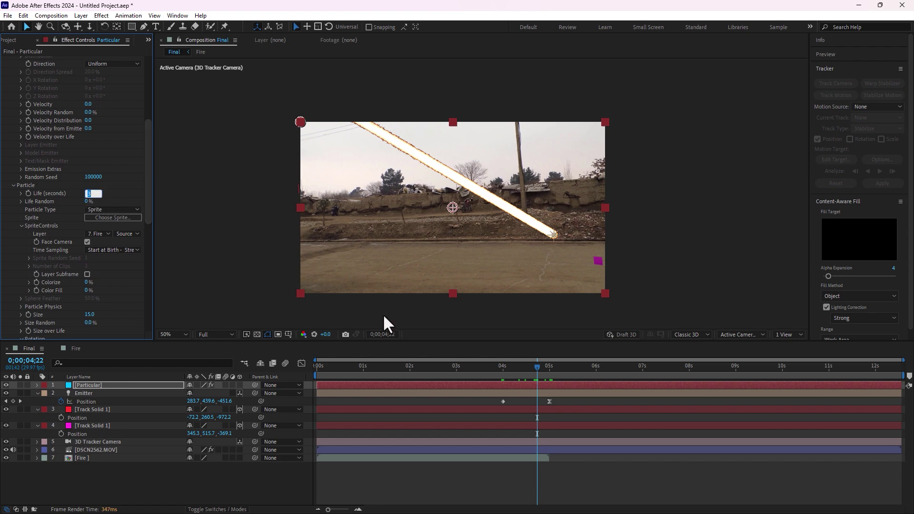
text(2)
key(Return)
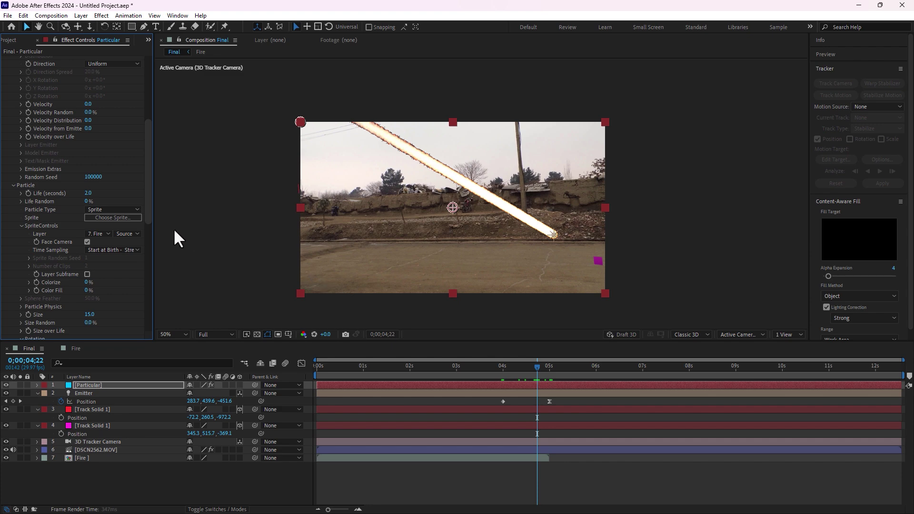
click(89, 193)
text(1)
key(Return)
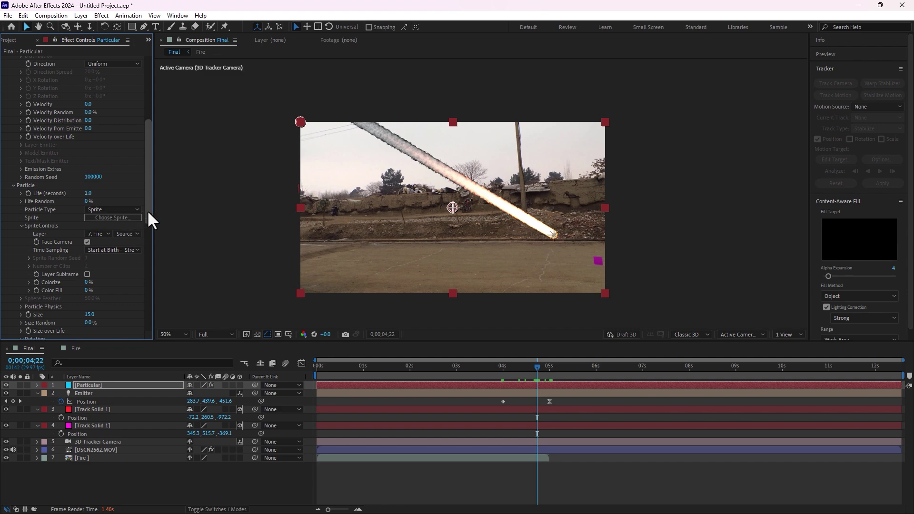
Test the Add blend mode for the particles and settle on Lighten
drag(147, 210, 150, 299)
scroll(128, 264, down, 1)
click(122, 263)
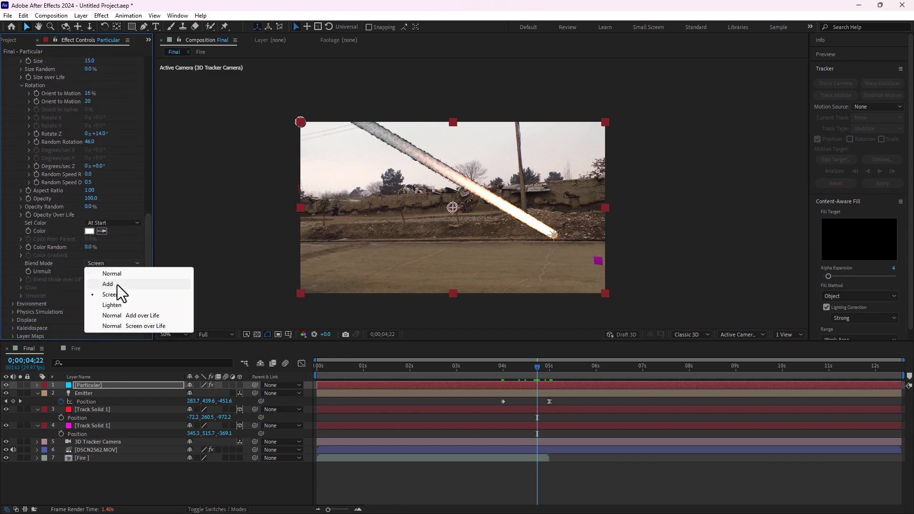
click(116, 284)
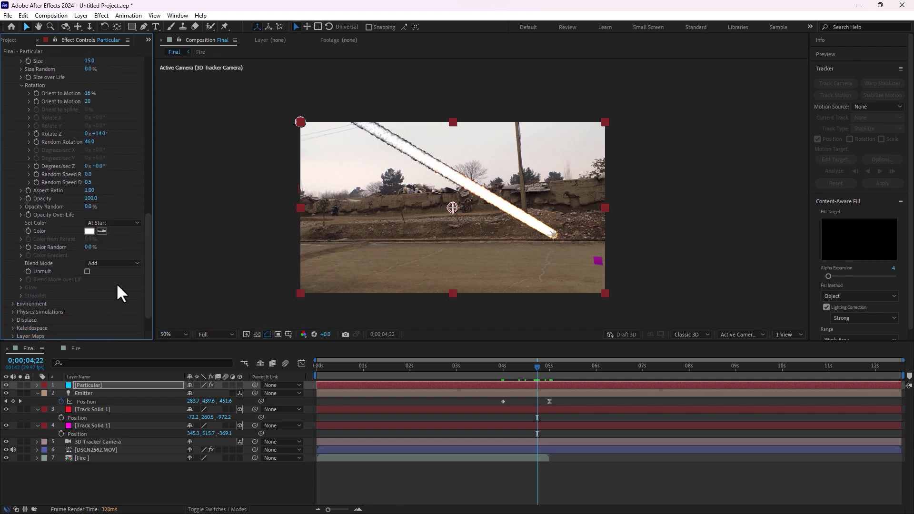
click(123, 265)
click(127, 261)
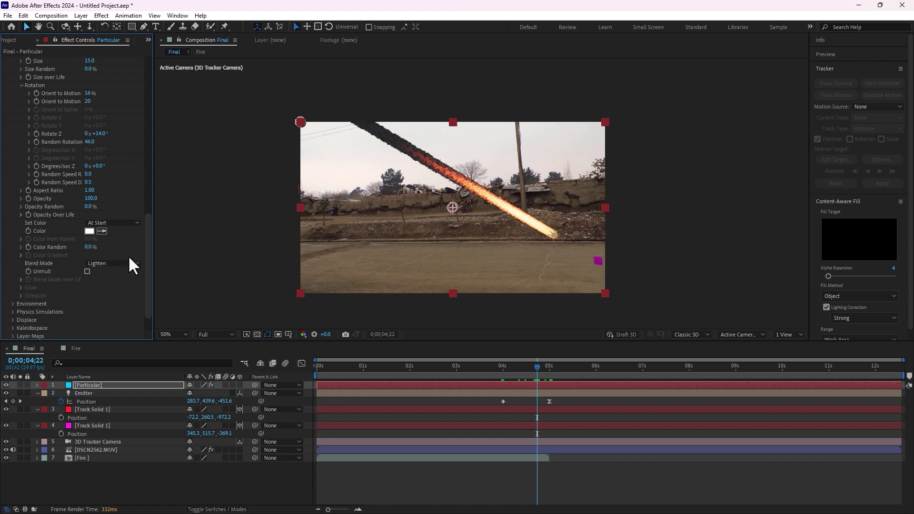
Show the layer modes, try Add and Overlay on the Particular layer, and return its mode to Normal
click(98, 383)
key(F4)
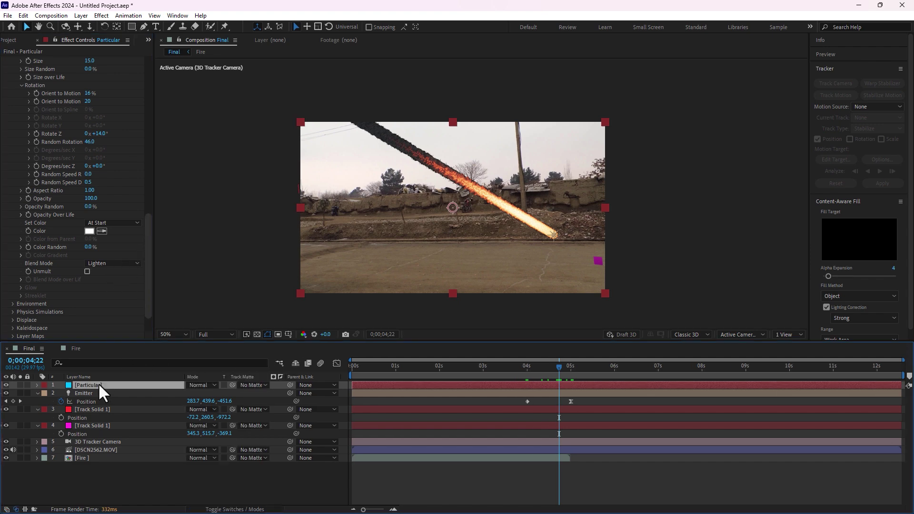
click(201, 385)
click(271, 195)
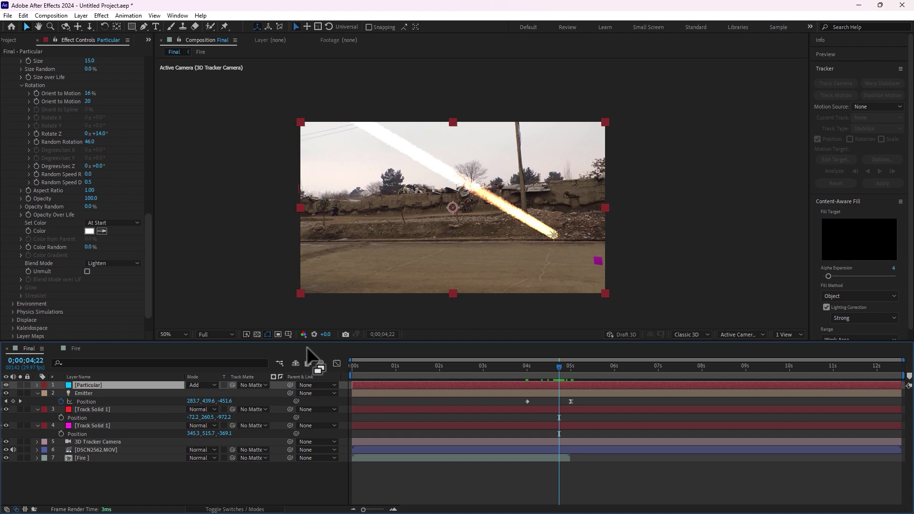
click(194, 385)
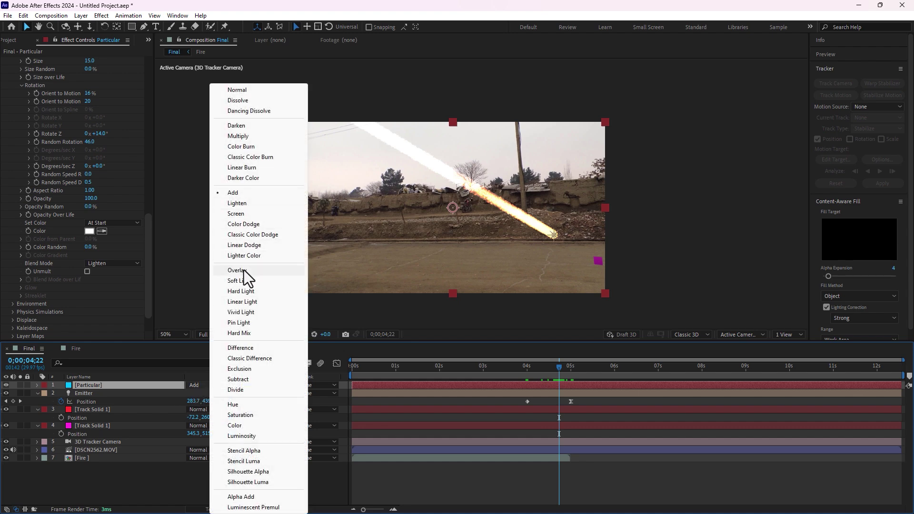
click(241, 270)
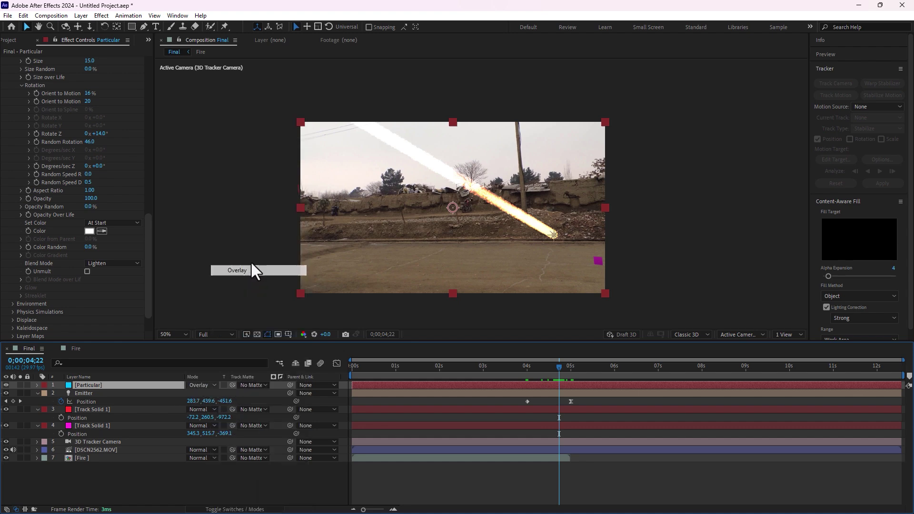
click(207, 384)
click(257, 90)
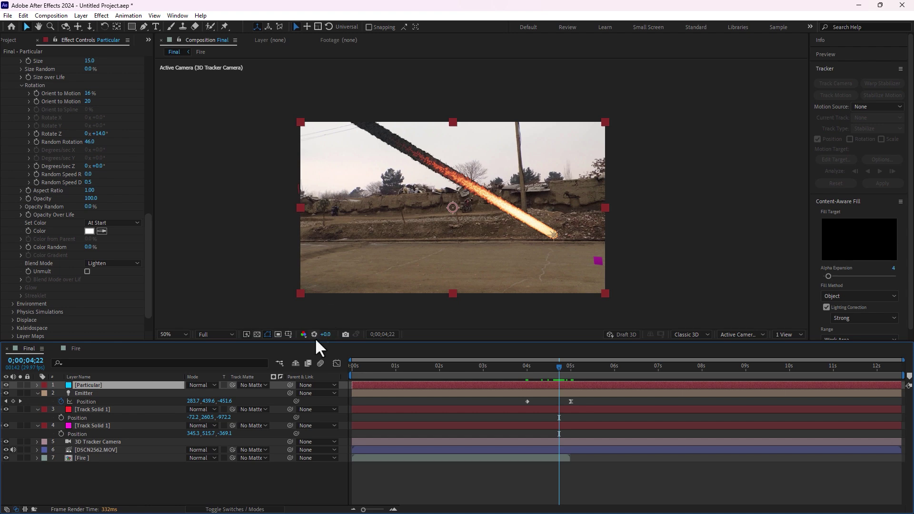
Try a particle Life of 0.5 seconds and settle on 0.7 seconds
drag(146, 214, 149, 163)
scroll(89, 277, up, 2)
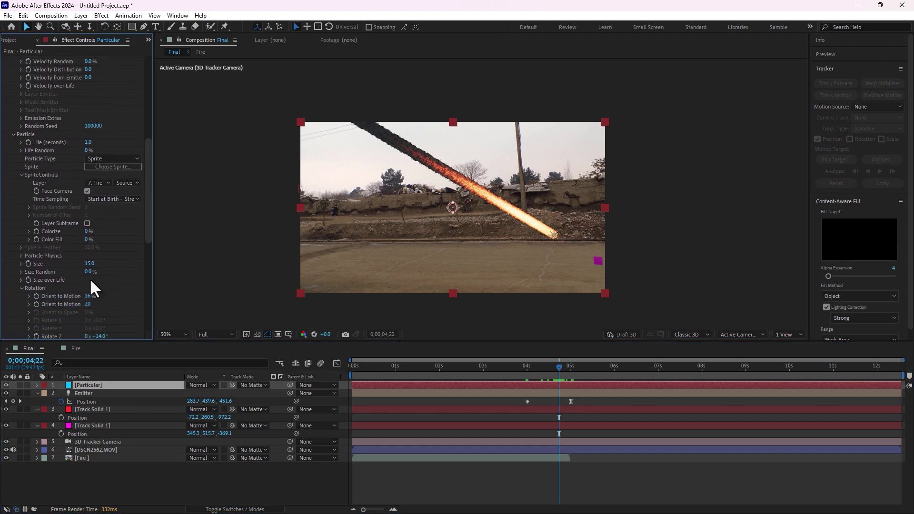
click(88, 143)
text(0.5)
key(Return)
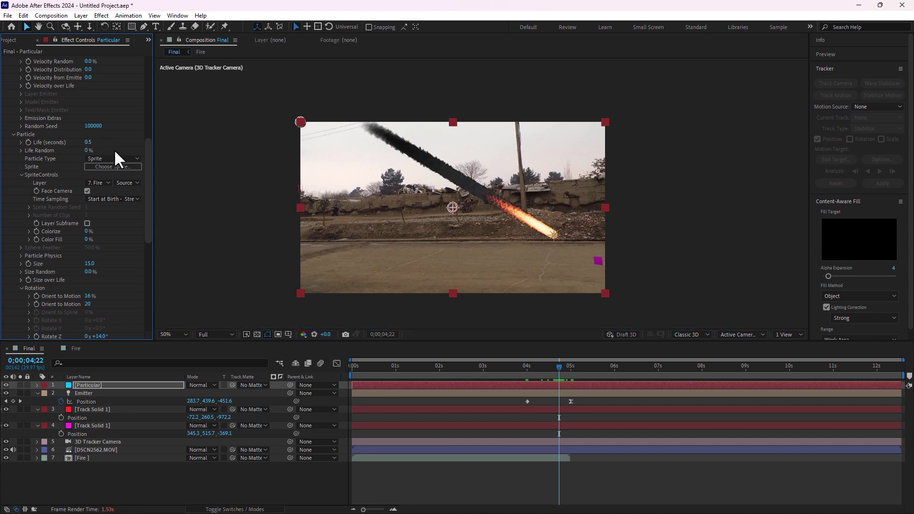
click(88, 142)
text(0.7)
key(Return)
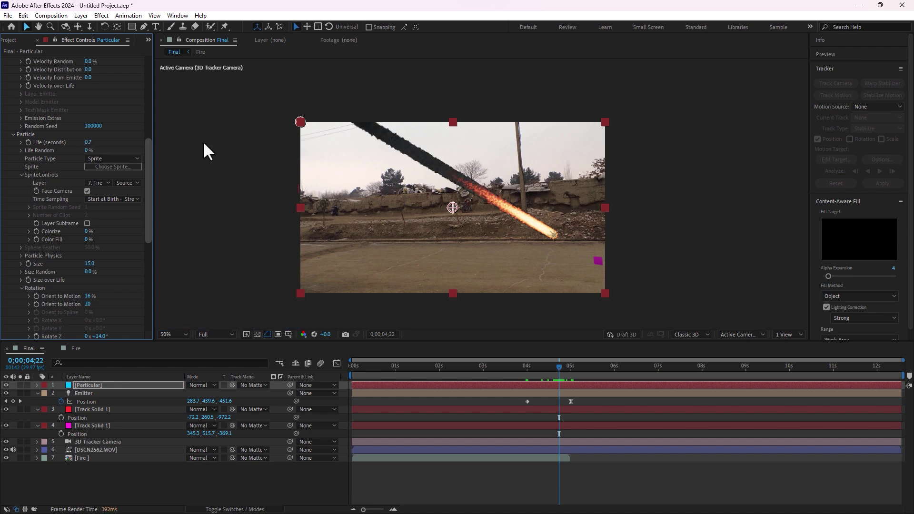
Preview the falling fire trail starting from 0;00;03;25
drag(147, 176, 147, 215)
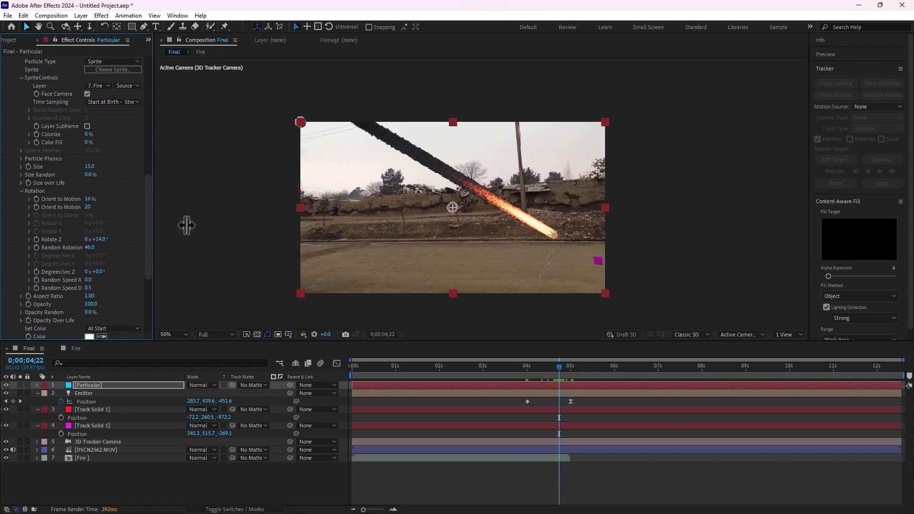
click(519, 369)
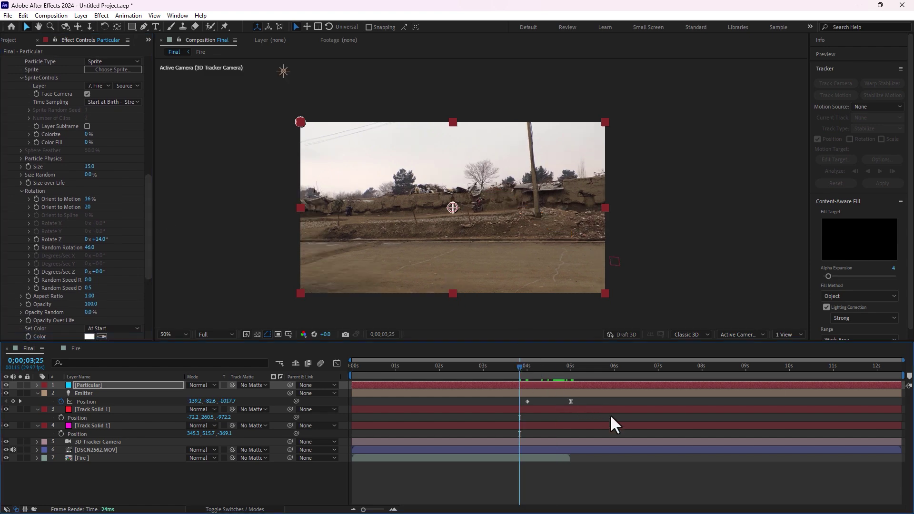
key(space)
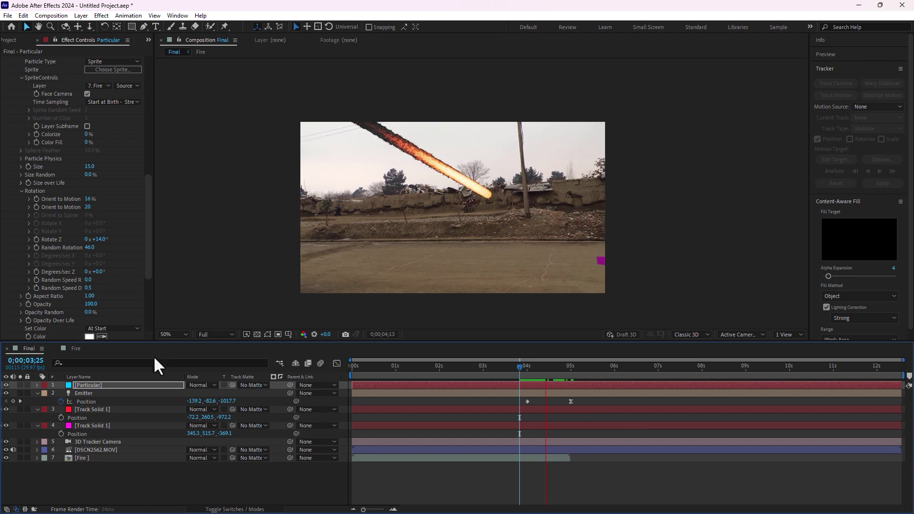
key(space)
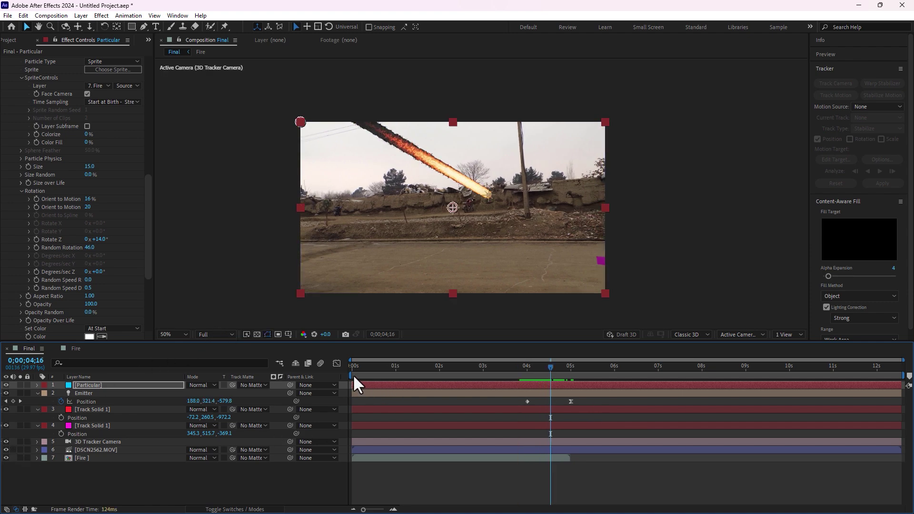
Limit the work area to about 3 to 6 seconds and preview it from 0;00;03;17
drag(352, 374, 471, 376)
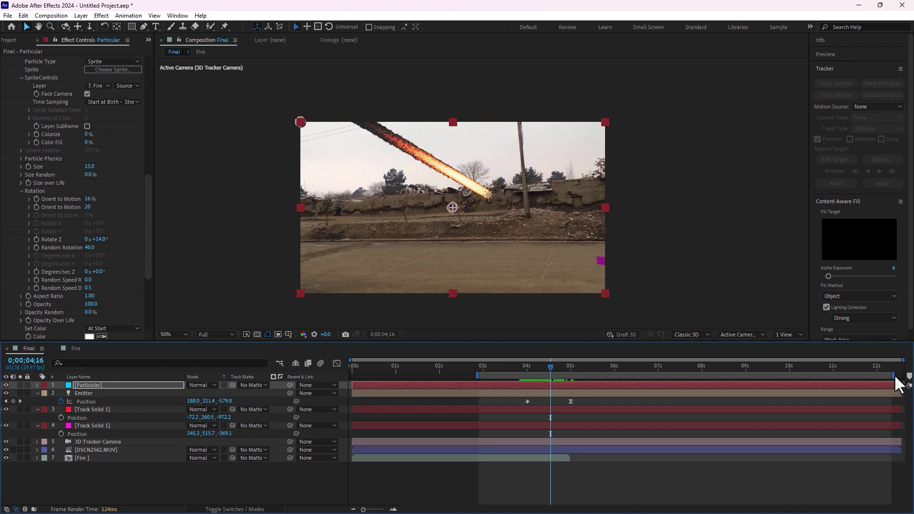
drag(894, 376, 626, 390)
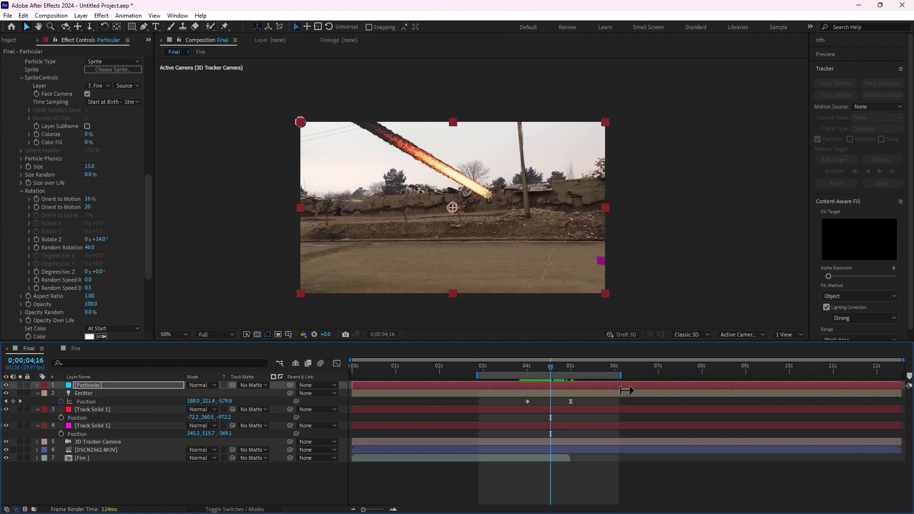
click(507, 365)
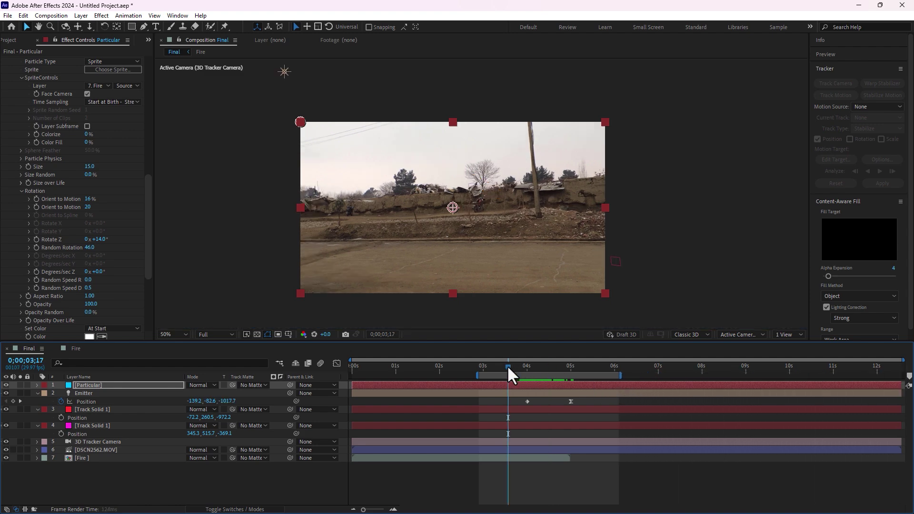
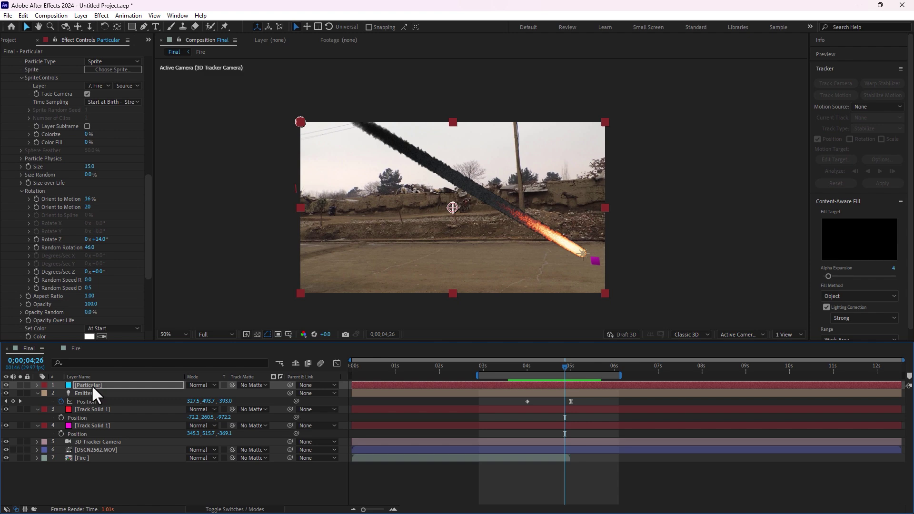
Turn on Motion Blur in the Rendering settings of the Particular effect
key(Return)
drag(144, 199, 68, 313)
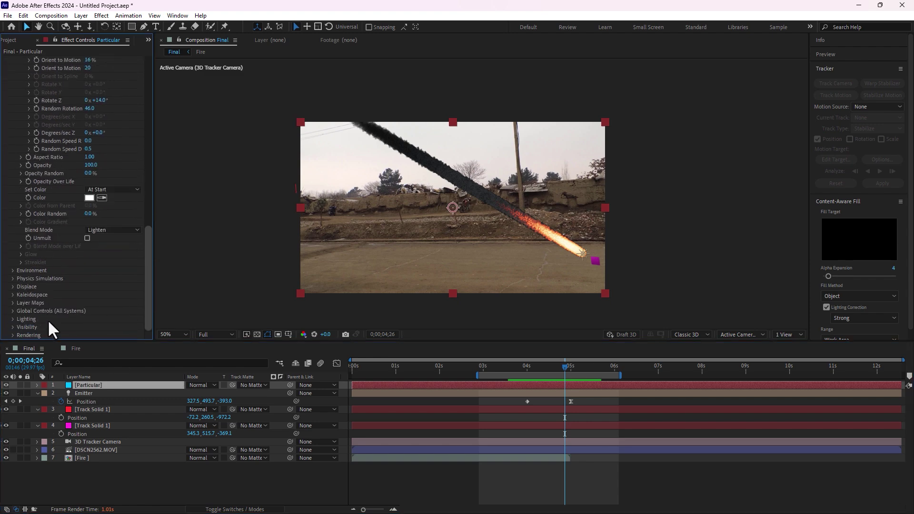
click(11, 334)
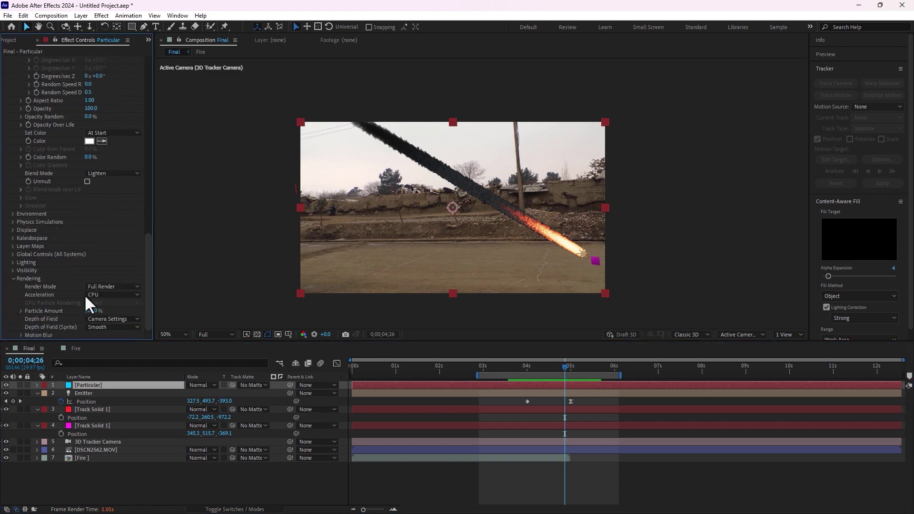
click(19, 334)
click(107, 279)
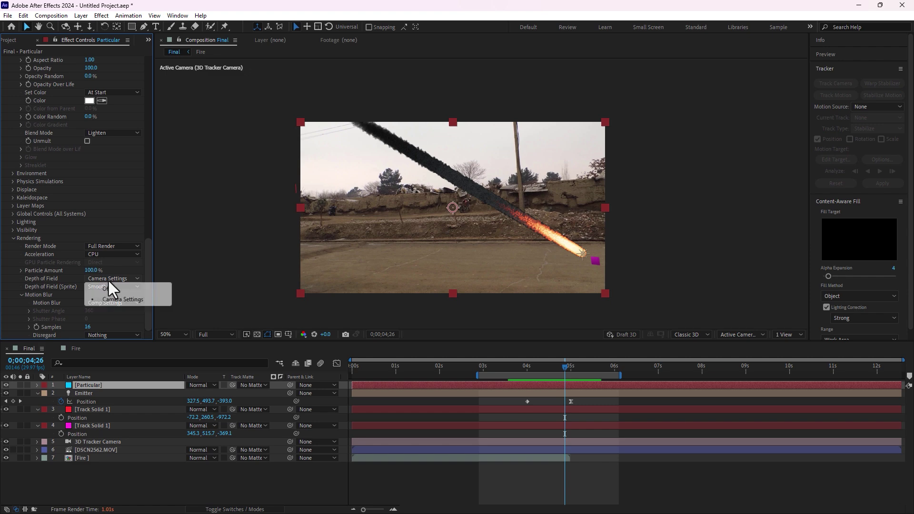
click(116, 272)
click(111, 303)
click(390, 350)
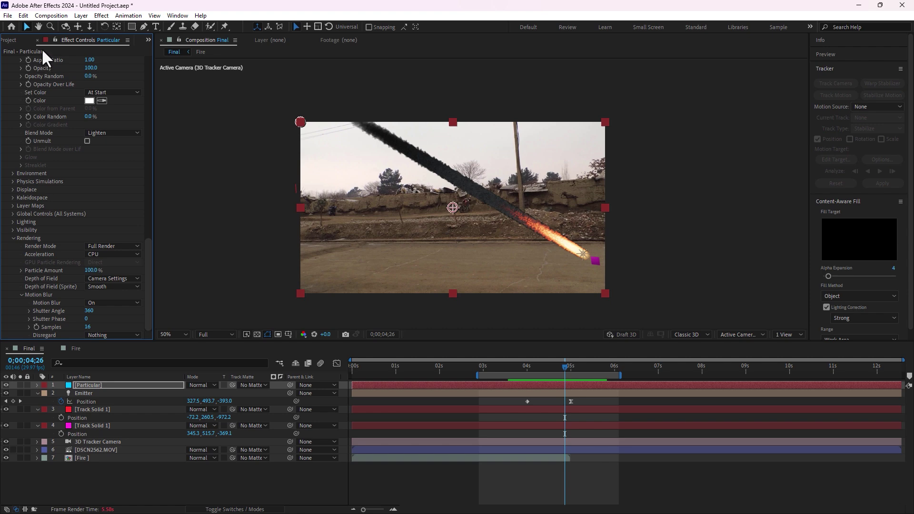
Import Explosion_03.mov and Dirt_Charge_06.mov from the New Tuts Course folder on the Desktop
click(14, 40)
double_click(82, 213)
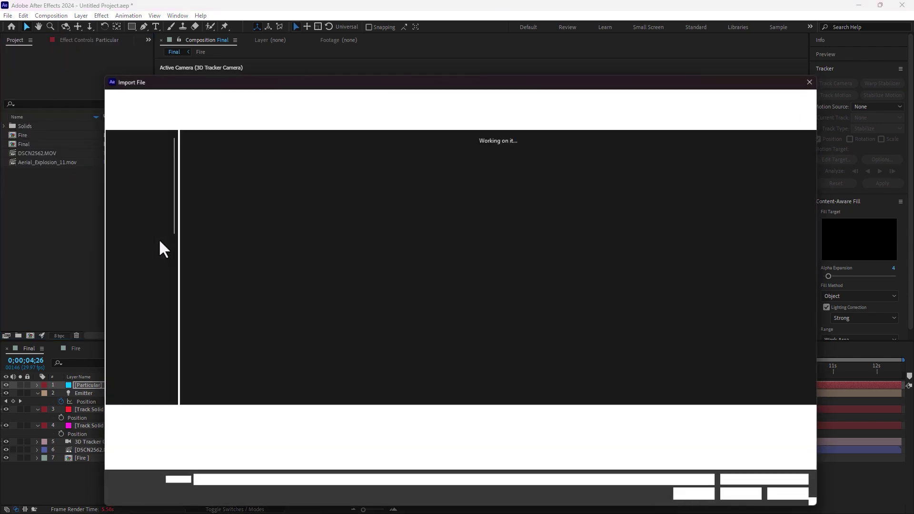
click(138, 199)
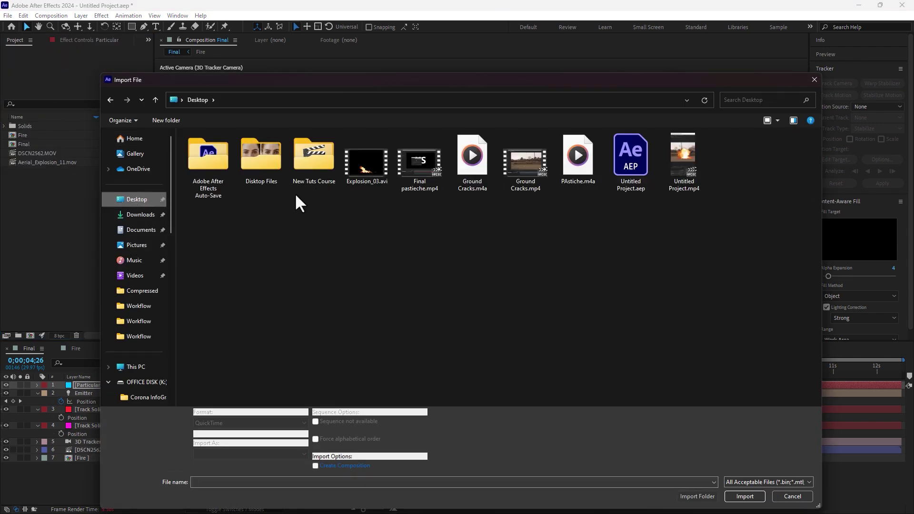
double_click(318, 157)
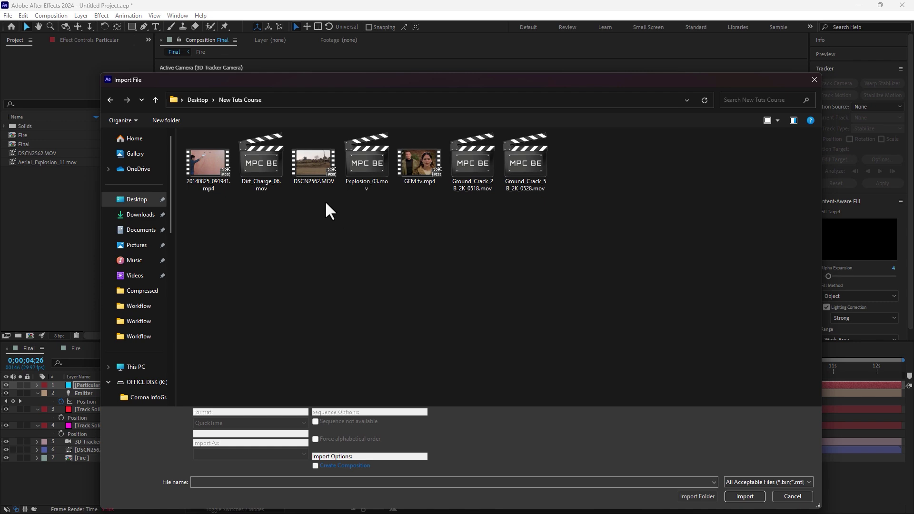
click(368, 164)
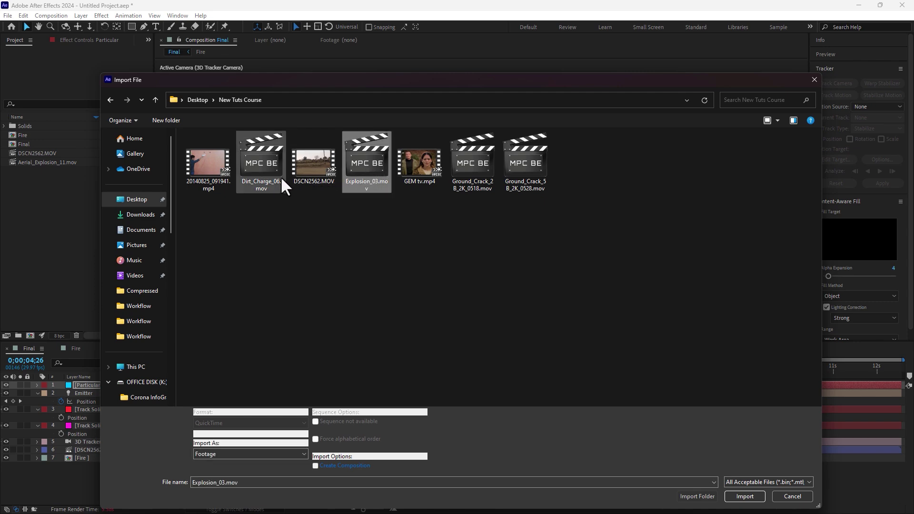
ctrl+click(274, 161)
click(744, 496)
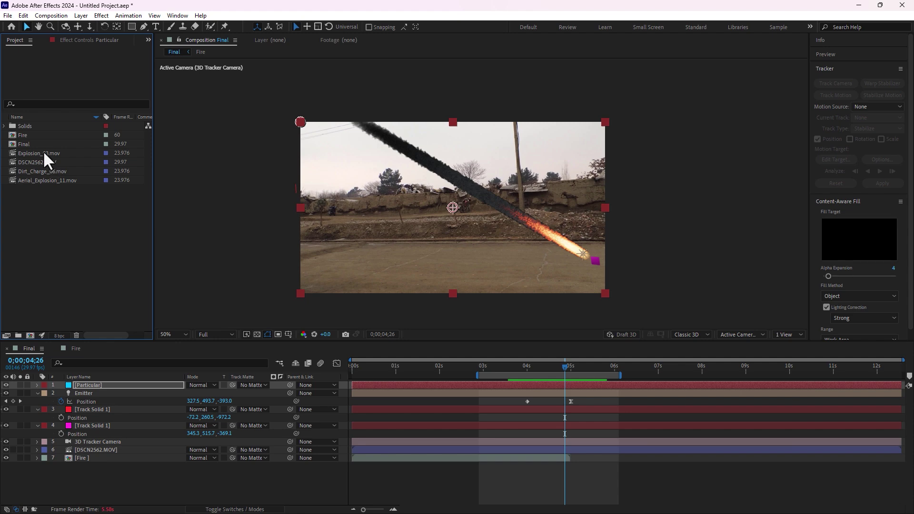
Add Explosion_03.mov as the top layer of the Final composition and copy the magenta Track Solid's Position property
click(38, 153)
drag(38, 153, 450, 208)
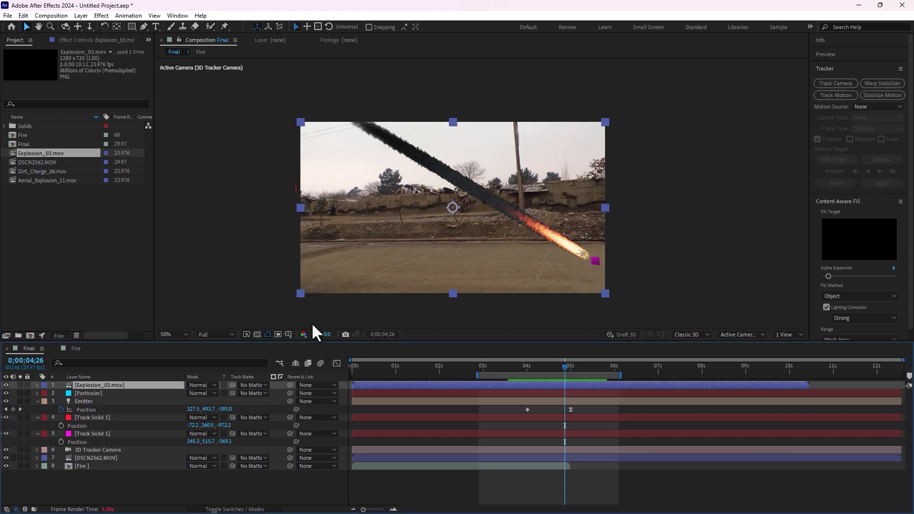
click(95, 428)
click(99, 433)
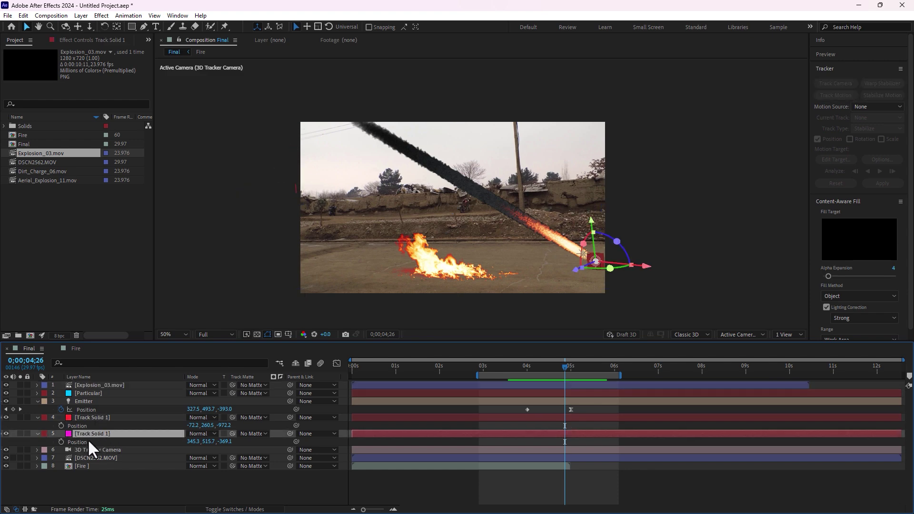
click(79, 442)
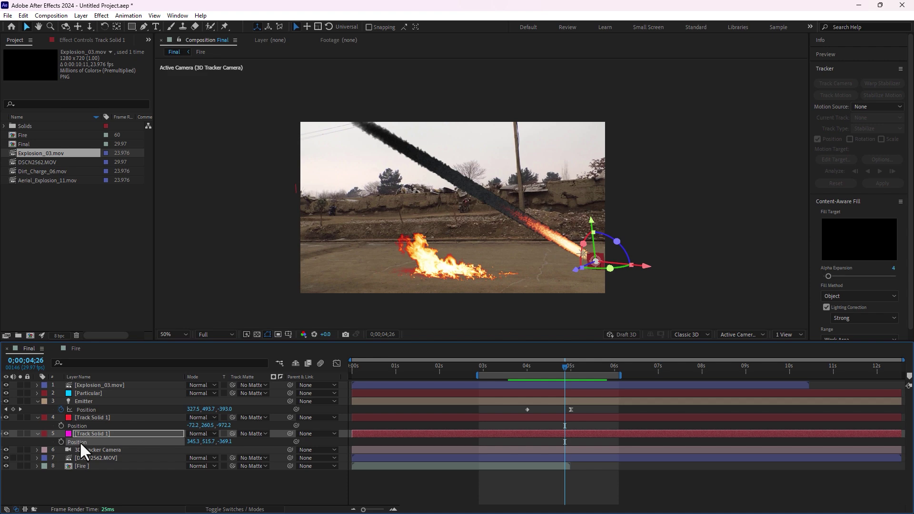
Make the Explosion_03.mov layer 3D and move it back into the visible frame
click(94, 384)
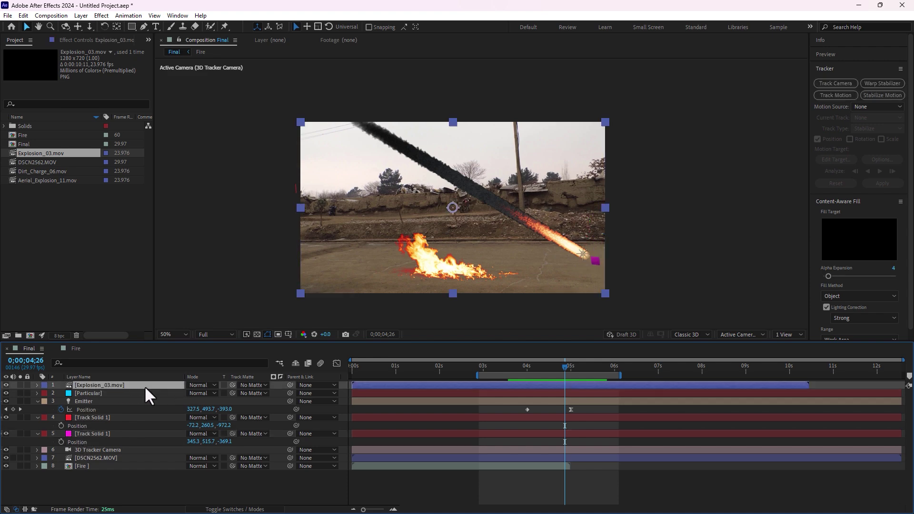
key(F4)
click(240, 384)
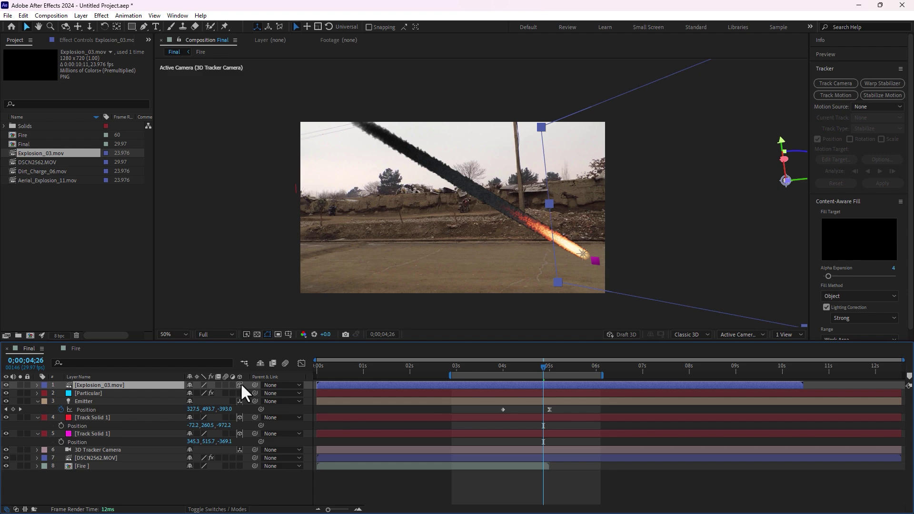
drag(712, 255, 541, 260)
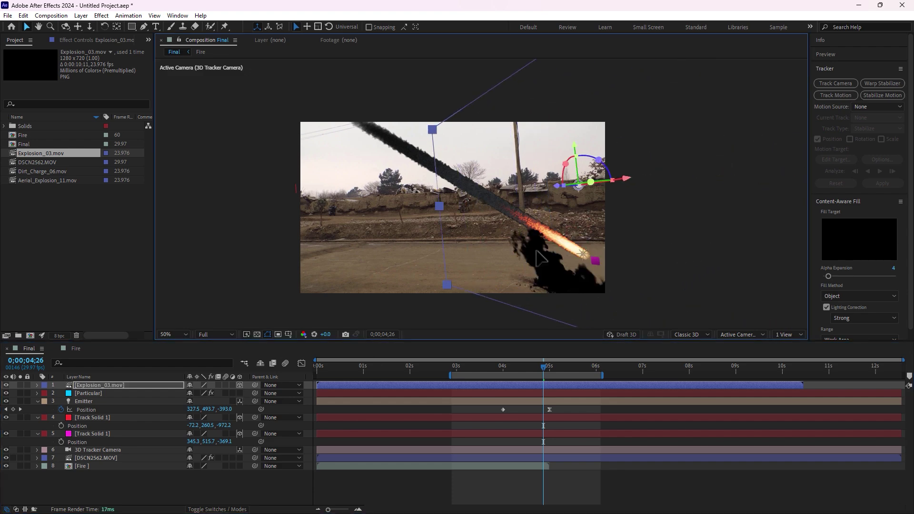
Set Accepts Shadows and Accepts Lights to Off in the Explosion_03.mov layer's Material Options
click(36, 384)
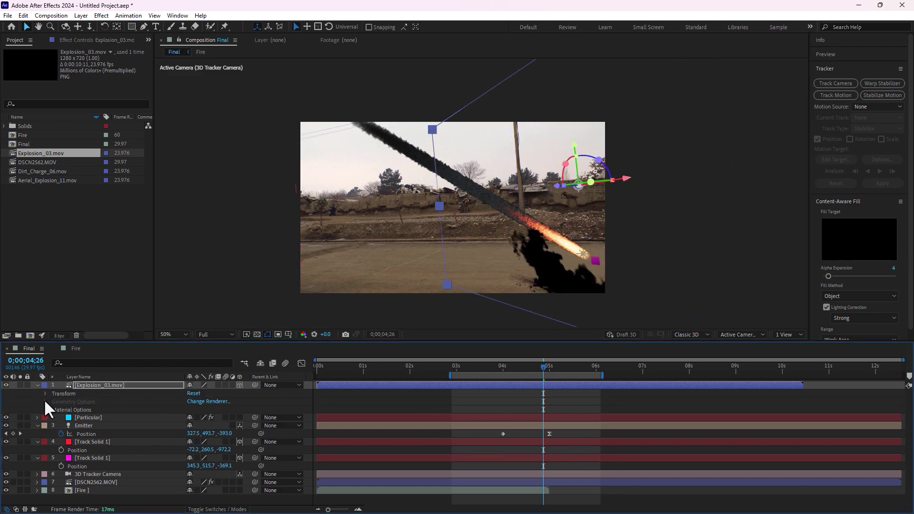
click(45, 409)
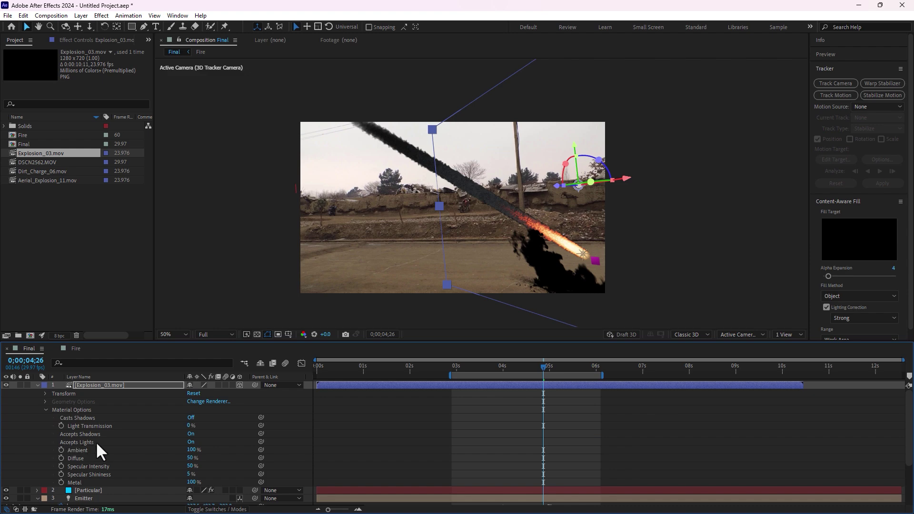
click(190, 434)
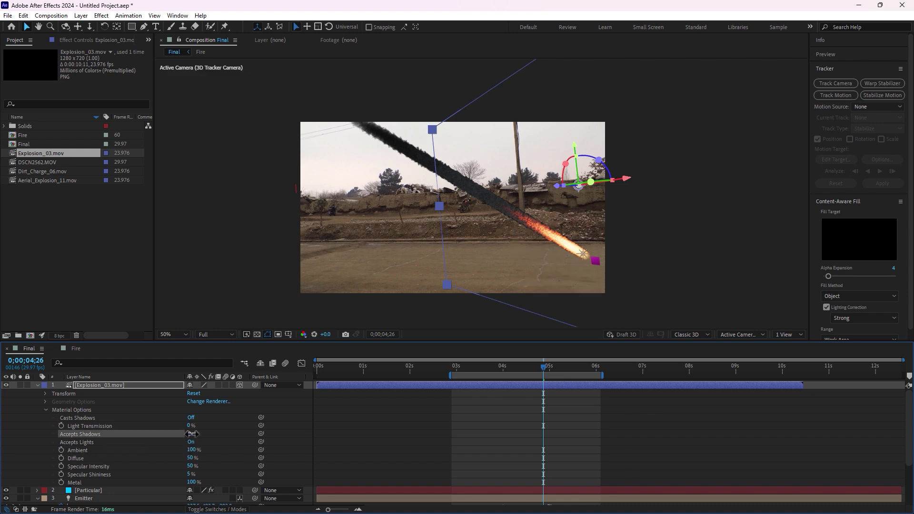
drag(549, 311, 467, 246)
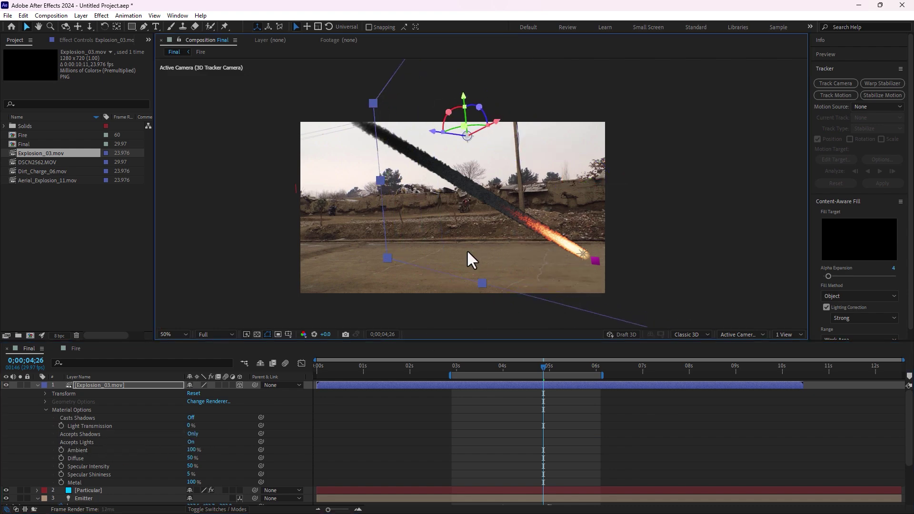
click(191, 433)
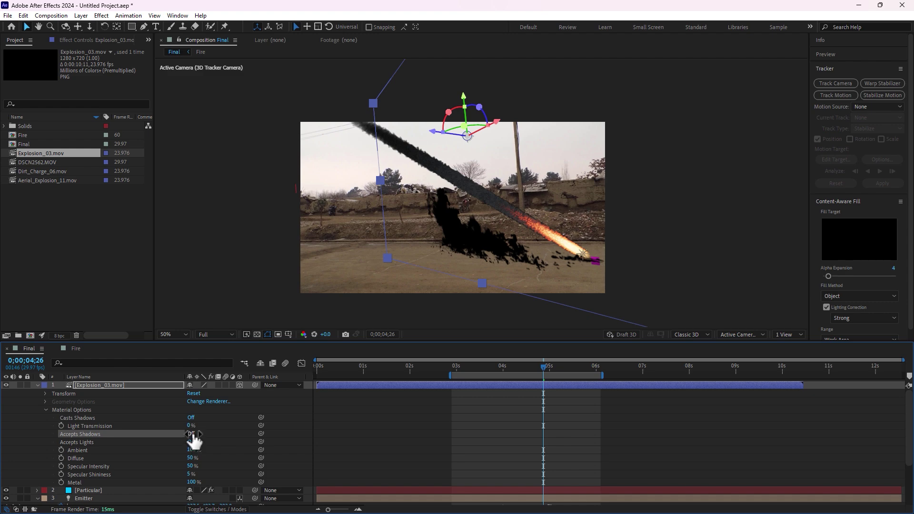
click(190, 442)
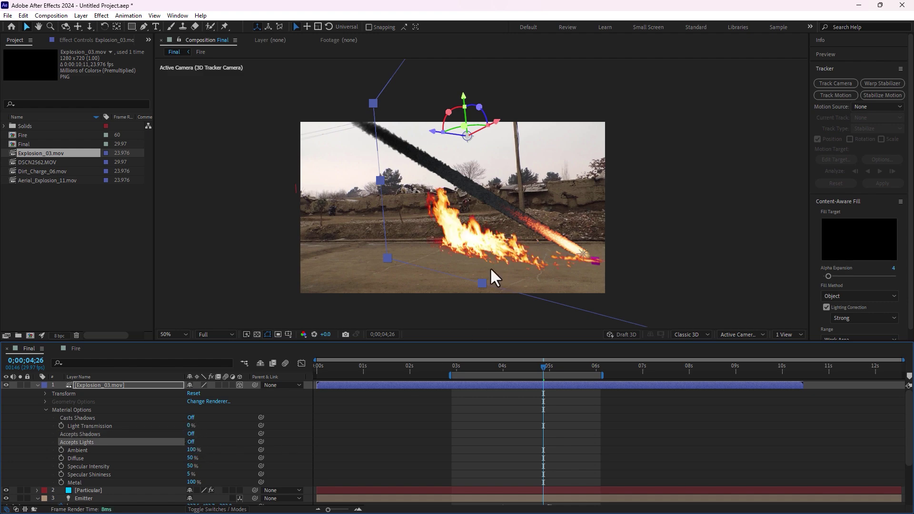
Paste the magenta Track Solid's Position onto the Explosion_03.mov layer
key(p)
click(86, 393)
key(ctrl+v)
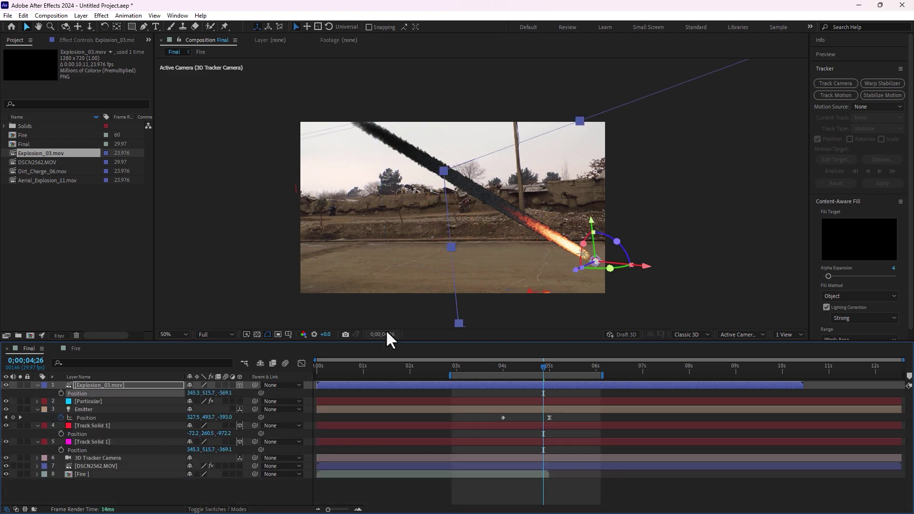
Raise the explosion over the fireball's impact point and rotate its layer to face the camera more directly
drag(548, 290, 544, 212)
drag(577, 166, 611, 175)
key(w)
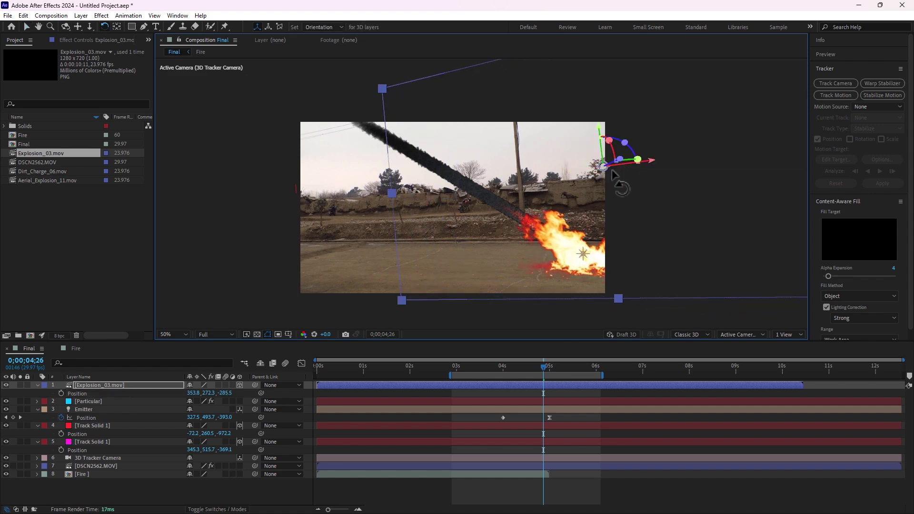
At 0;00;06;04, scale the Explosion_03.mov layer to 122% and reposition it so the flames sit on the impact point
drag(573, 366, 602, 372)
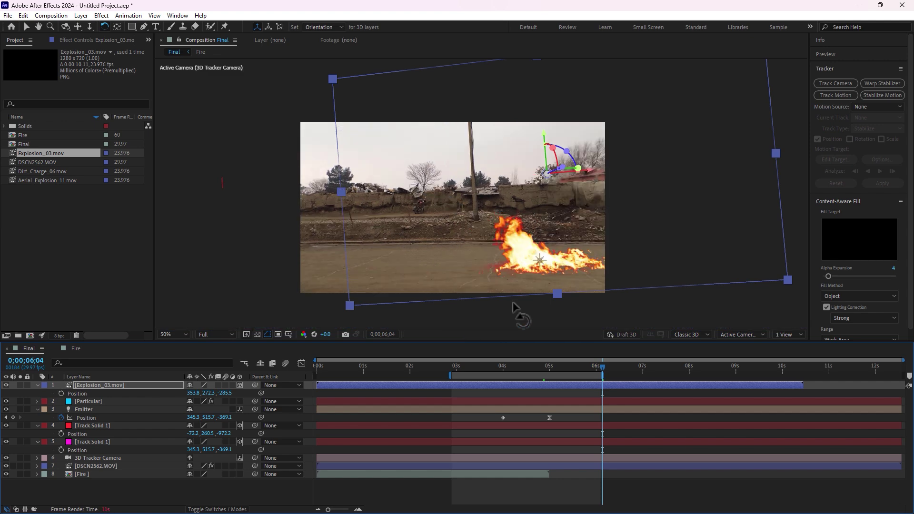
key(v)
mouse_move(559, 259)
mouse_down()
mouse_move(550, 245)
mouse_move(551, 256)
mouse_up()
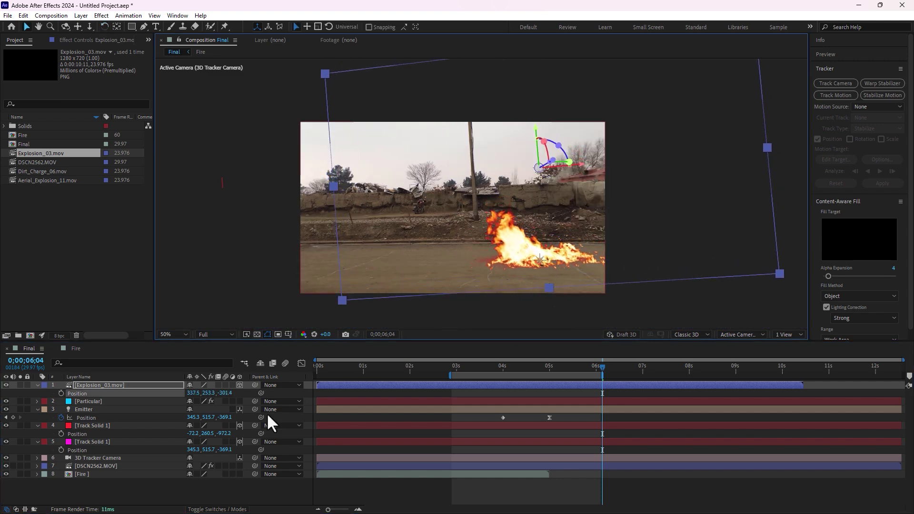
key(s)
drag(231, 393, 241, 392)
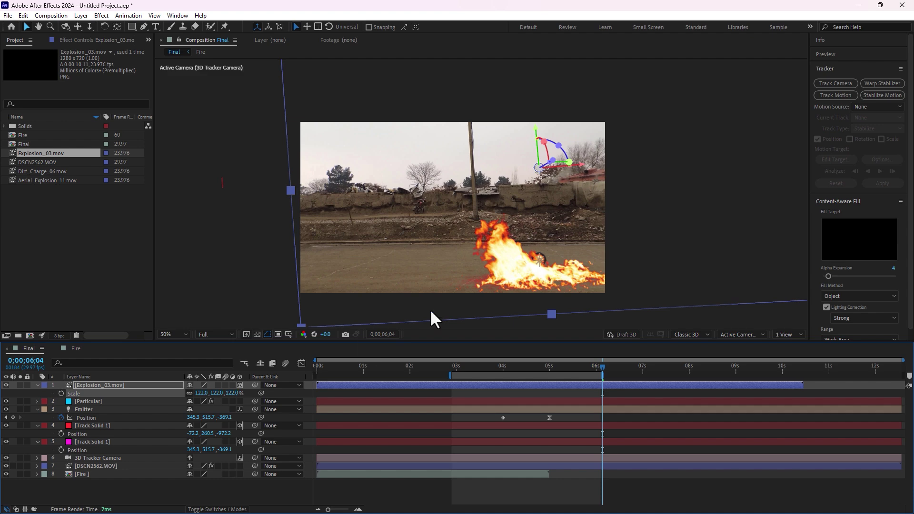
drag(500, 258, 498, 258)
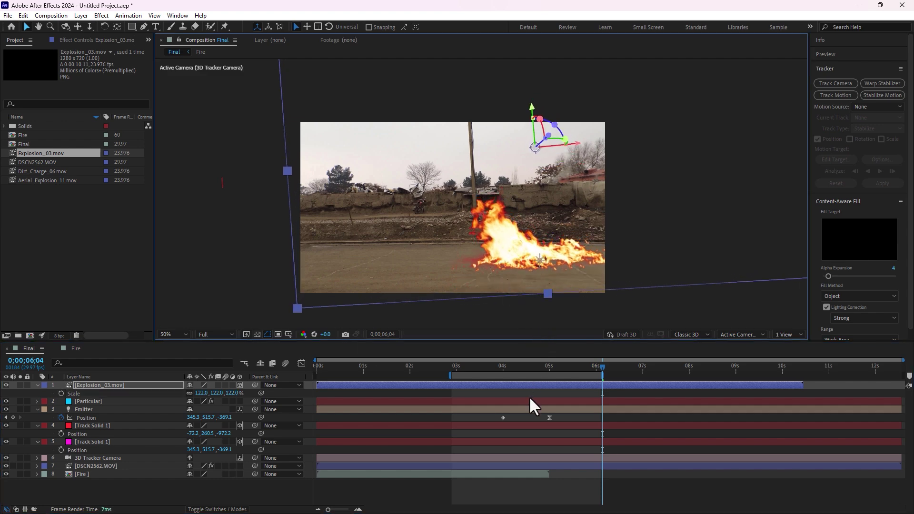
Shift the Explosion_03.mov layer to start at about 5.5 seconds and move the current time to 0;00;05;11
drag(479, 385, 618, 386)
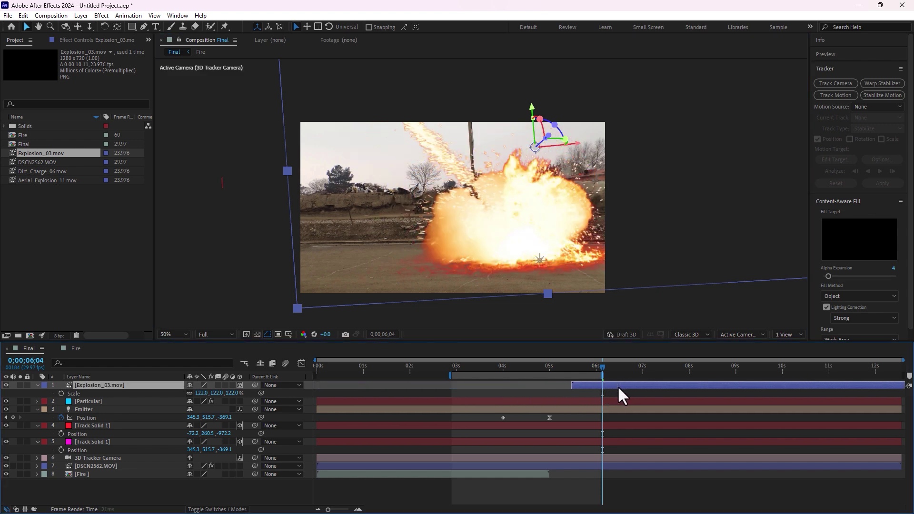
drag(570, 365, 566, 365)
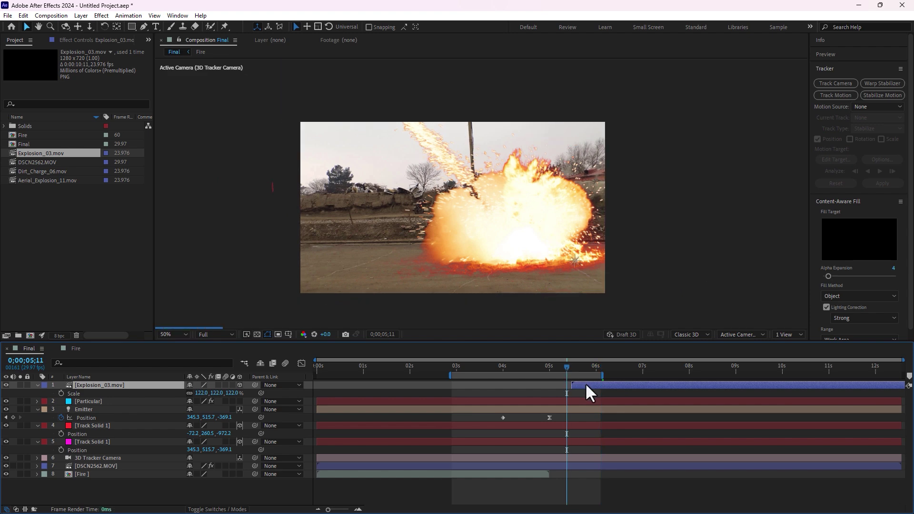
Lower the composition preview resolution to Quarter and move the current time to 0;00;05;03
click(212, 334)
click(211, 388)
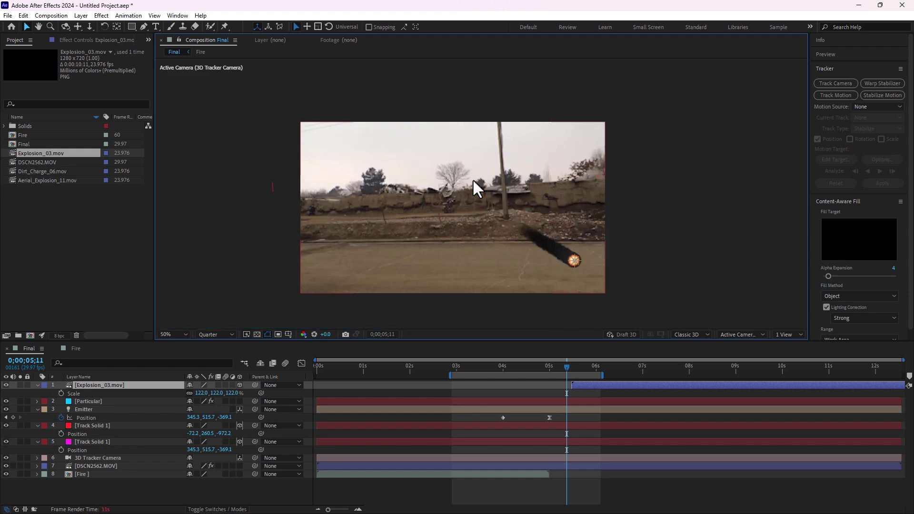
drag(569, 367, 553, 367)
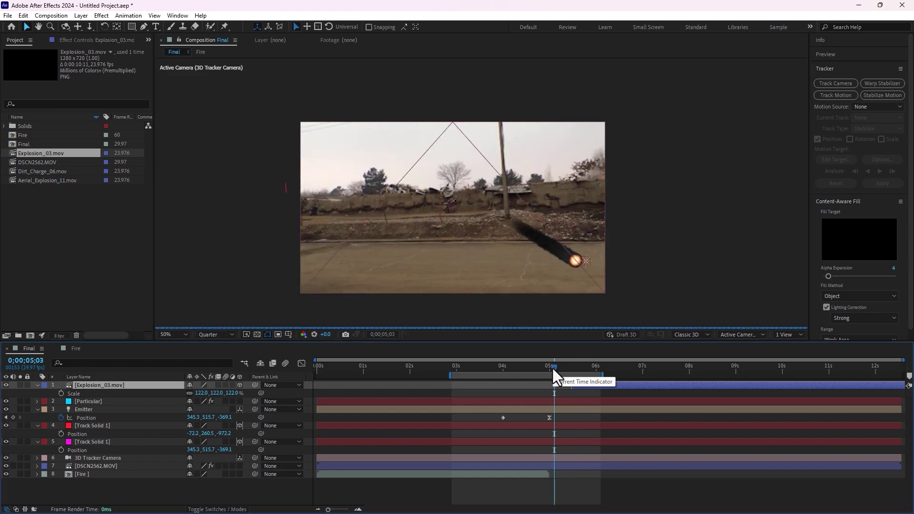
Shift the Explosion_03.mov layer earlier to start at about 0;00;04;25 and preview the impact from 0;00;04;23
drag(552, 366, 543, 364)
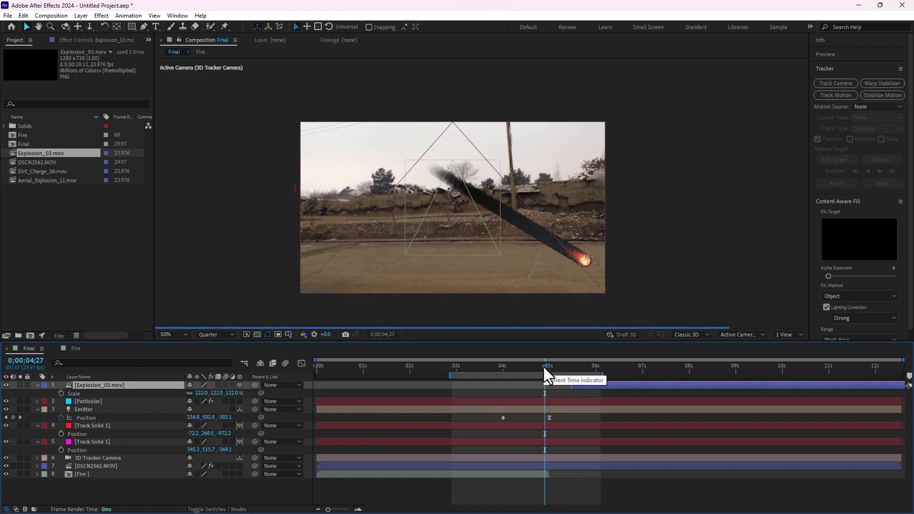
drag(542, 364, 540, 365)
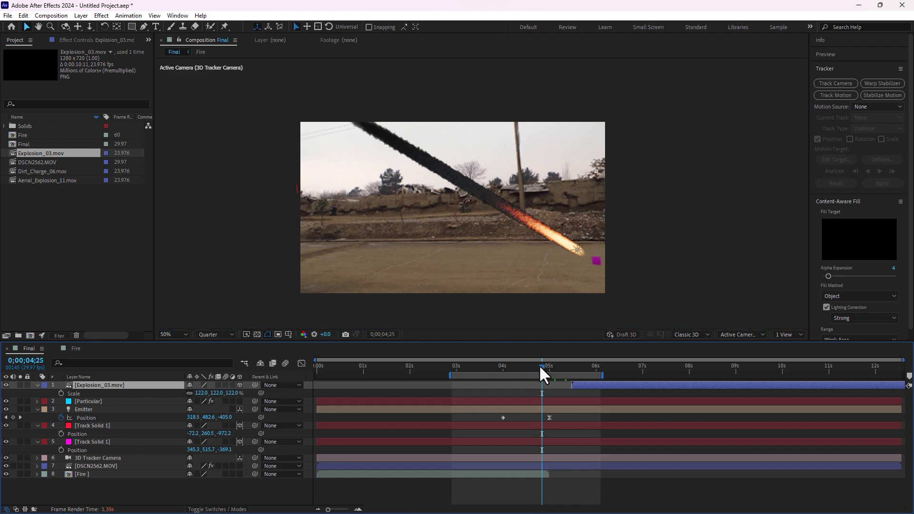
key(Page_Down)
key(Page_Down)
key(Page_Down)
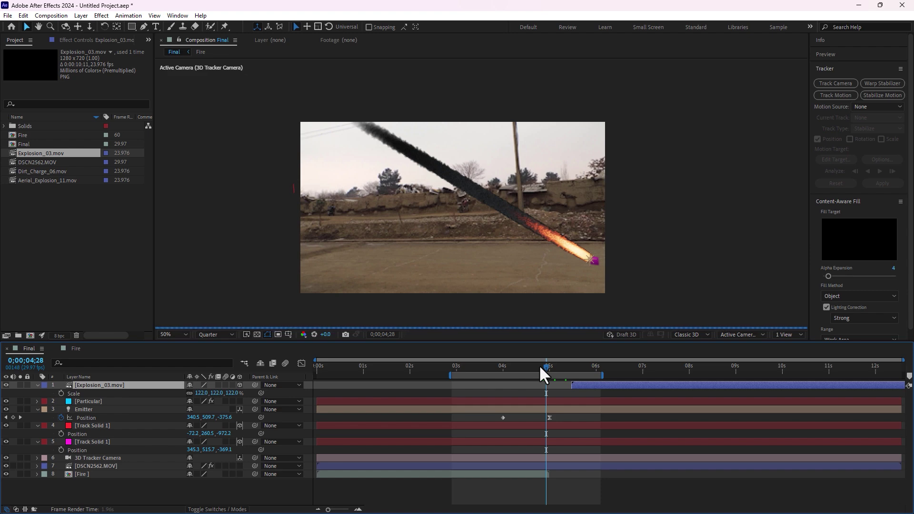
key(Page_Down)
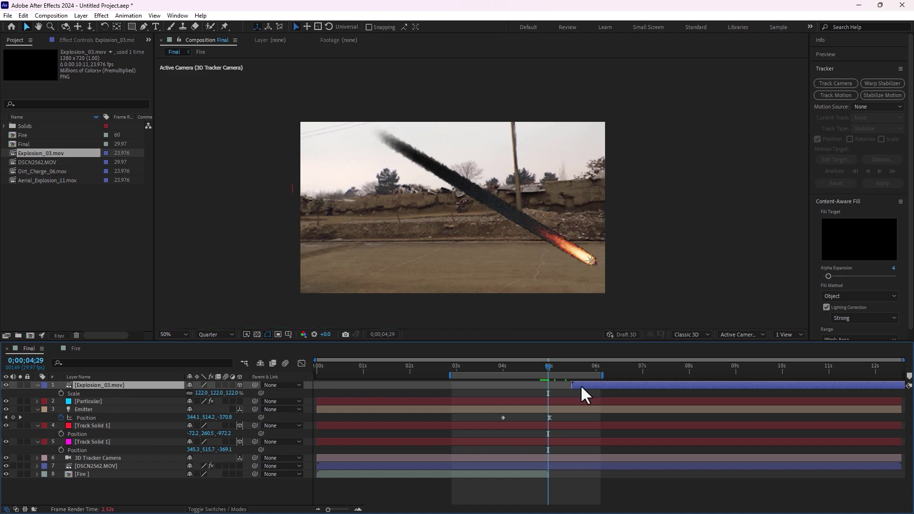
drag(561, 381, 550, 382)
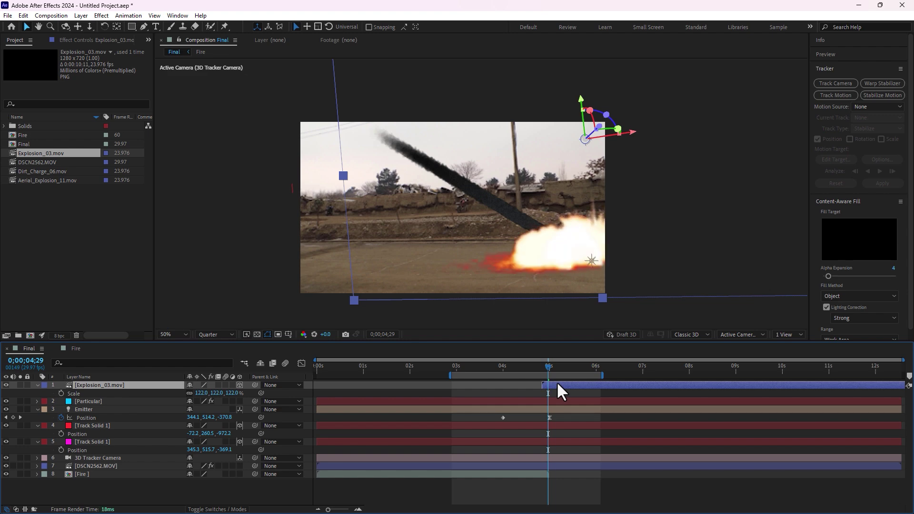
click(539, 366)
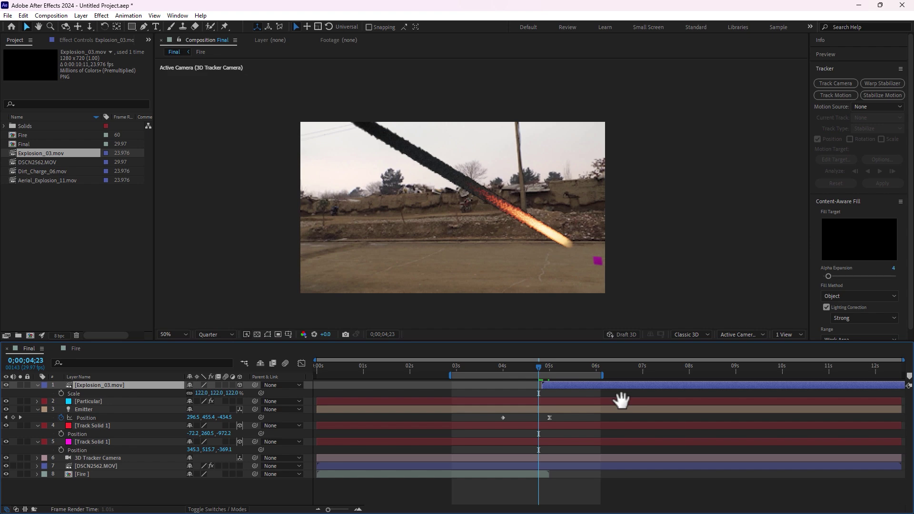
key(space)
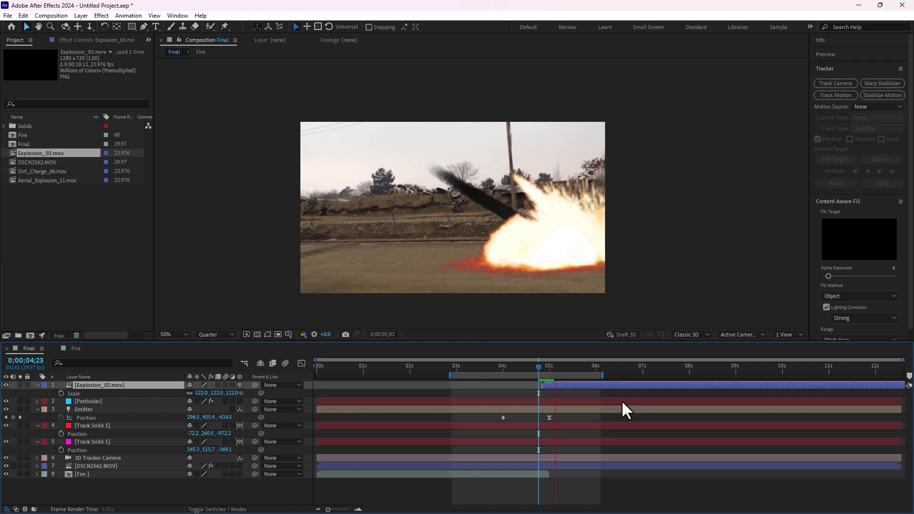
key(space)
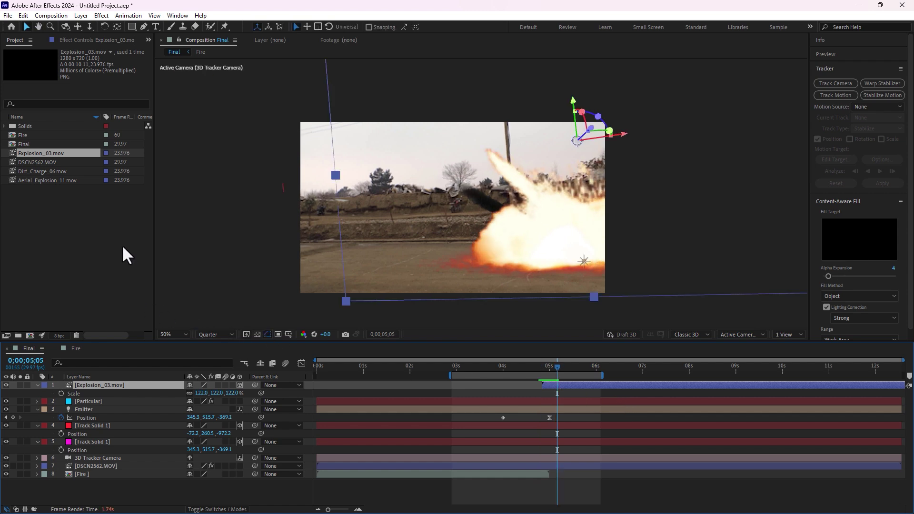
Add Dirt_Charge_06.mov above Explosion_03.mov in the Final composition and make it a 3D layer
drag(32, 171, 135, 383)
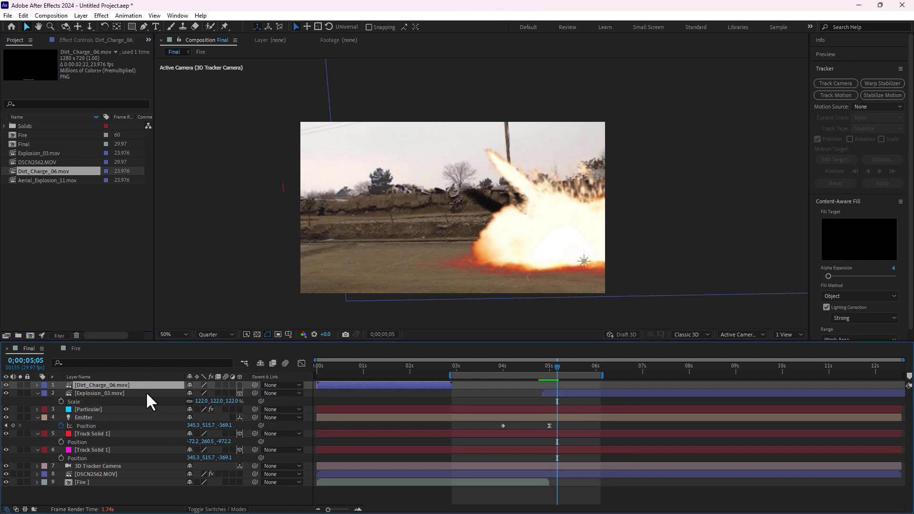
click(37, 384)
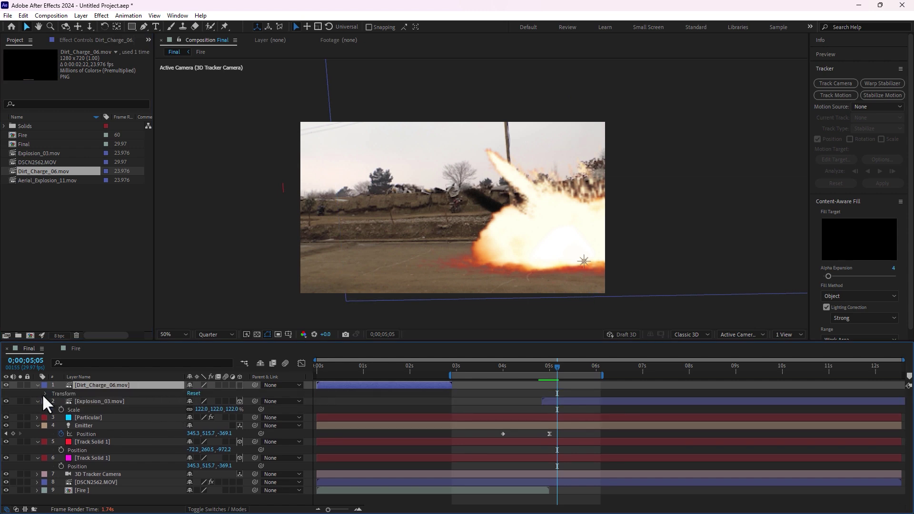
click(43, 393)
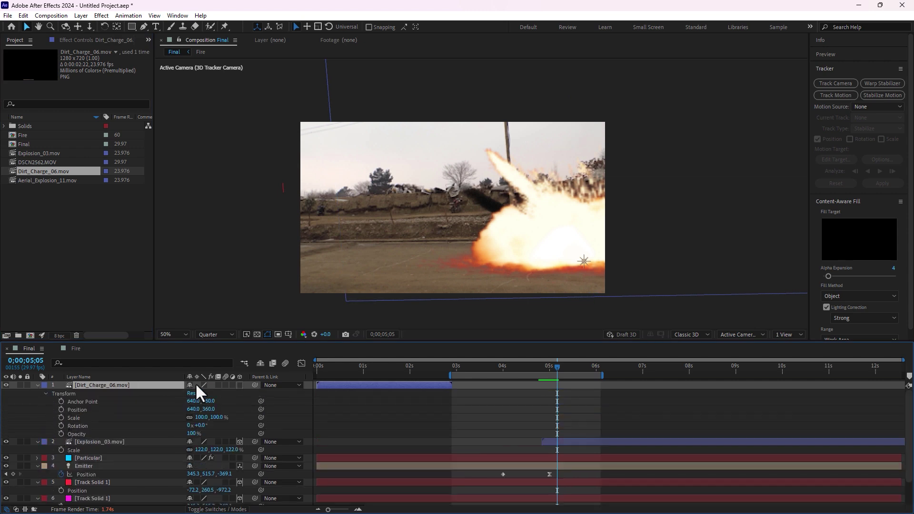
click(239, 385)
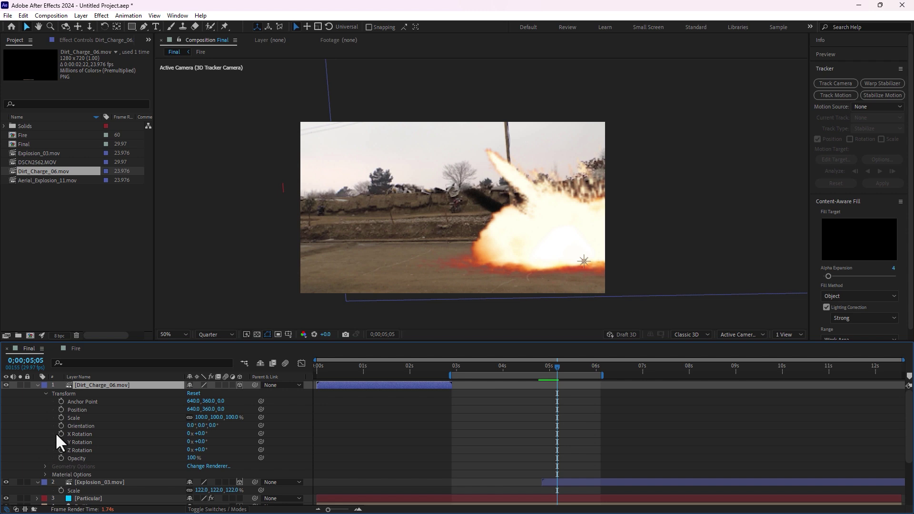
Turn off Accepts Lights in the Dirt_Charge_06.mov layer's material options
click(45, 474)
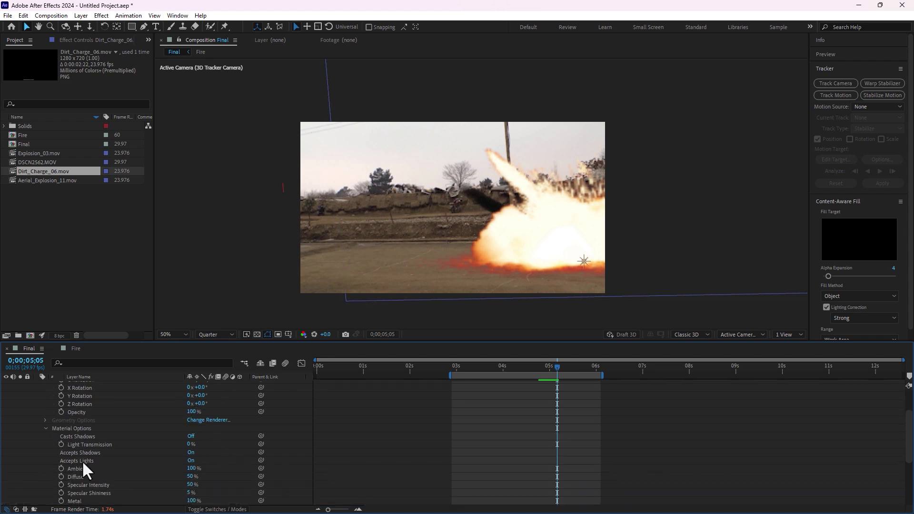
click(191, 460)
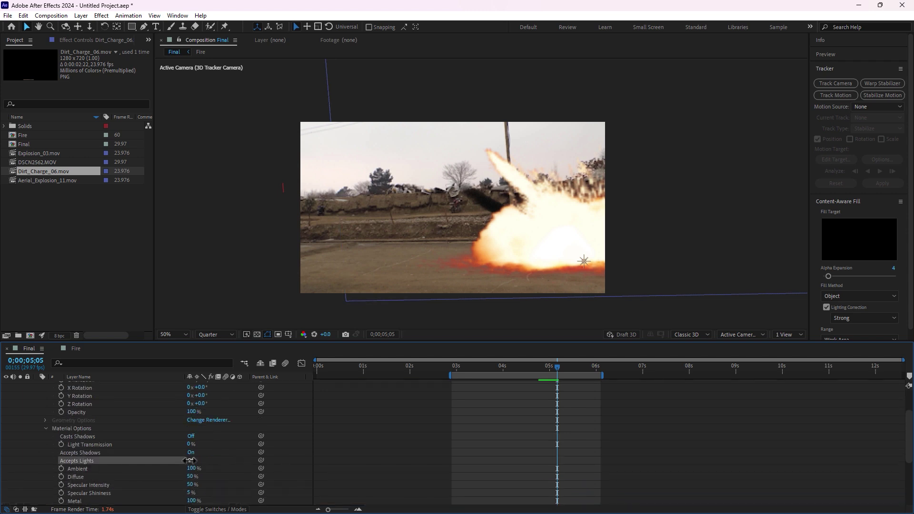
scroll(112, 431, up, 2)
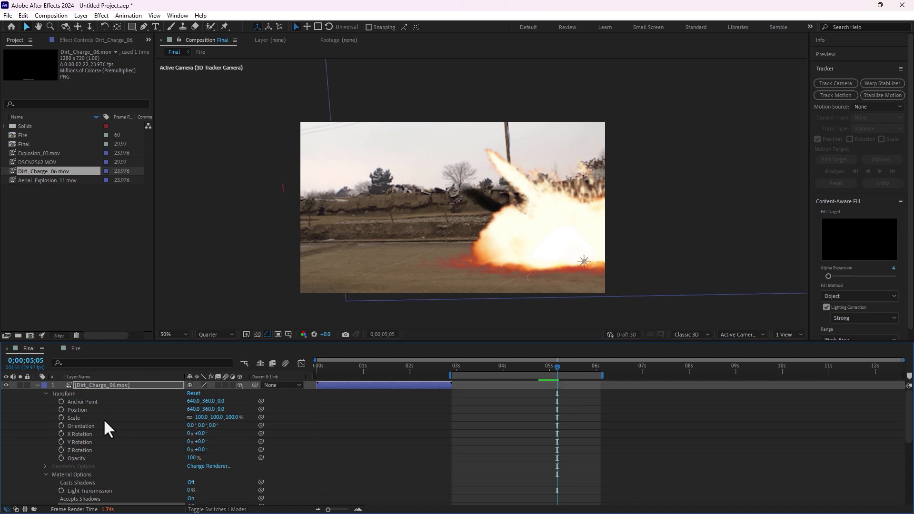
click(37, 385)
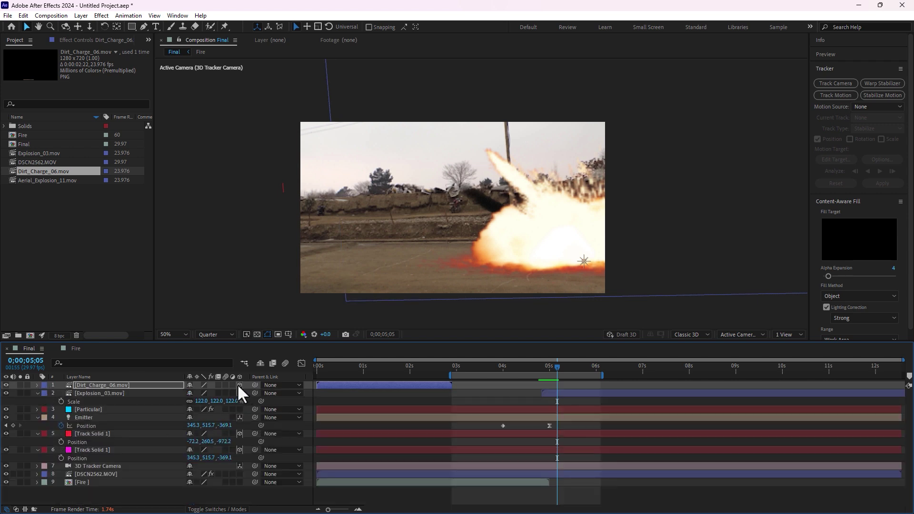
Copy the Explosion_03.mov layer's position to Dirt_Charge_06.mov and shift the dirt layer to start together with the explosion
click(85, 394)
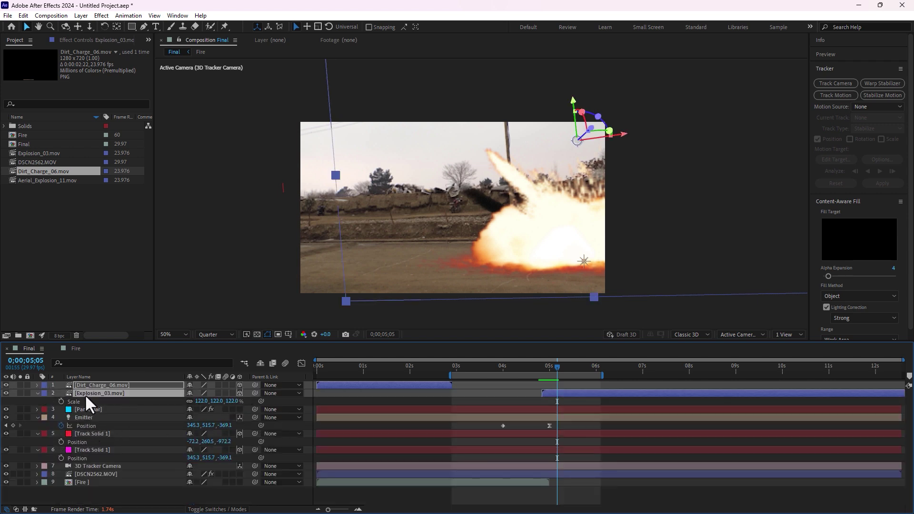
key(p)
click(82, 399)
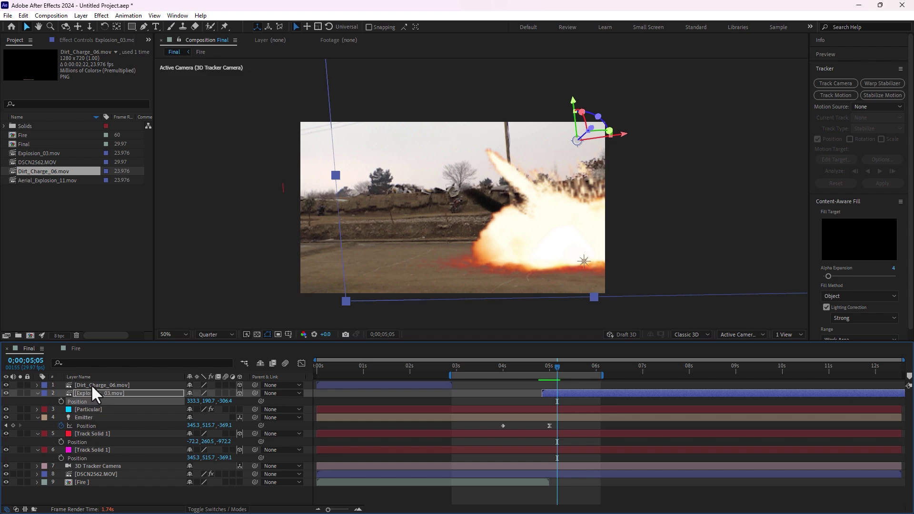
click(90, 384)
key(p)
click(89, 393)
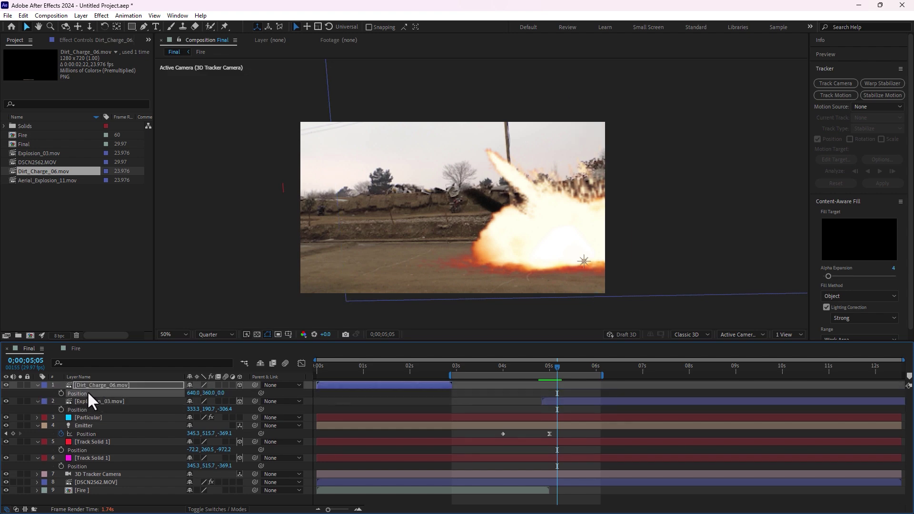
key(ctrl+v)
drag(404, 386, 592, 394)
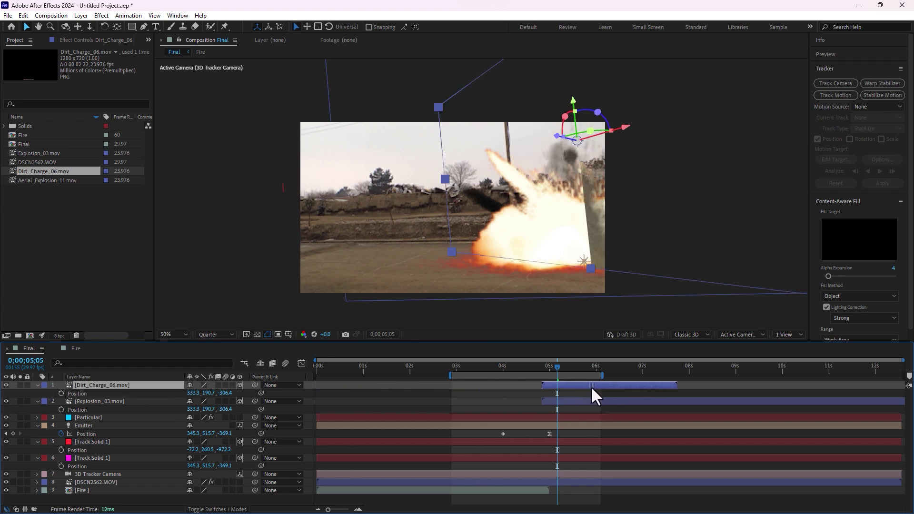
Rotate the Dirt_Charge_06.mov layer to face the camera more directly and move it to about 251.9, 187.0, -411.7 over the flames
key(w)
drag(583, 143, 586, 140)
key(v)
drag(627, 179, 607, 187)
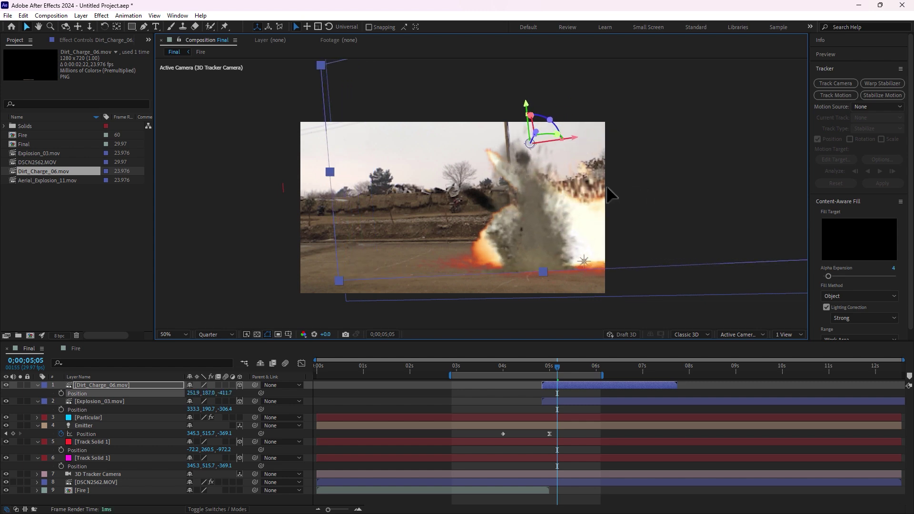
Place Dirt_Charge_06.mov below the Explosion_03.mov layer and shift it to start at about 0;00;04;23
drag(117, 382, 118, 409)
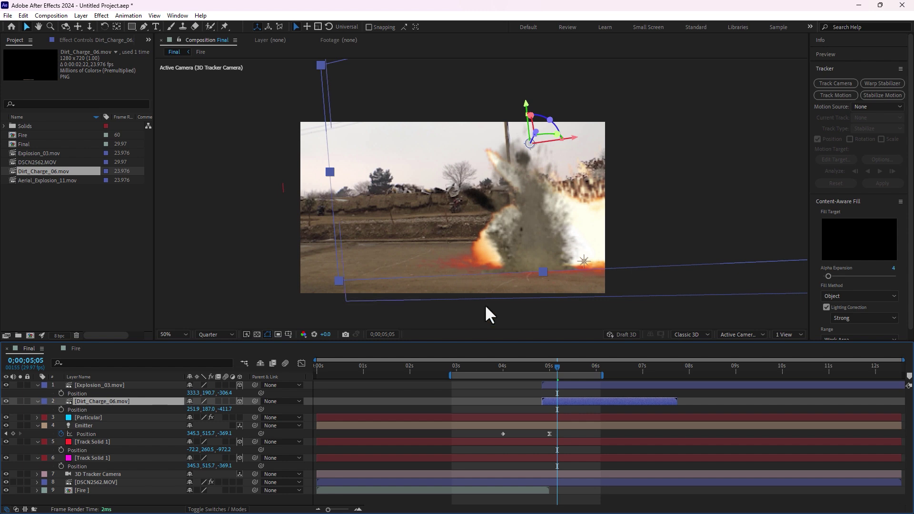
drag(551, 369, 539, 369)
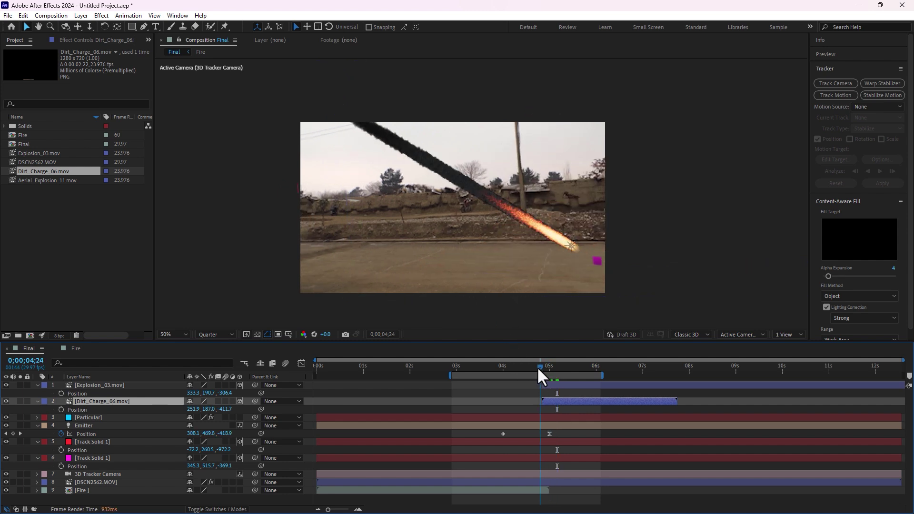
drag(555, 400, 550, 401)
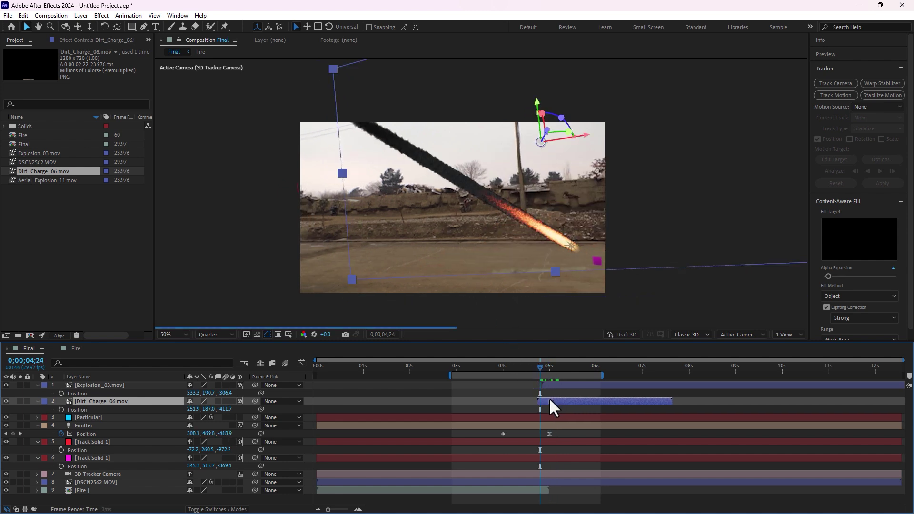
Reposition the dirt charge to about 294.4, 151.8, -353.1 near the fireball's impact point and preview from 0;00;04;18
click(550, 260)
drag(553, 255, 570, 249)
click(529, 369)
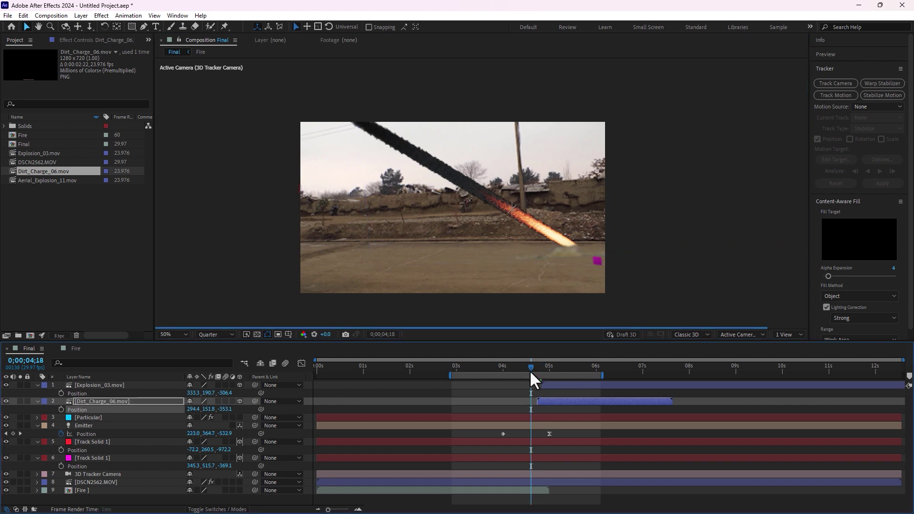
key(space)
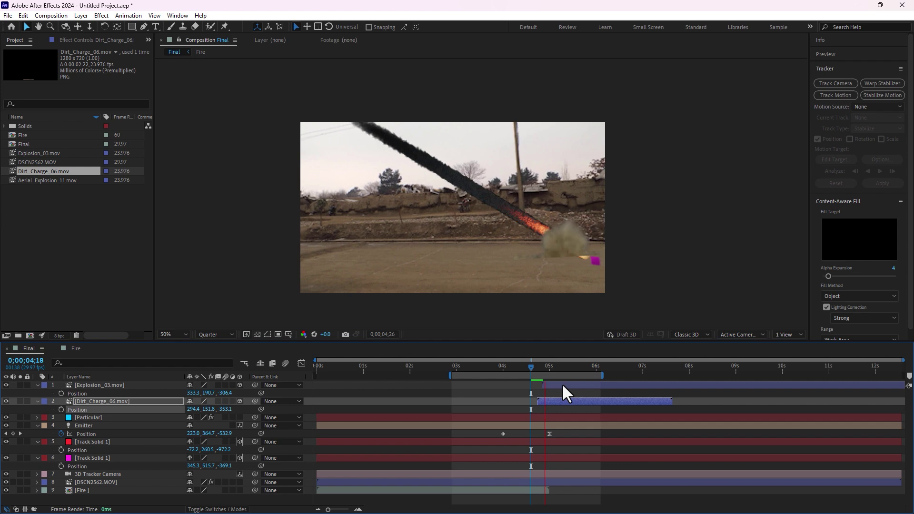
key(space)
Trim the start of the Dirt_Charge_06.mov layer to 0;00;04;25
click(540, 365)
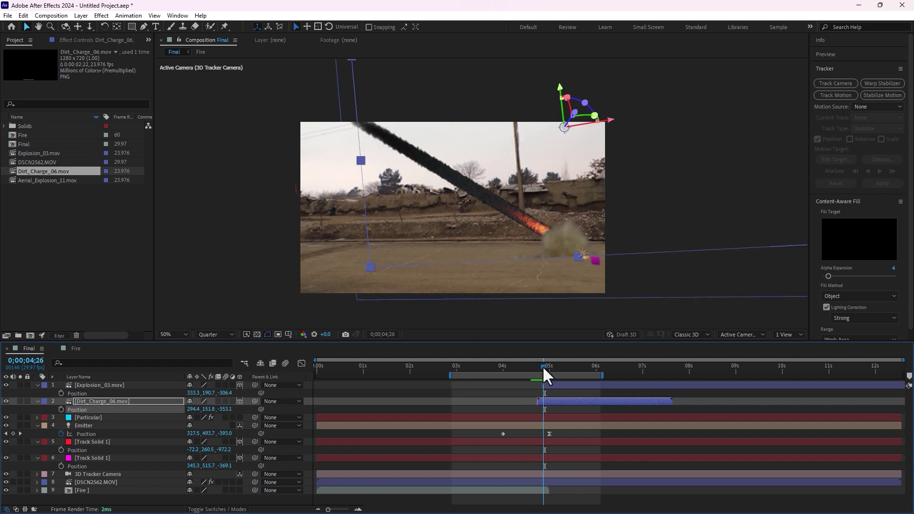
click(543, 367)
click(542, 368)
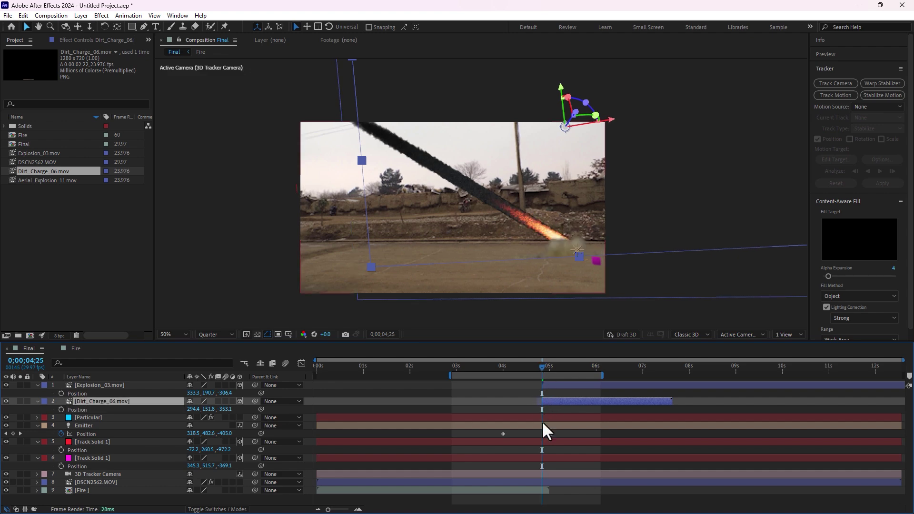
Fit the composition view up to 100% and preview the fall and impact from 0;00;03;07
click(166, 335)
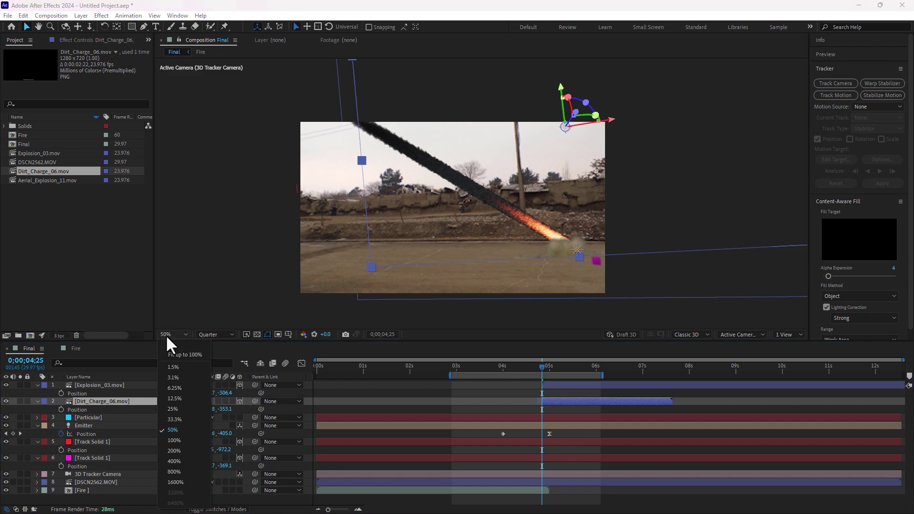
click(181, 348)
click(466, 366)
key(space)
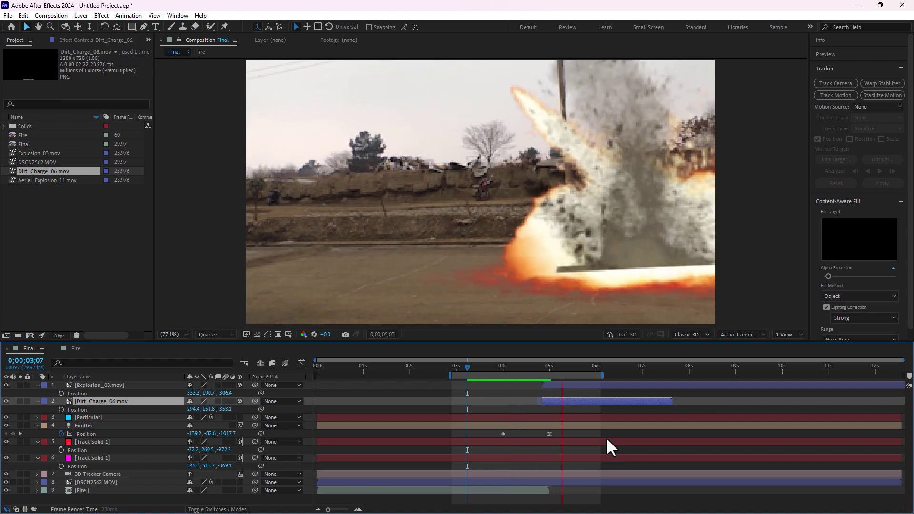
key(space)
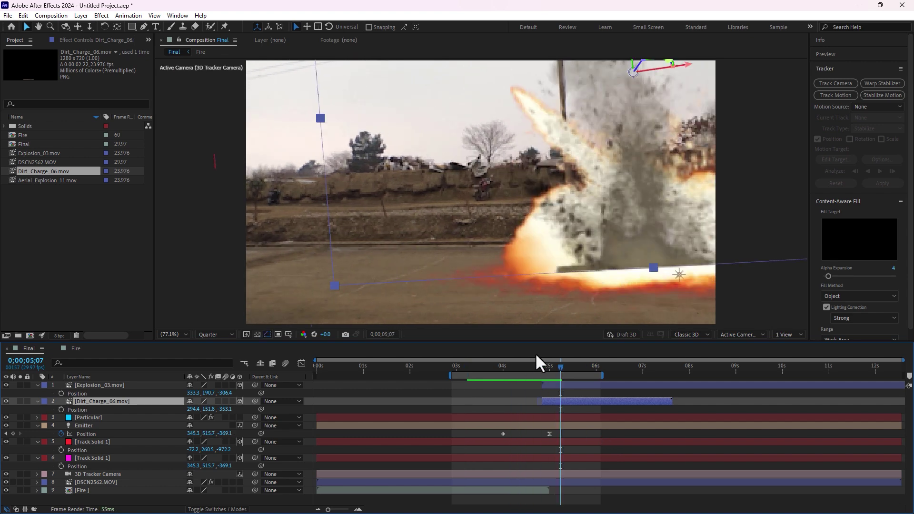
Lower the dirt charge and push it back behind the explosion to about 281.5, 167.4, -343.4, and preview the result
drag(621, 220, 620, 229)
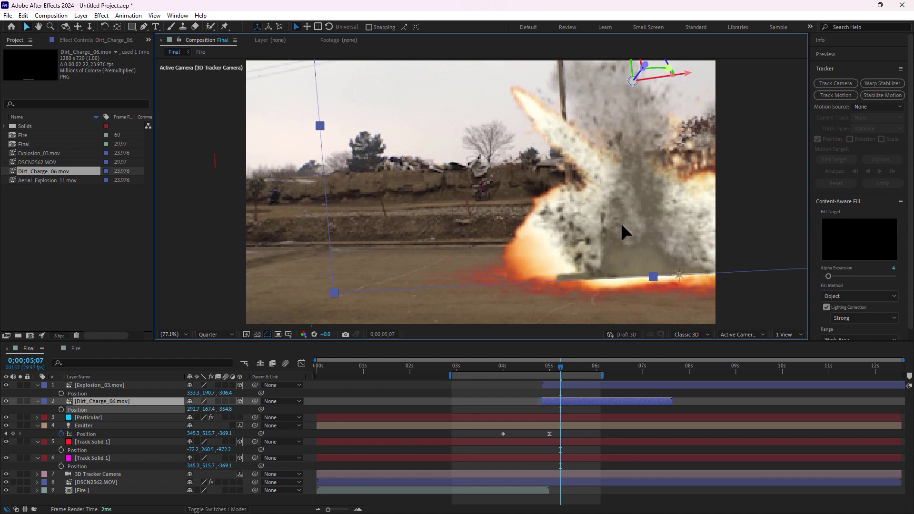
drag(642, 64, 641, 74)
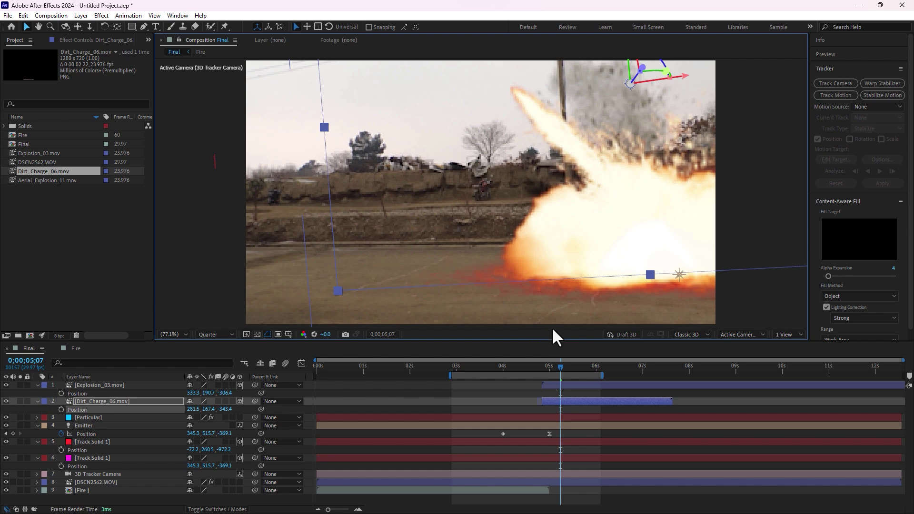
click(540, 366)
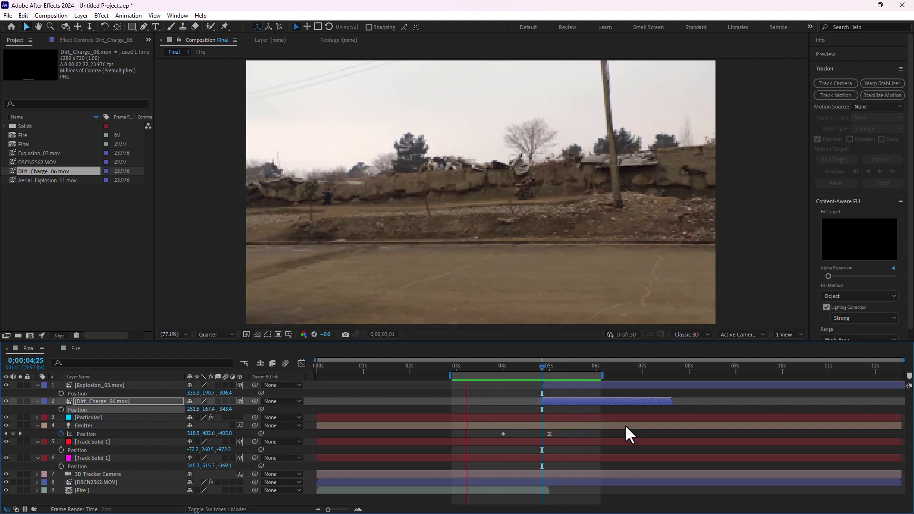
Extend the work area's end to just past 7 seconds and move the current time to 0;00;05;12
drag(602, 377, 655, 378)
drag(505, 366, 568, 379)
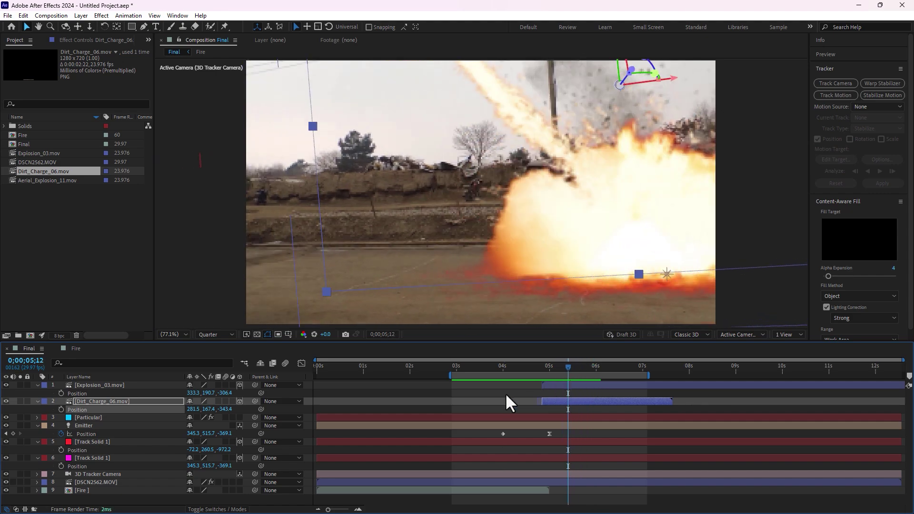
Create an orange 1280 x 720 solid named Shade
click(498, 394)
key(ctrl+y)
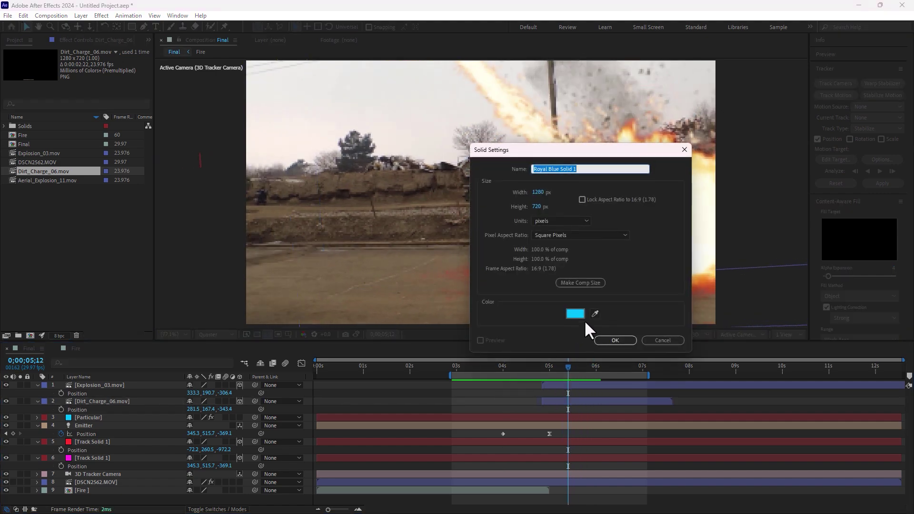
drag(623, 147, 521, 140)
click(492, 307)
click(617, 281)
text(She)
text(ade)
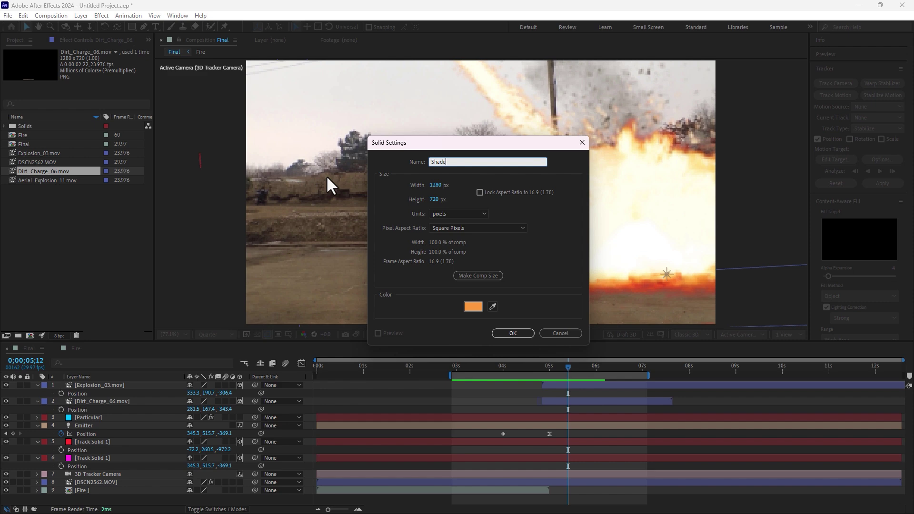
click(512, 333)
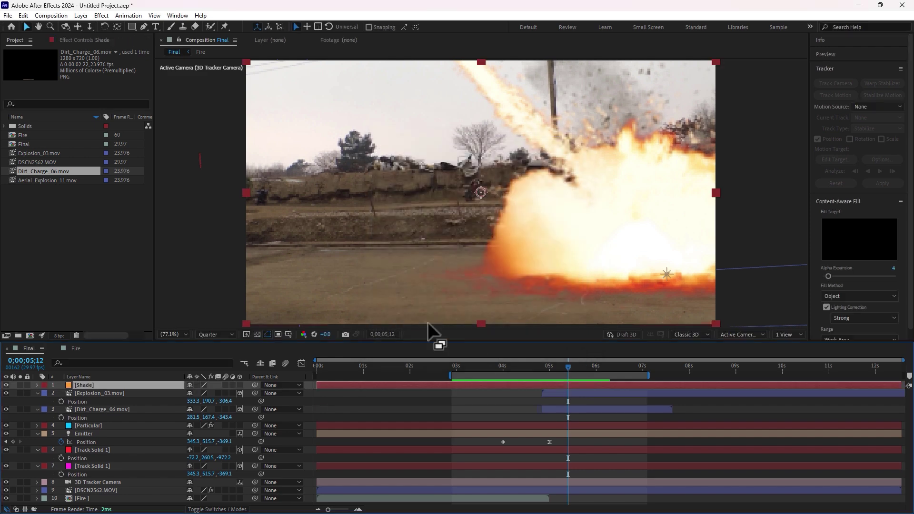
Hide the Shade layer and draw a wide elliptical mask on it around the ground at the explosion's base
click(5, 385)
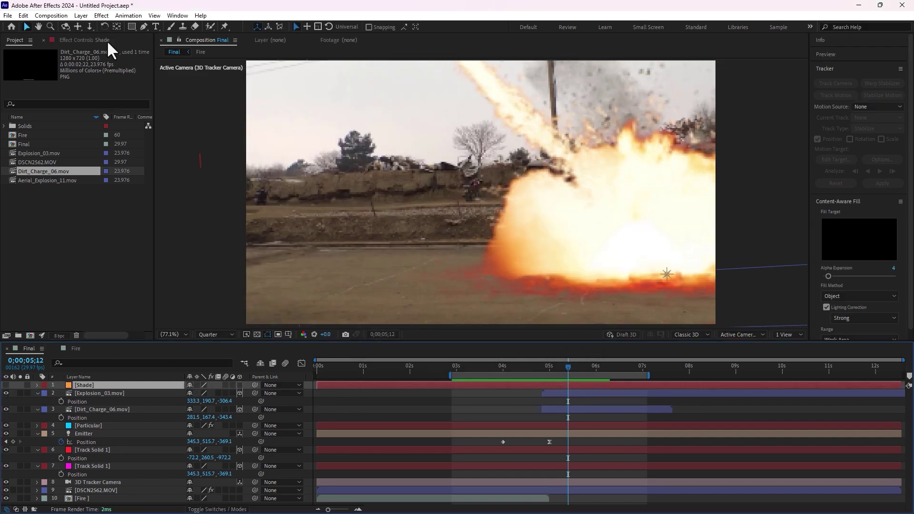
drag(129, 22, 168, 46)
click(167, 46)
drag(495, 265, 734, 313)
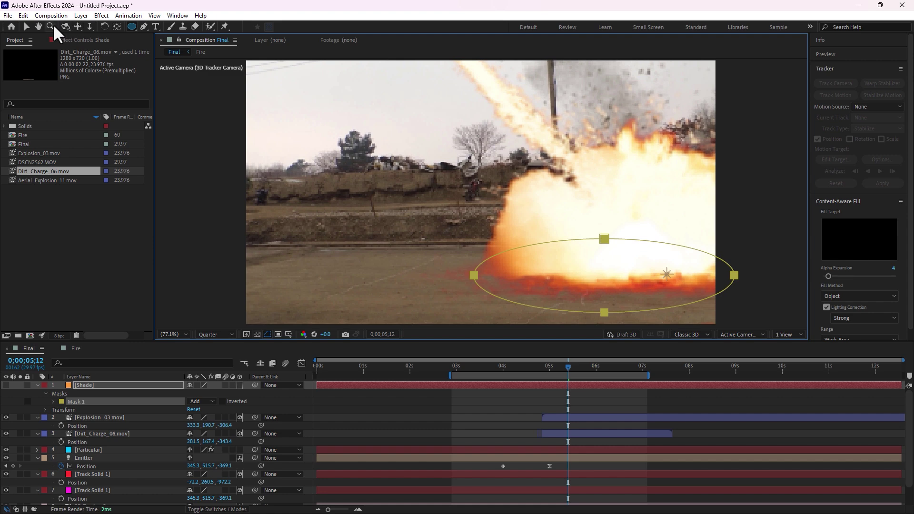
Draw a closed Pen mask on the Shade layer over the dirt embankment to the left of the explosion
click(143, 26)
click(84, 384)
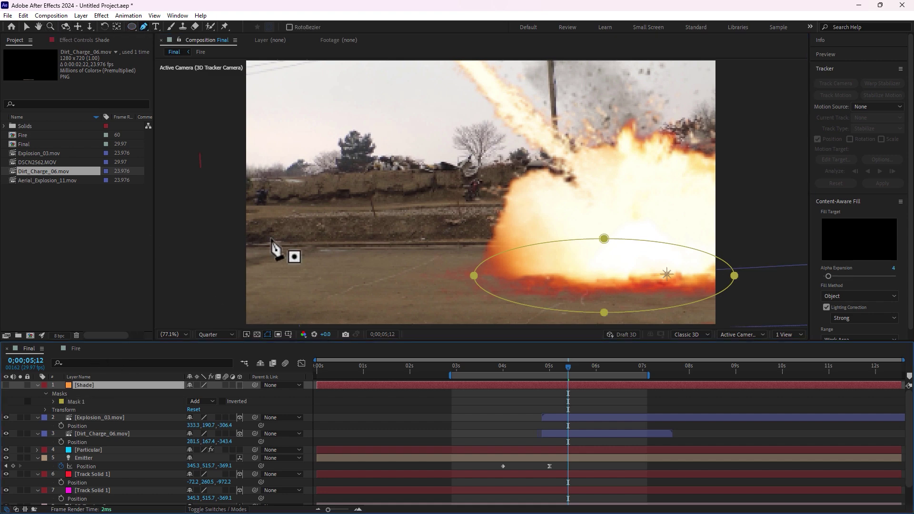
click(313, 177)
click(464, 167)
click(550, 162)
drag(533, 201, 525, 201)
click(439, 205)
drag(351, 203, 338, 203)
click(302, 199)
click(313, 176)
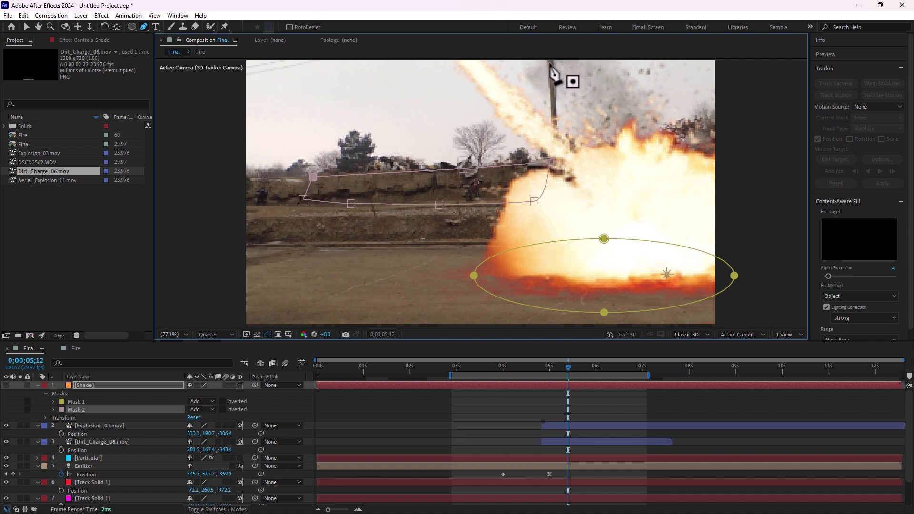
Draw a small four-point Pen mask on the ground at the footage's left edge and make the Shade layer visible
click(300, 248)
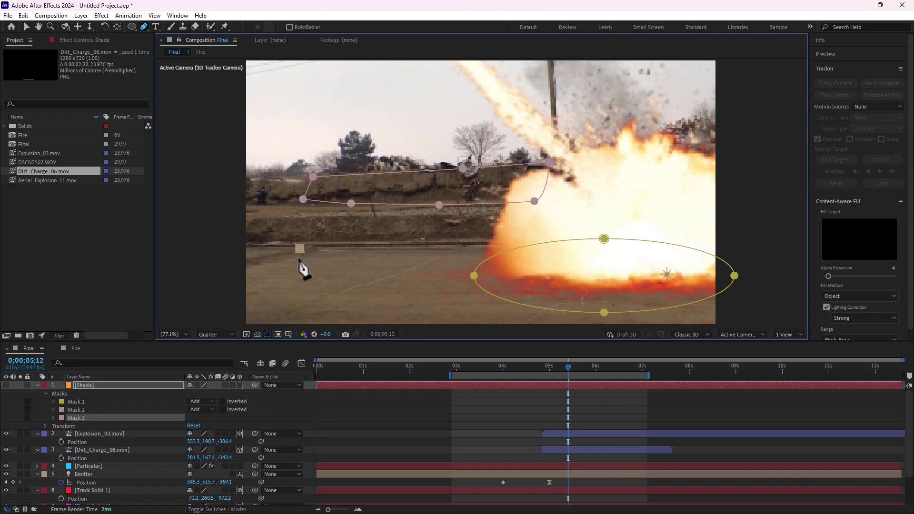
click(287, 259)
click(243, 266)
click(261, 252)
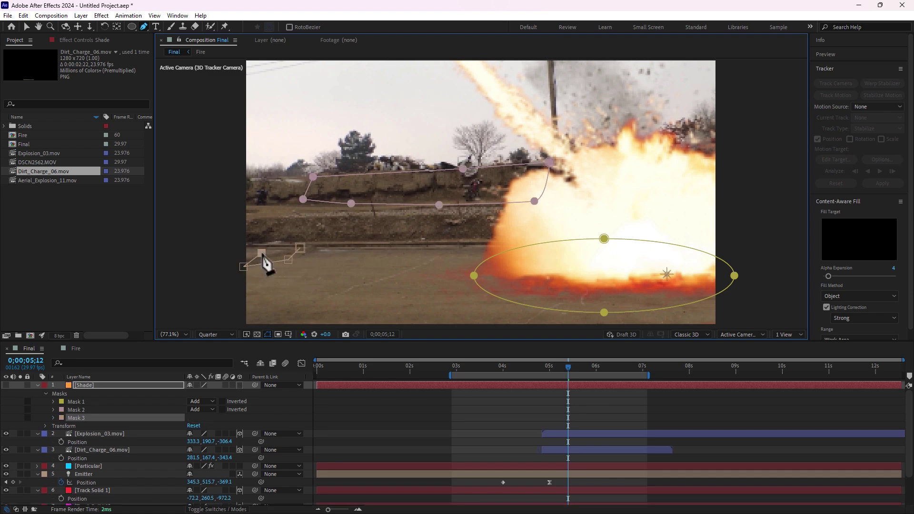
click(300, 248)
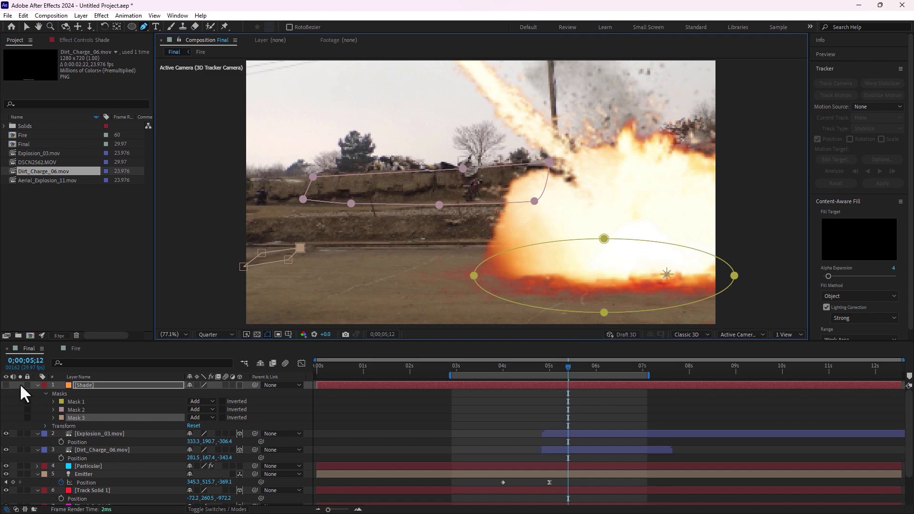
click(6, 385)
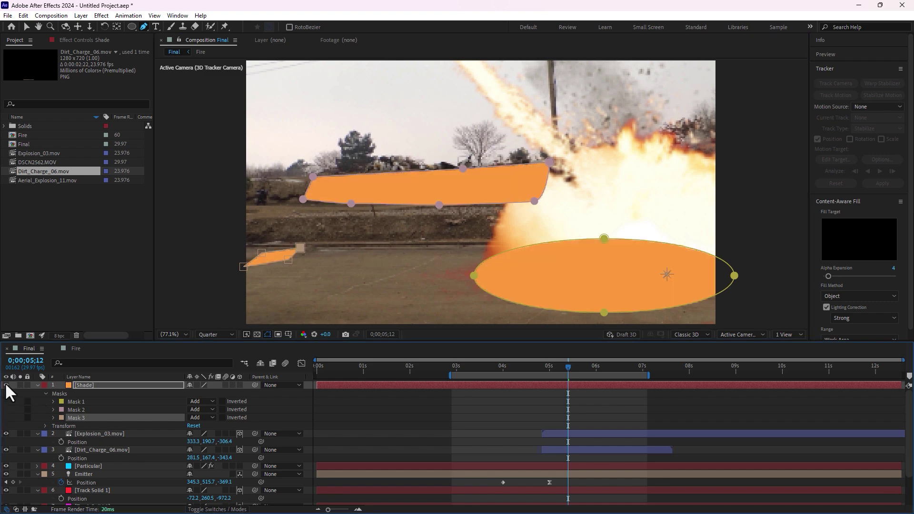
Cycle the Shade layer's blending mode to one that casts a fiery orange glow on the footage inside the masks
click(112, 384)
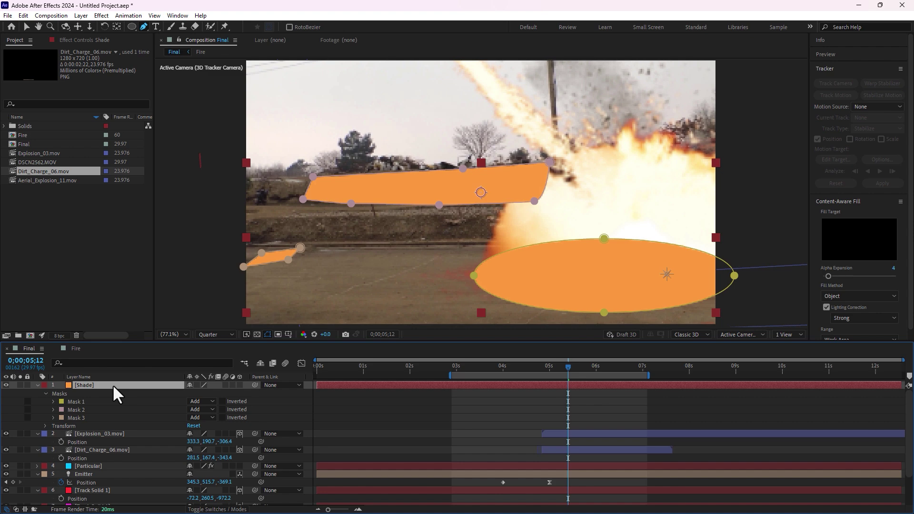
key(shift+=)
key(shift+=)
key(shift+=)
key(shift+=)
key(shift+=)
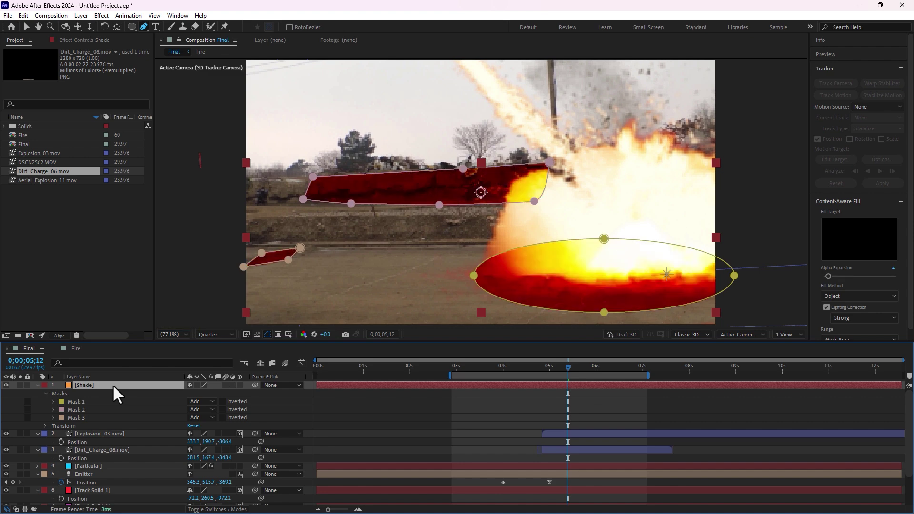
key(shift+=)
key(shift+=)
key(shift+=)
key(shift+=)
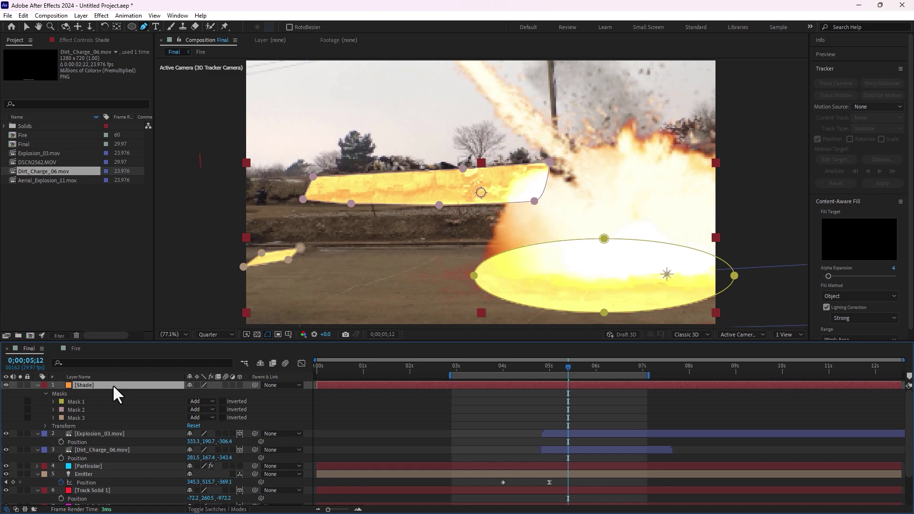
key(shift+=)
key(shift+=)
key(shift+=)
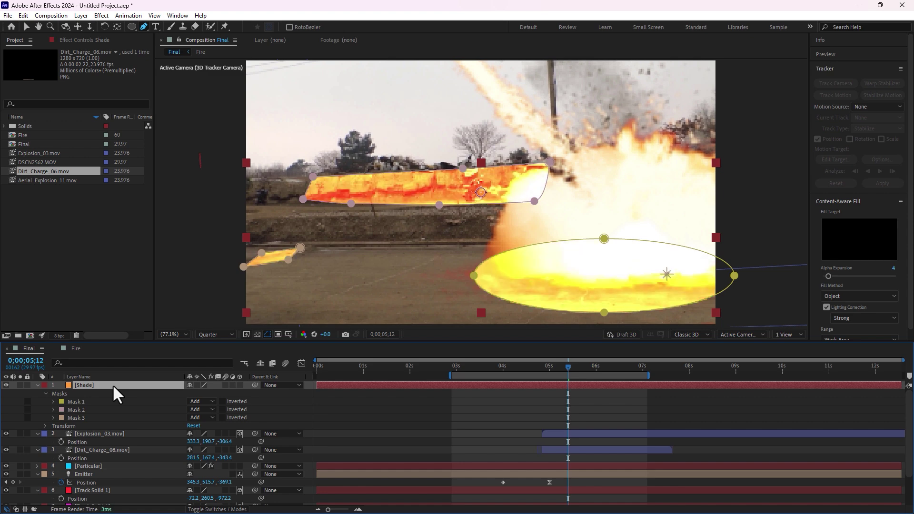
Set the feather of all three Shade masks to 27 pixels
key(m)
key(m)
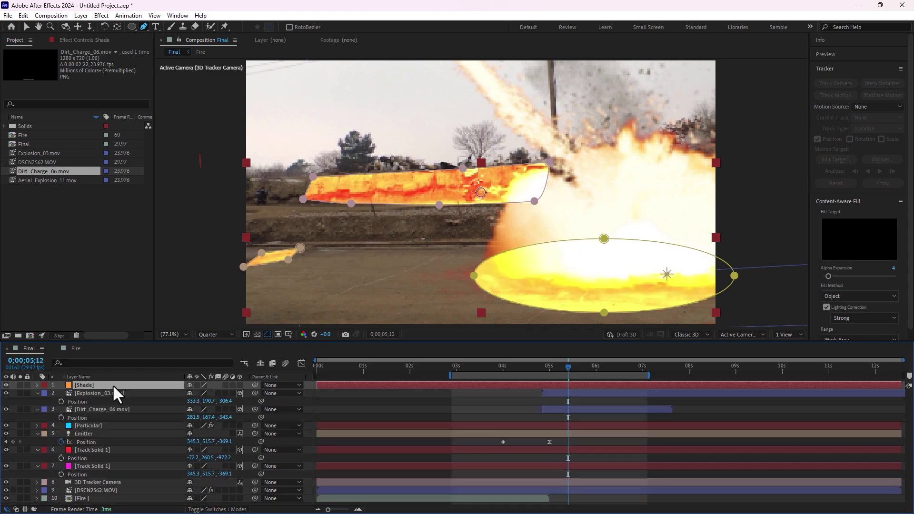
click(74, 393)
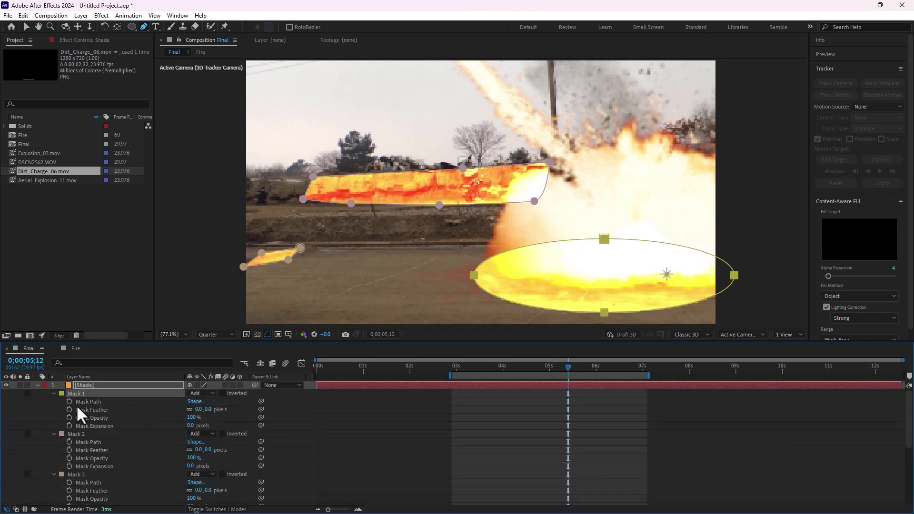
shift+click(79, 475)
drag(197, 409, 220, 409)
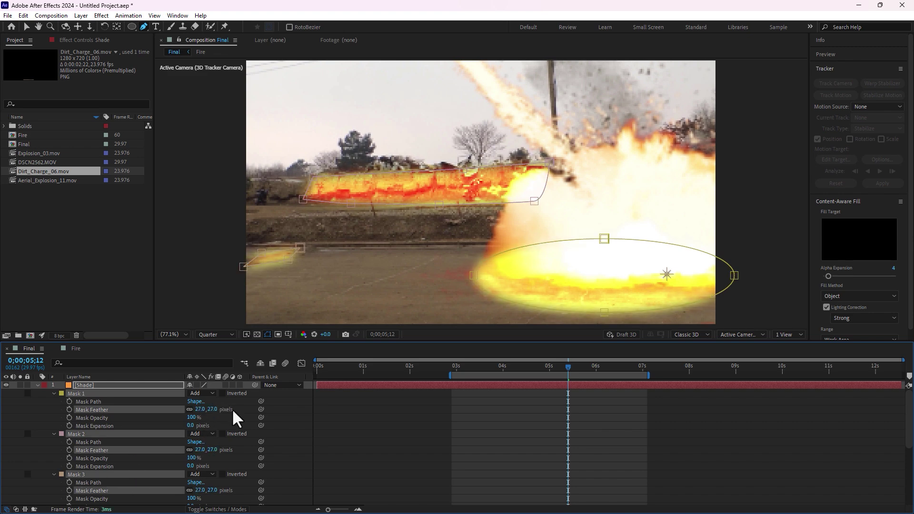
Move the Shade layer directly above the DSCN2562.MOV layer and set its opacity to 50%
key(t)
drag(192, 393, 163, 397)
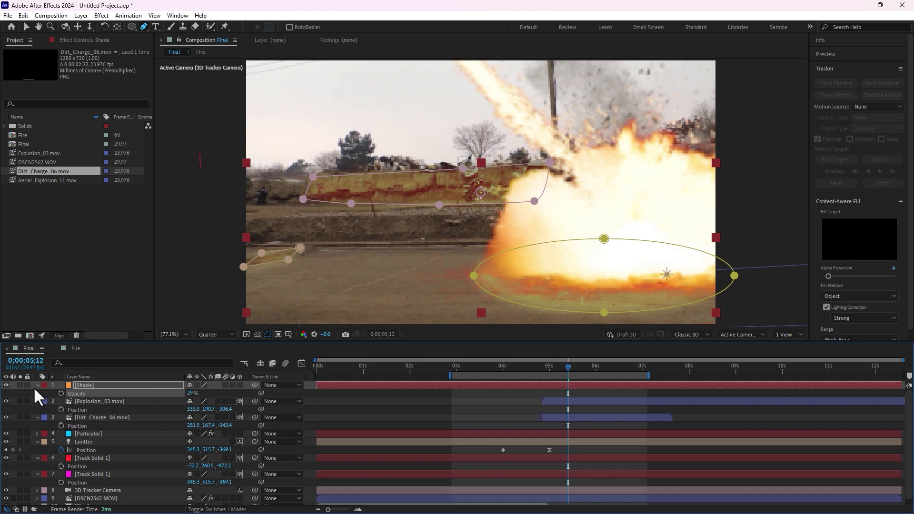
key(ctrl+a)
key(ctrl+grave)
click(89, 385)
drag(89, 386, 98, 446)
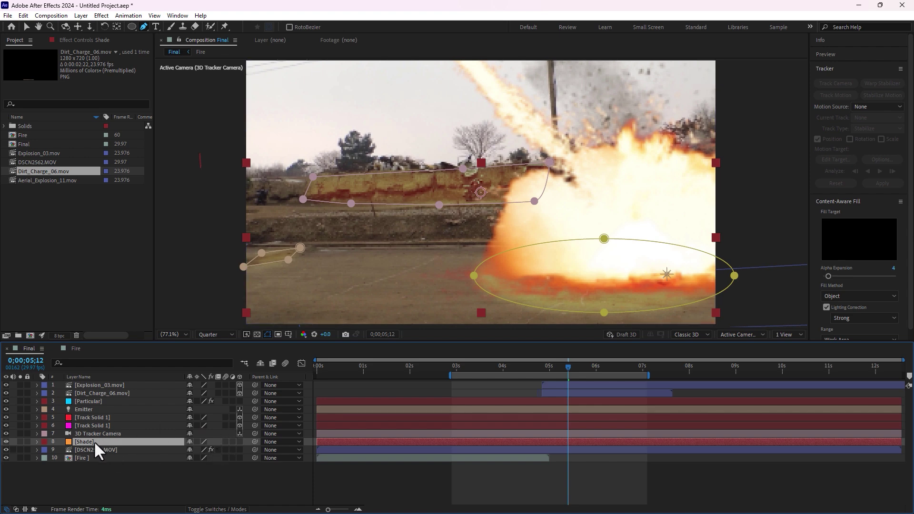
key(t)
drag(190, 449, 195, 449)
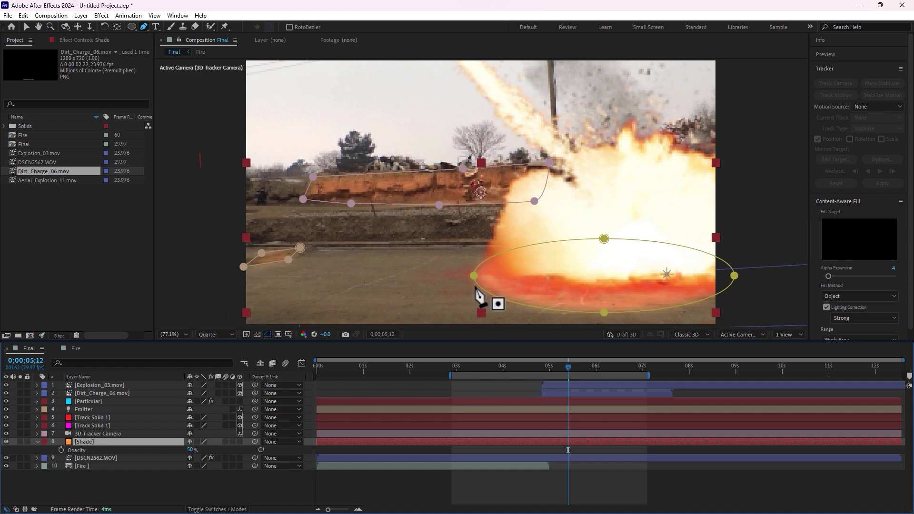
Enlarge the elliptical Shade mask by pulling its lower point down and its left point further out across the ground
key(v)
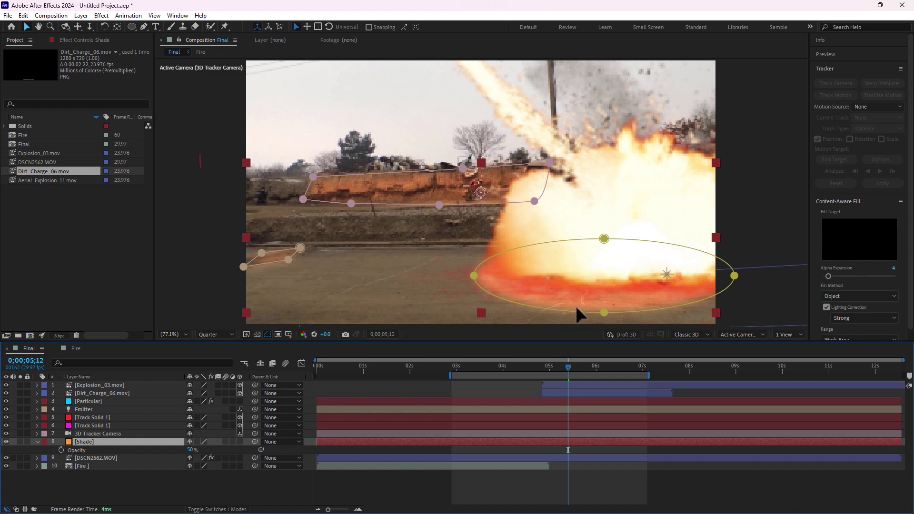
key(ctrl+t)
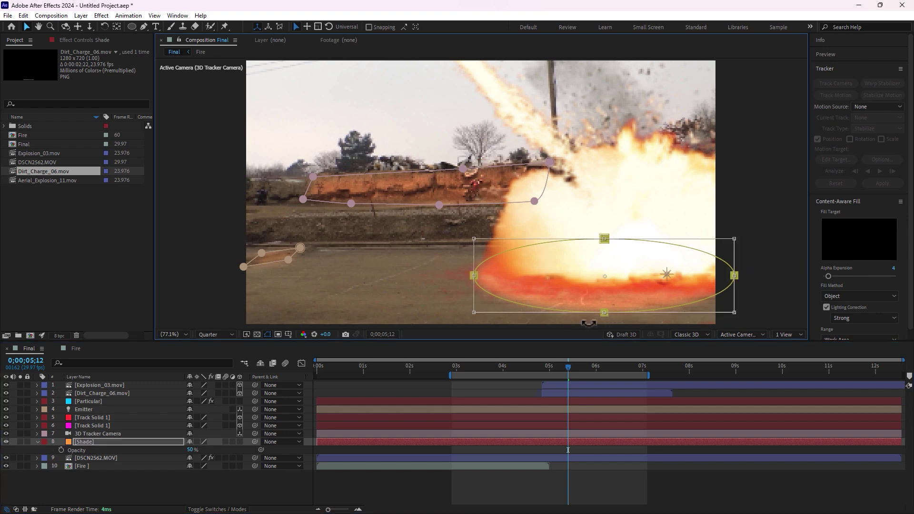
click(493, 478)
click(562, 273)
click(91, 457)
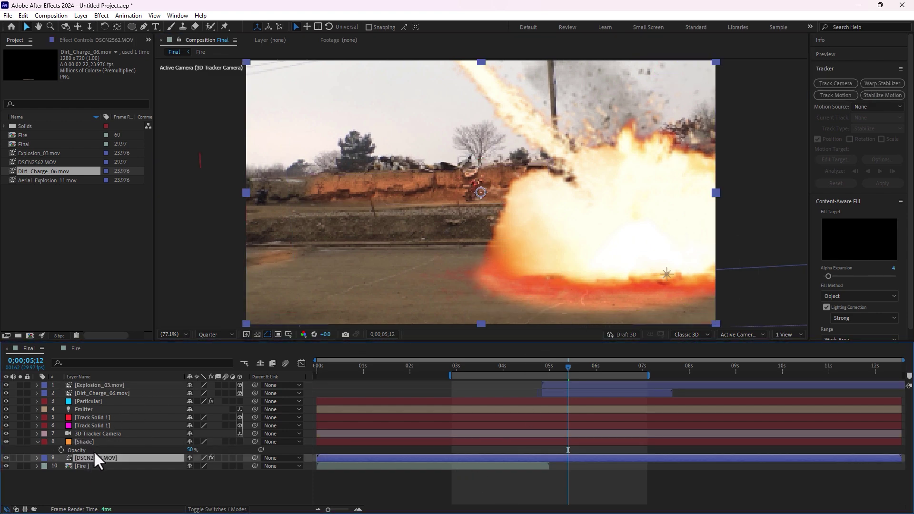
click(124, 442)
drag(605, 310, 581, 325)
drag(474, 274, 411, 275)
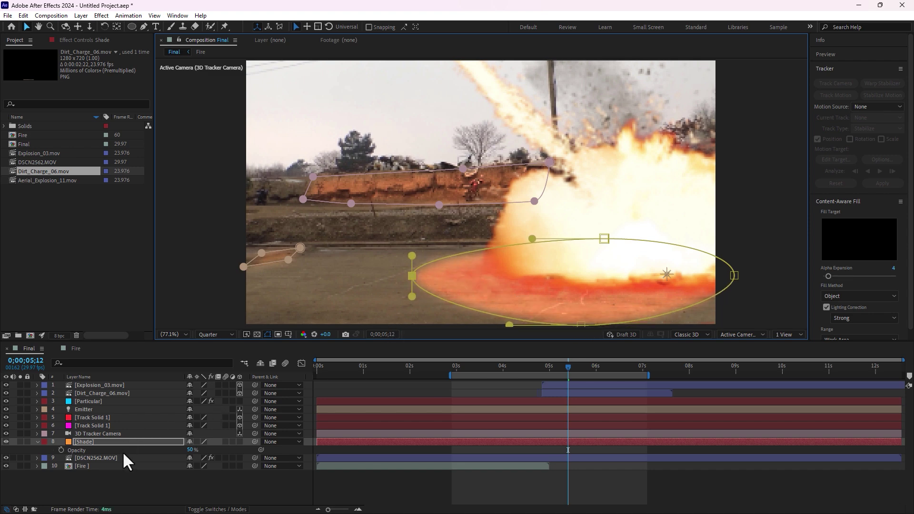
Set the elliptical mask's feather to 129 pixels
key(m)
key(m)
drag(212, 468, 300, 455)
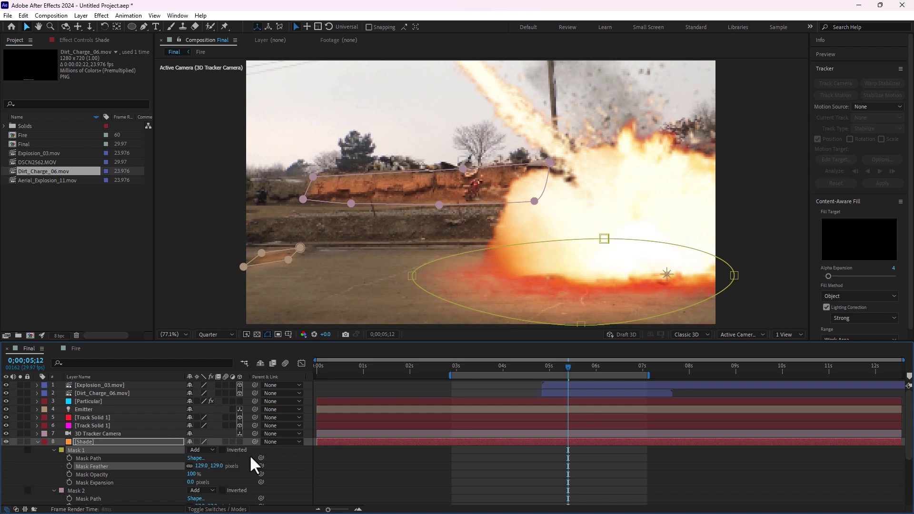
Start an opacity animation on the Shade layer with a 0% keyframe at 0;00;04;26
click(90, 441)
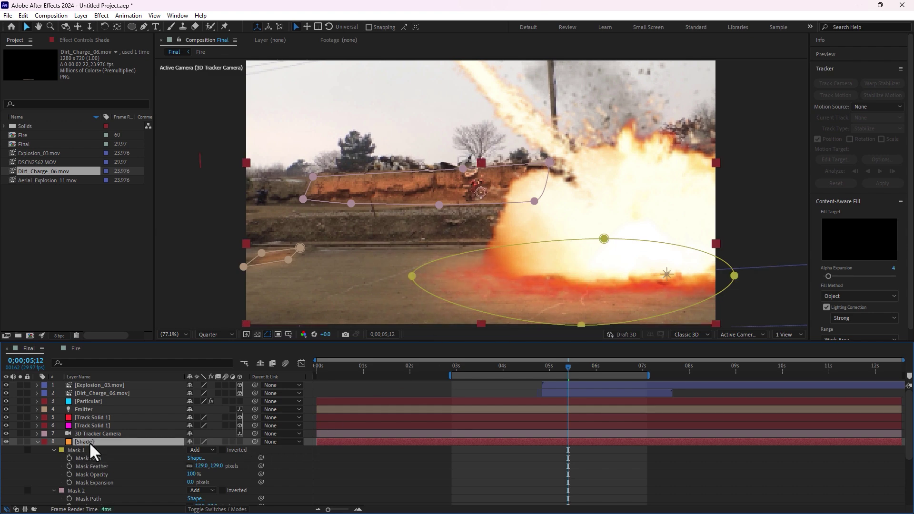
key(t)
click(543, 368)
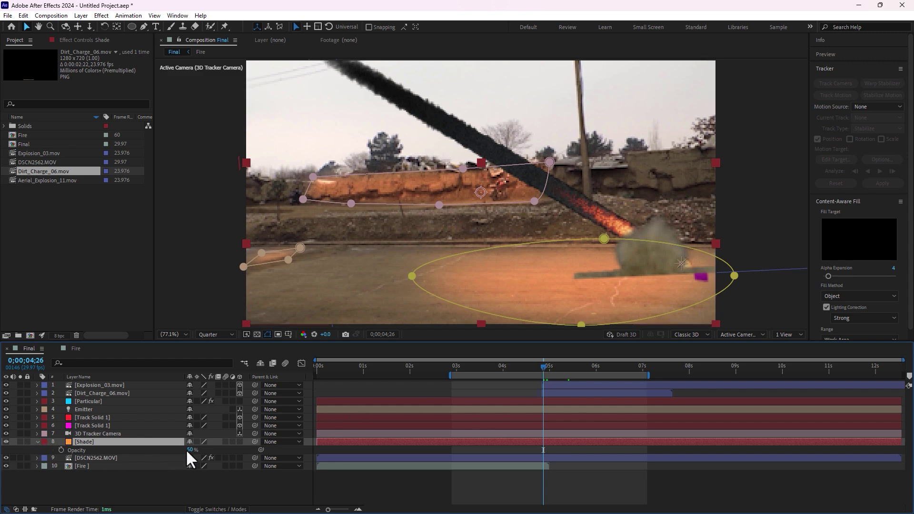
drag(190, 450, 153, 450)
click(61, 450)
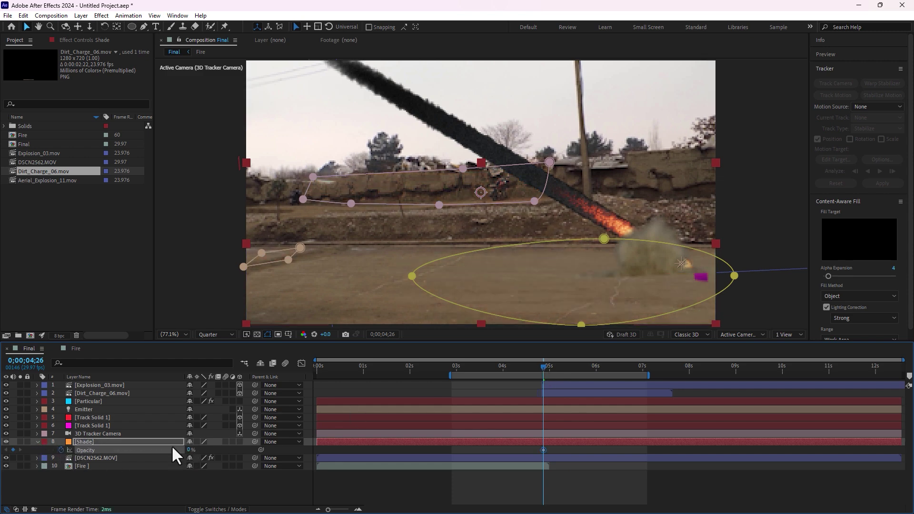
Raise the Shade layer's opacity with keyframes just past 5 seconds and shortly before 6 seconds
drag(536, 367, 561, 367)
drag(189, 450, 224, 449)
drag(565, 369, 588, 369)
drag(190, 450, 195, 450)
Fade the Shade layer with opacity keyframes of 44% at 0;00;06;17 and 33% at 0;00;07;02
drag(588, 369, 622, 371)
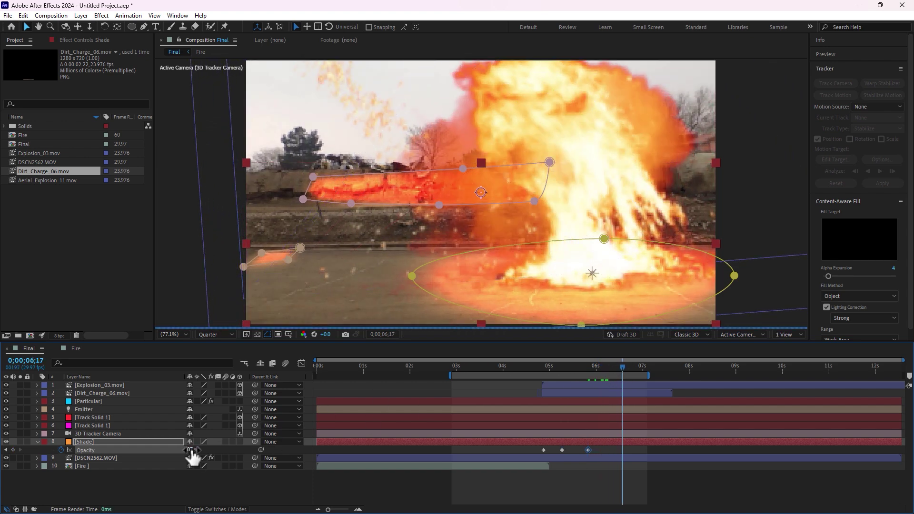
drag(191, 449, 174, 453)
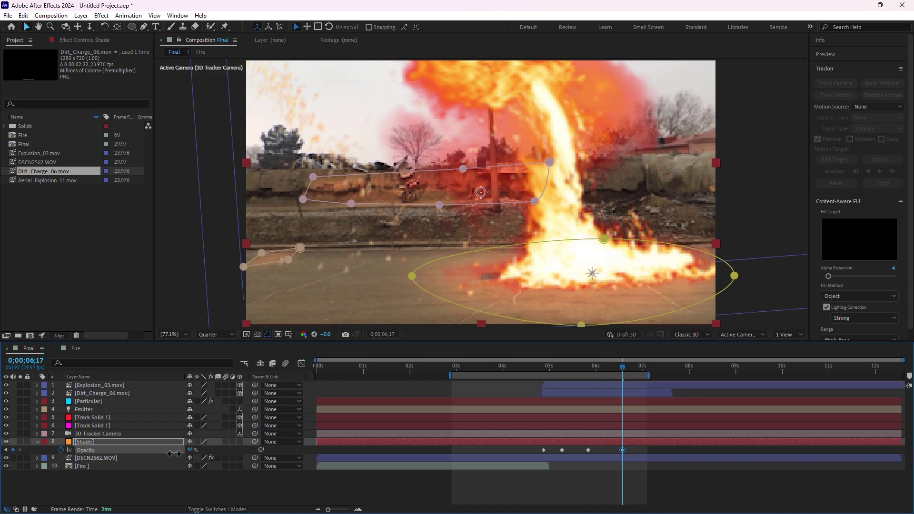
drag(638, 366, 644, 365)
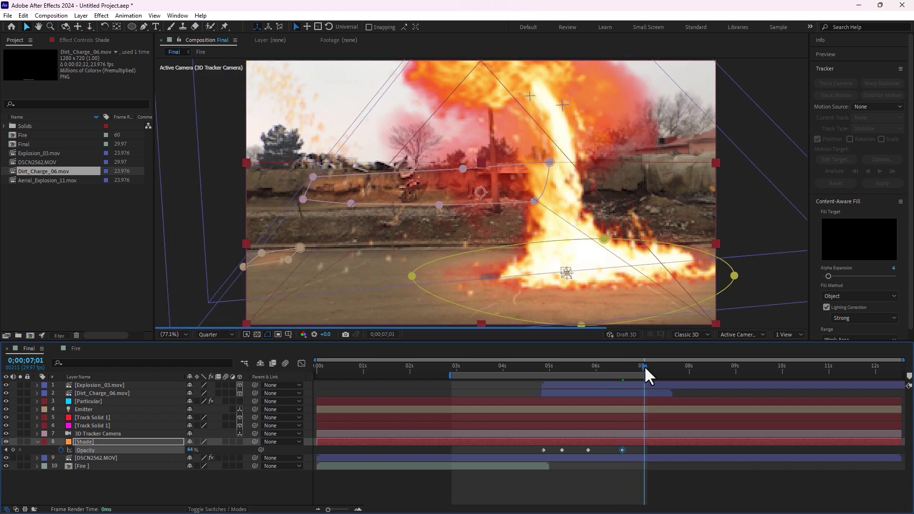
mouse_move(191, 450)
mouse_down()
mouse_move(179, 452)
mouse_move(188, 453)
mouse_up()
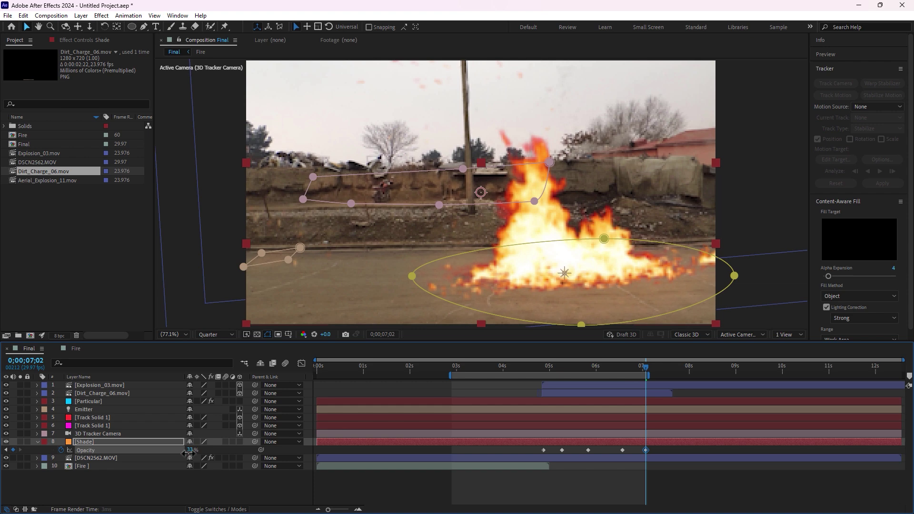
Continue the Shade layer's fade-out with opacity keyframes of 23% at 0;00;07;18 and 9% at 0;00;08;18
click(579, 495)
drag(656, 367, 670, 369)
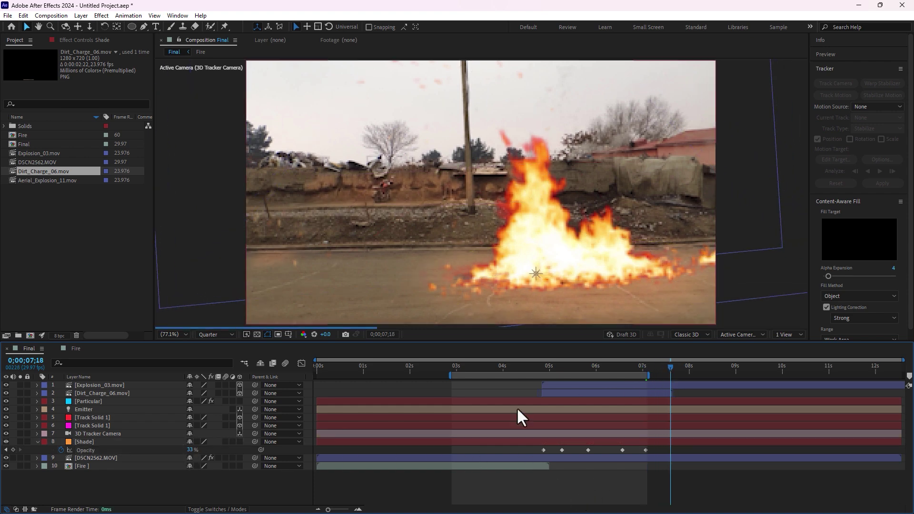
drag(189, 450, 180, 449)
click(716, 366)
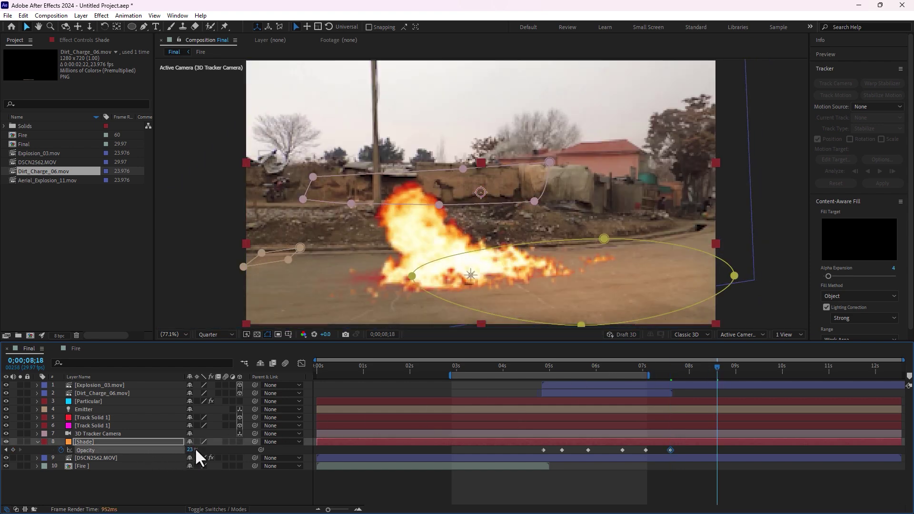
drag(191, 450, 184, 450)
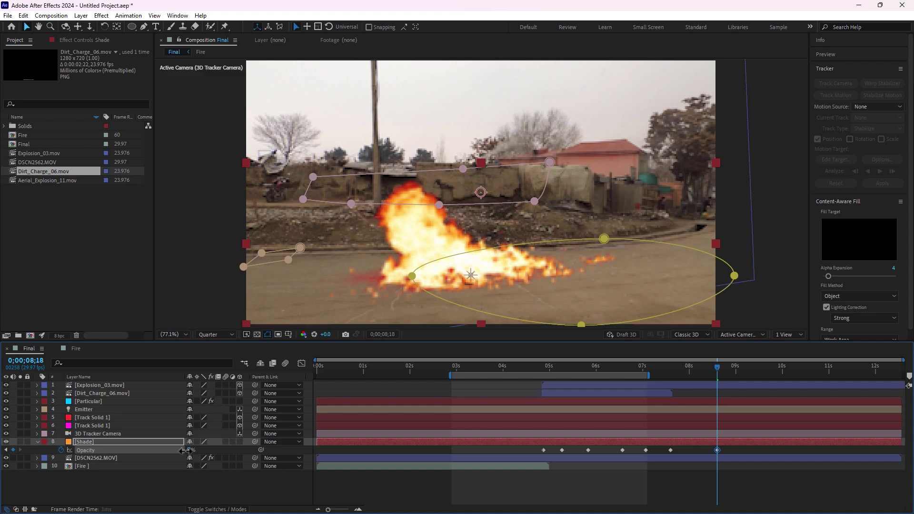
click(419, 483)
Preview the Ground_Crack_5B_2K_0528.mov clip and import Ground_Crack_2B_2K_0518.mov into the project
click(77, 230)
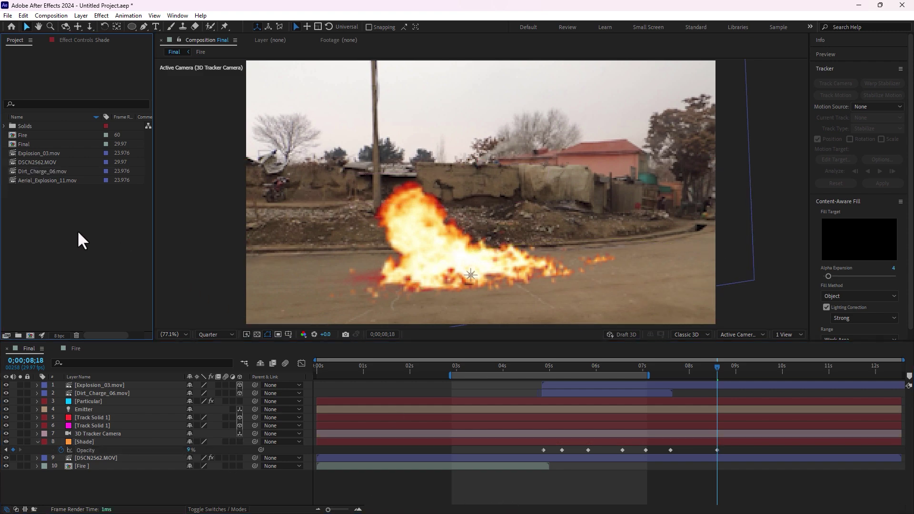
double_click(78, 230)
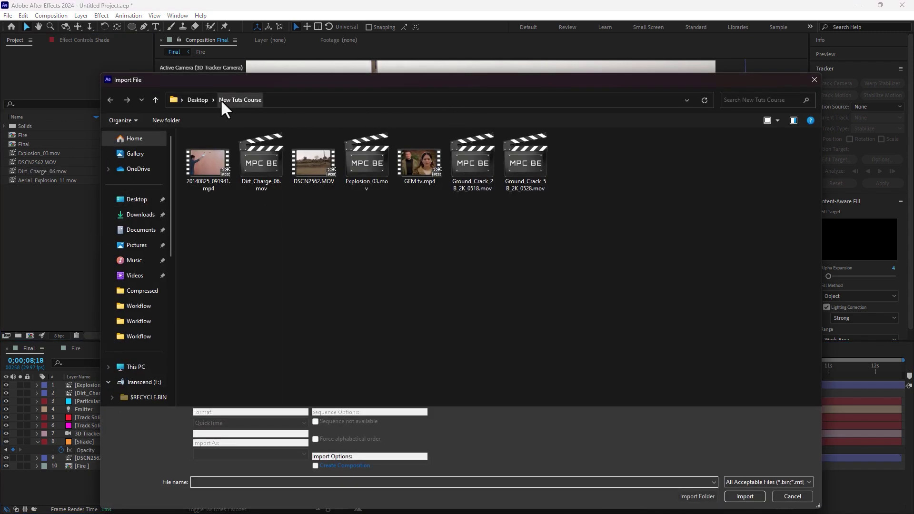
right_click(523, 162)
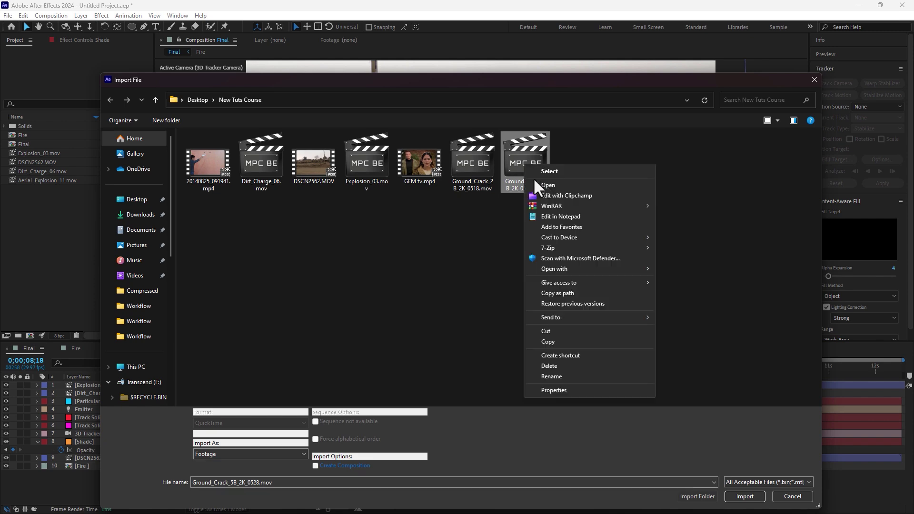
click(549, 184)
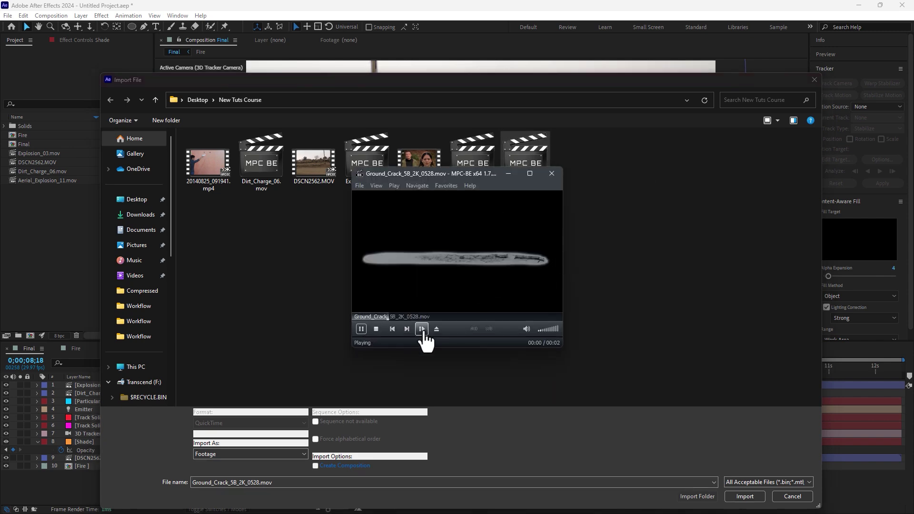
click(536, 177)
double_click(484, 164)
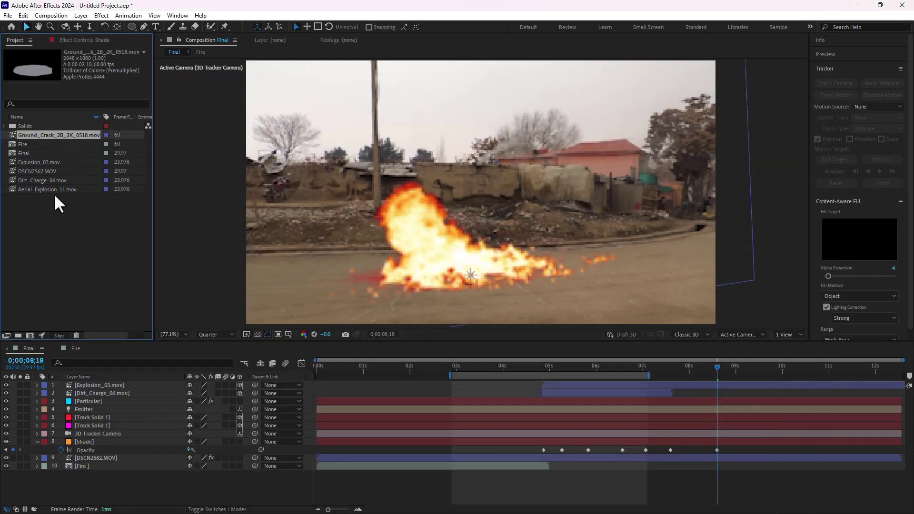
Place the ground crack clip directly below the Shade layer and align its start with 0;00;04;29
drag(53, 135, 108, 450)
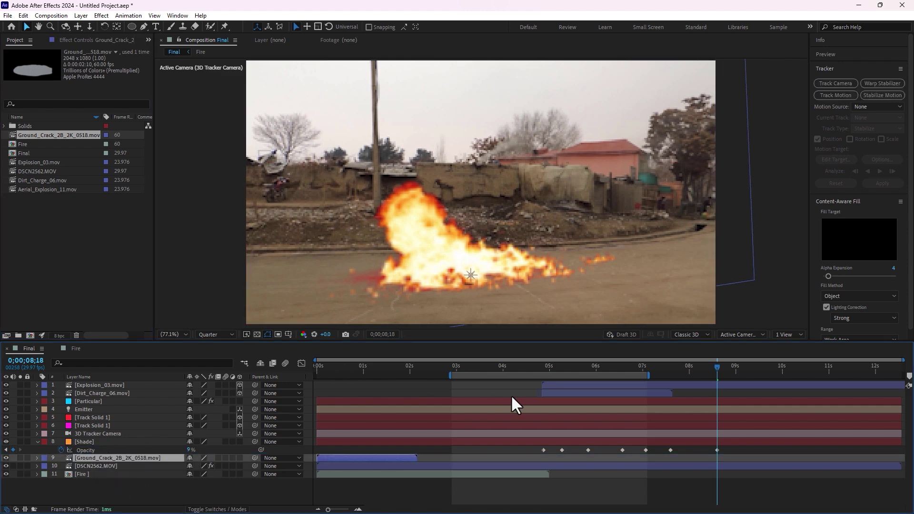
drag(348, 458, 594, 455)
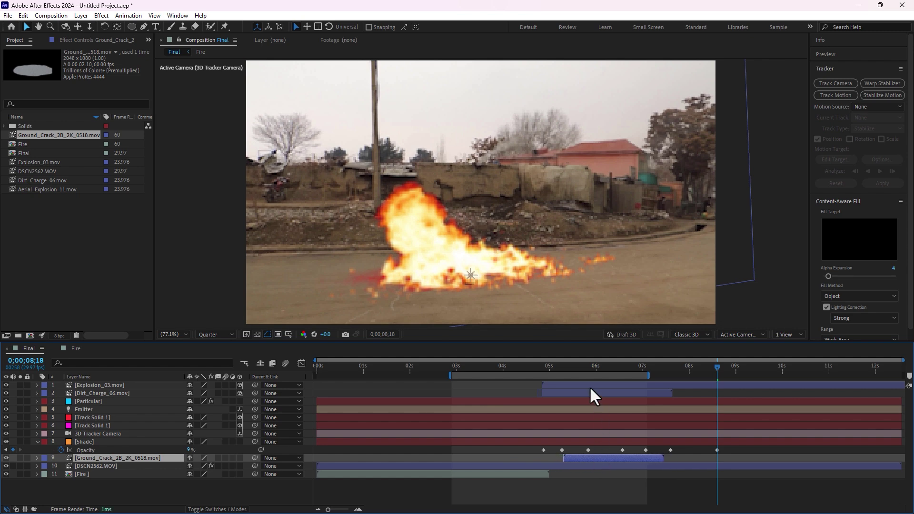
drag(546, 372, 547, 369)
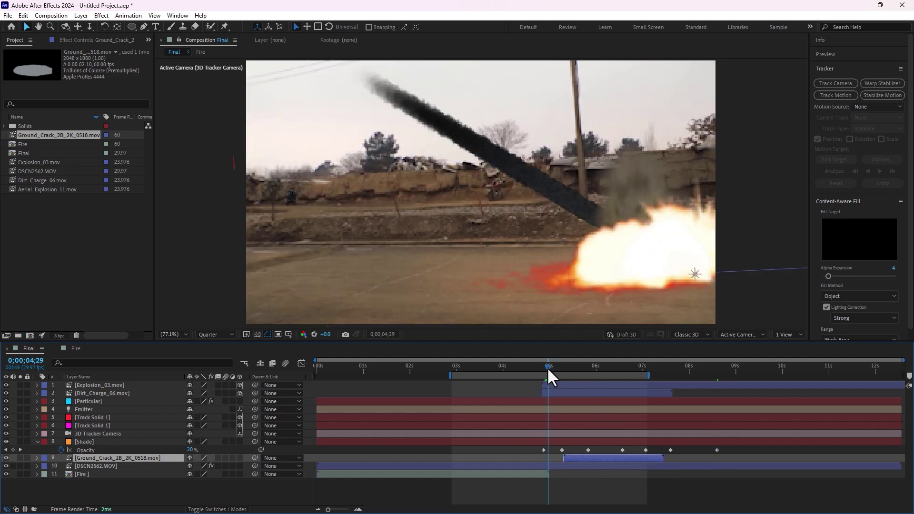
drag(579, 456, 564, 456)
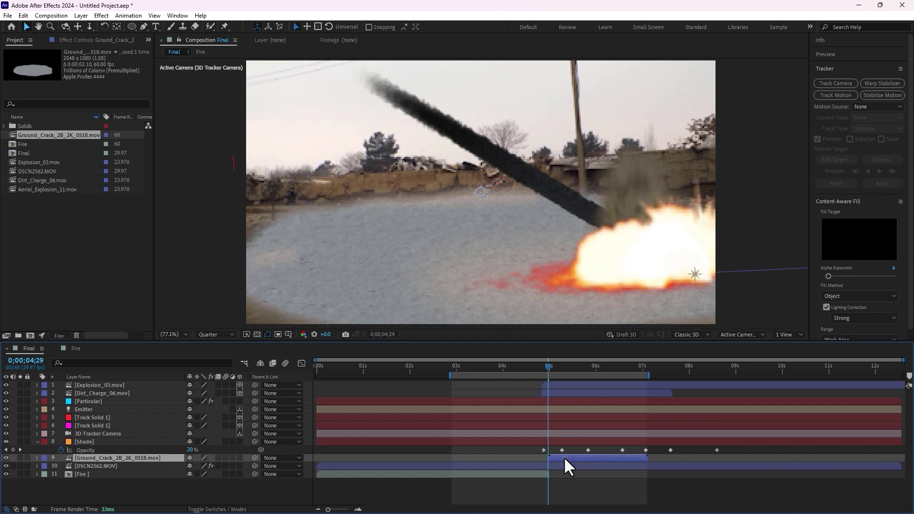
Scale the ground crack layer to 47%, make it a 3D layer and move it toward the explosion's base
key(s)
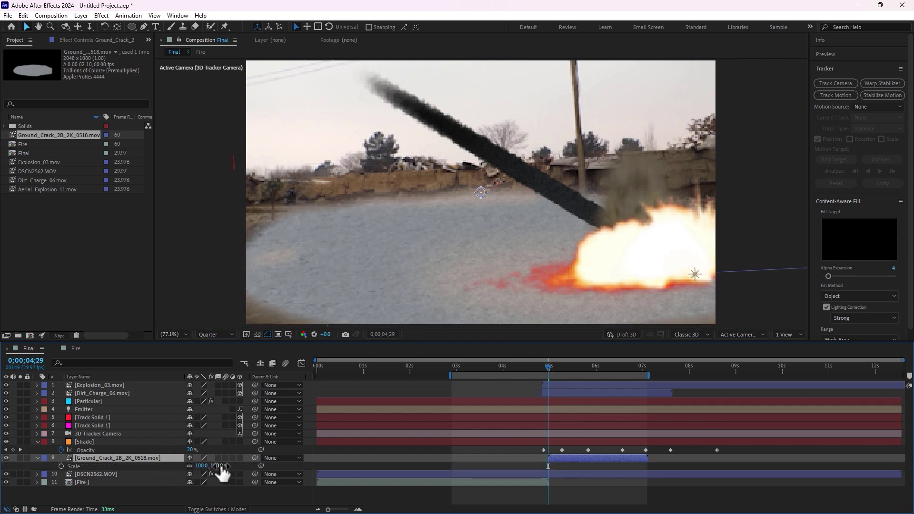
drag(203, 468, 192, 468)
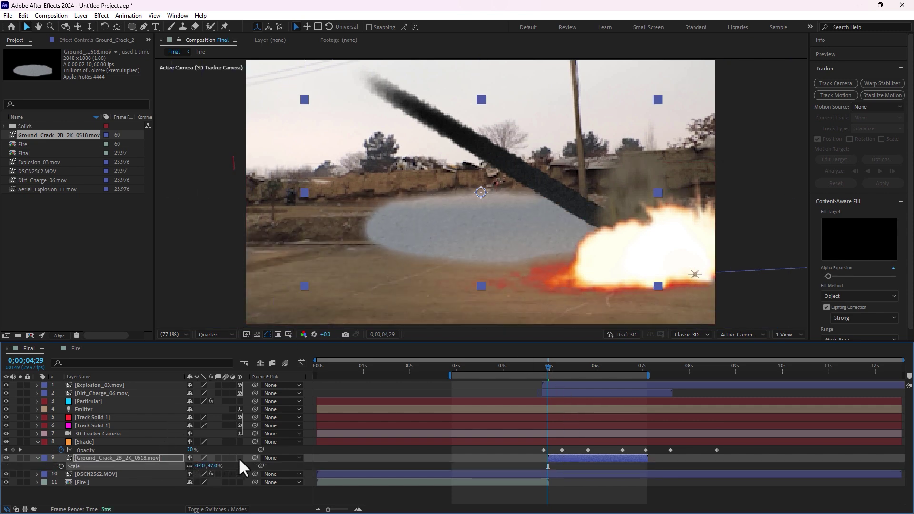
click(239, 458)
drag(721, 223, 401, 270)
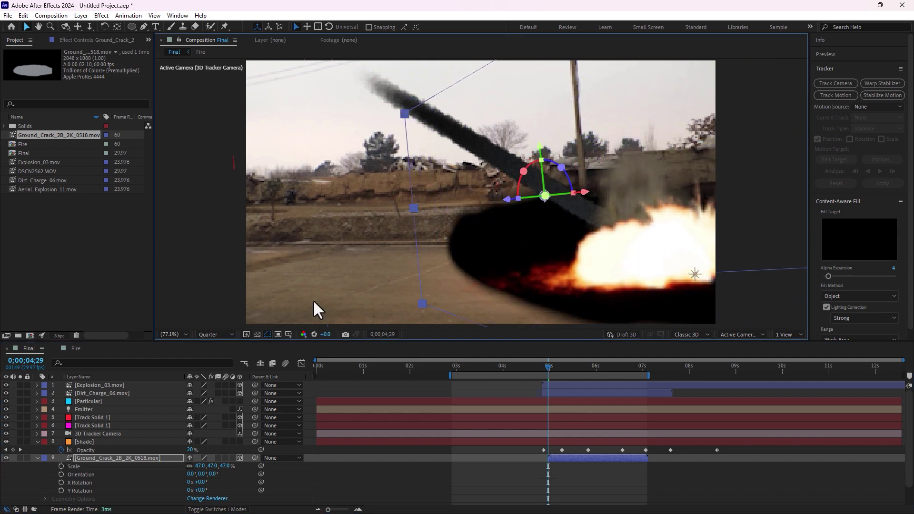
Turn off Accepts Lights in the ground crack layer's material options
click(38, 458)
scroll(37, 455, down, 2)
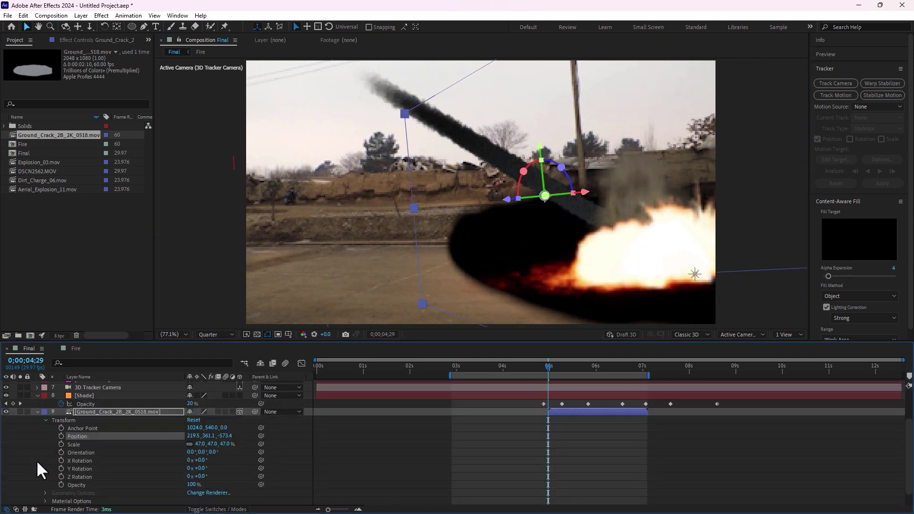
click(45, 500)
scroll(53, 495, down, 2)
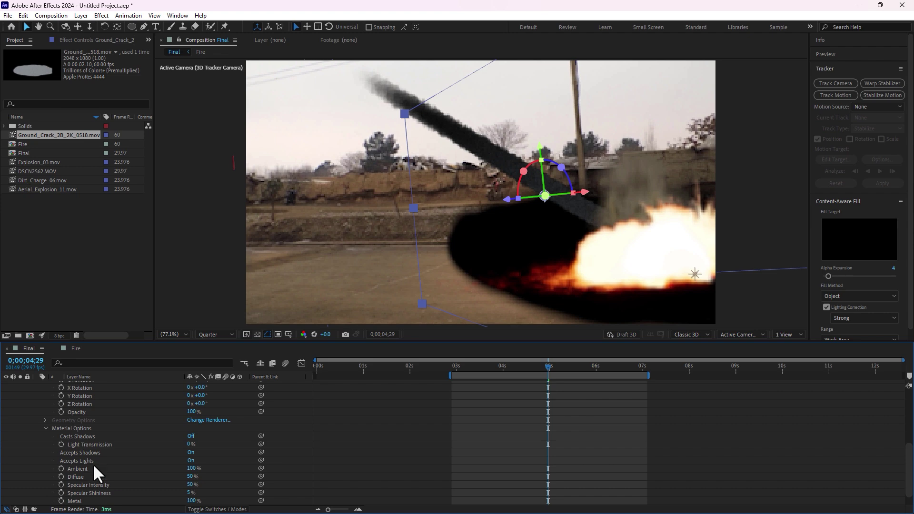
click(190, 460)
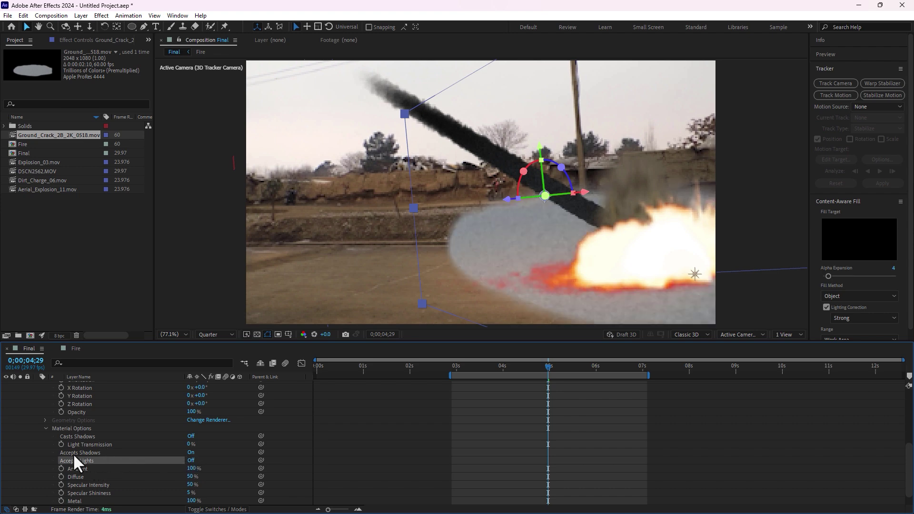
click(46, 427)
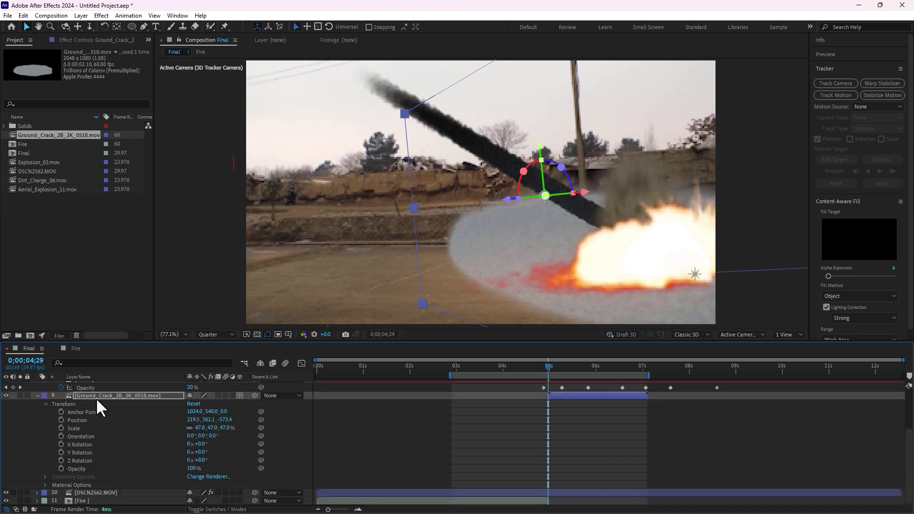
Scale the ground crack layer to 29% and move it onto the road beneath the explosion
key(s)
drag(216, 468, 212, 467)
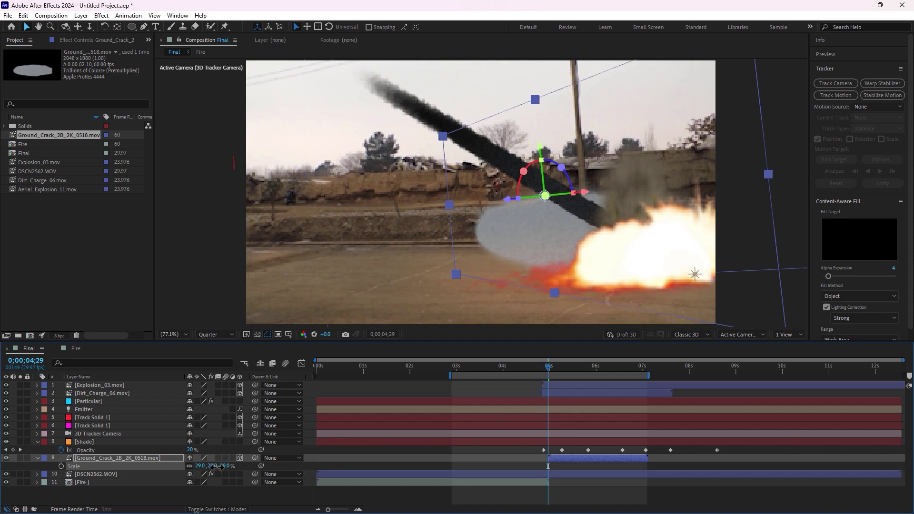
drag(513, 261, 544, 296)
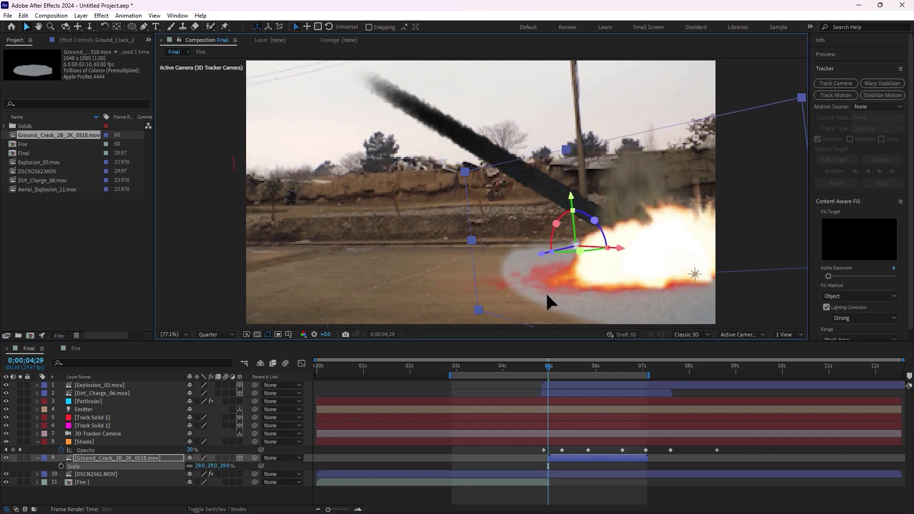
Set the ground crack layer's blending mode to Overlay and scrub through the explosion to check the cracks
click(127, 455)
key(F4)
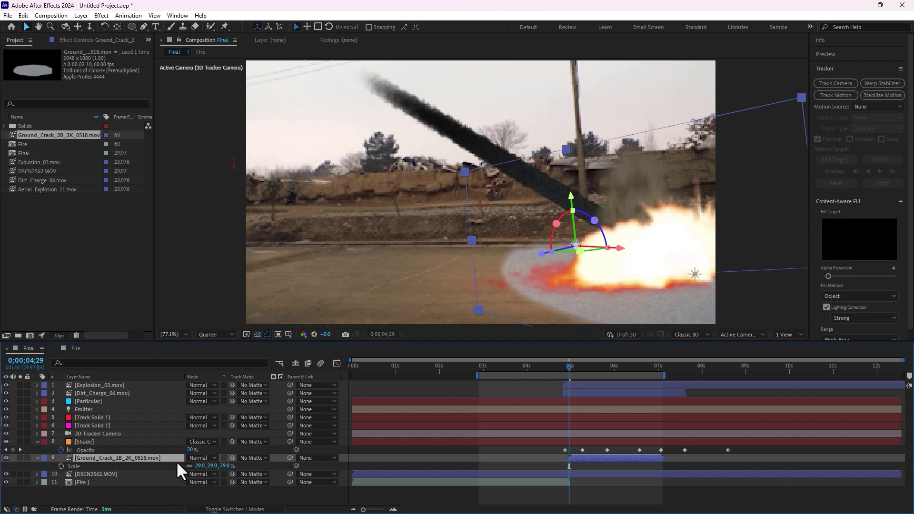
click(199, 457)
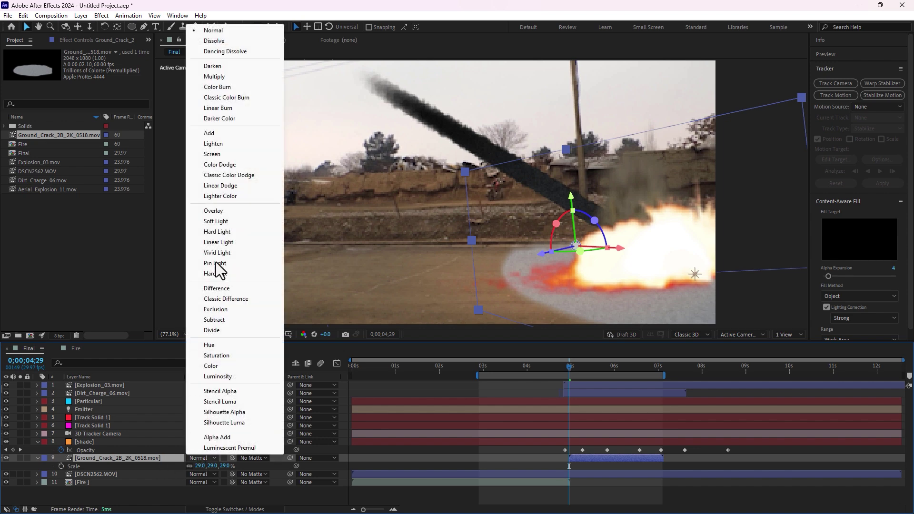
click(225, 210)
drag(570, 367, 627, 378)
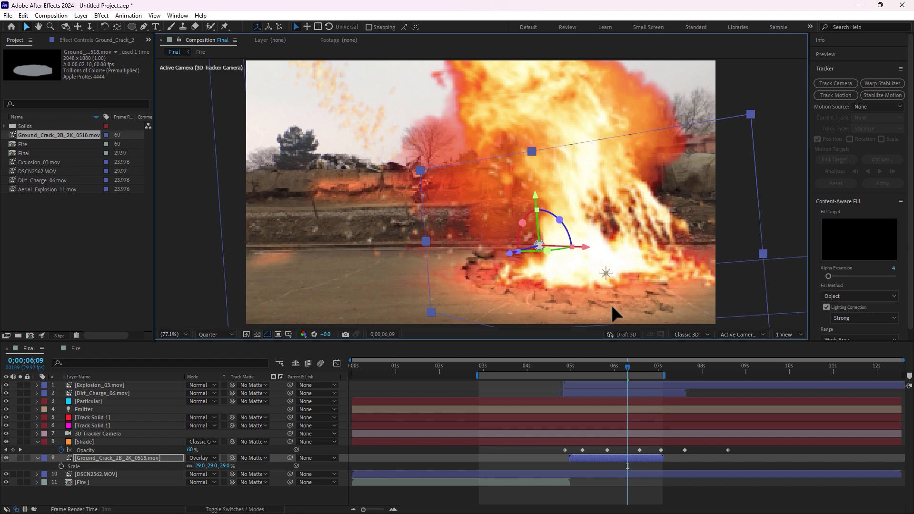
drag(632, 373, 654, 367)
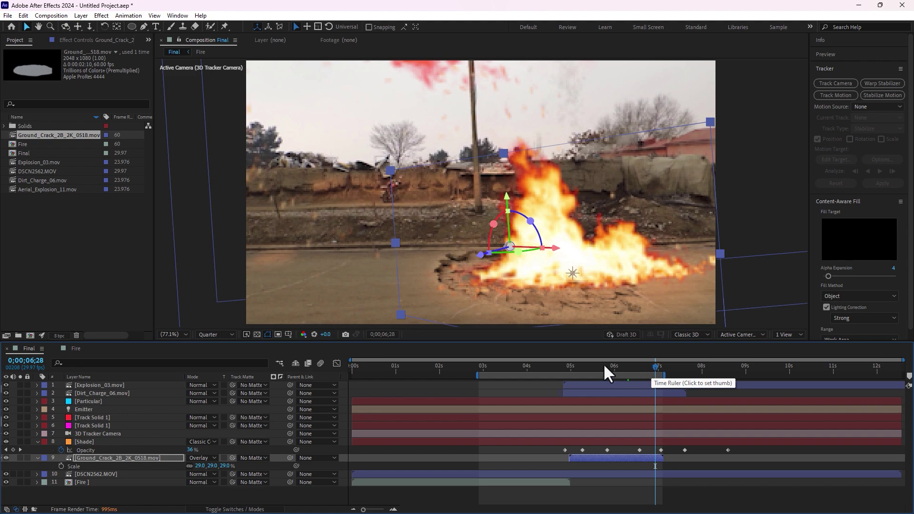
Set the composition's preview resolution to Full and play the composite from 0;00;03;04
drag(572, 365, 488, 376)
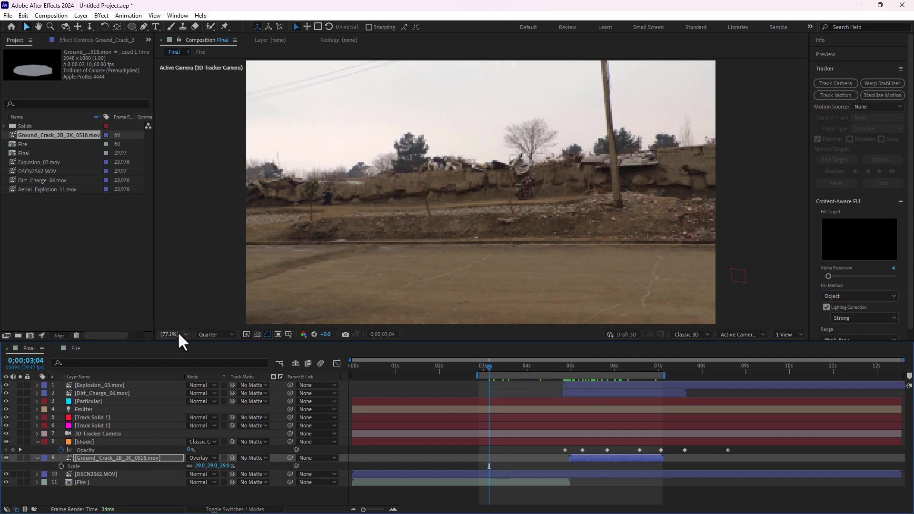
click(215, 335)
click(212, 355)
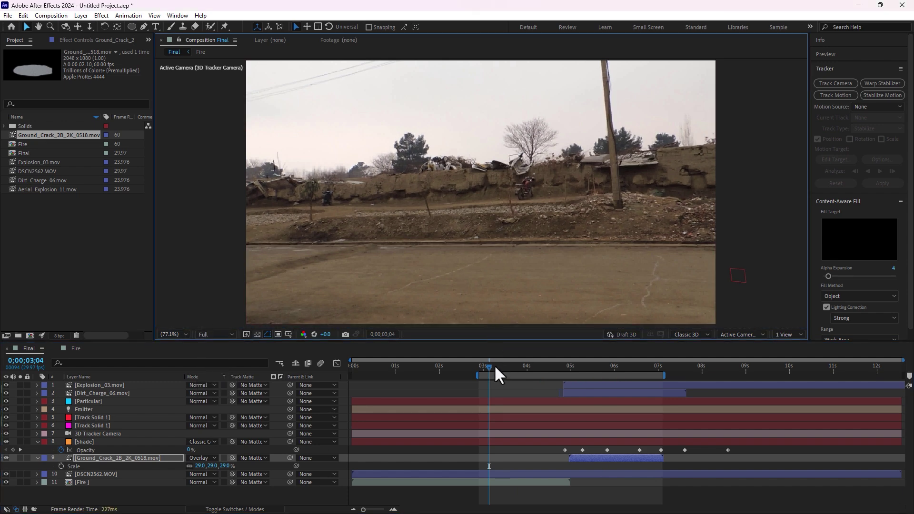
key(space)
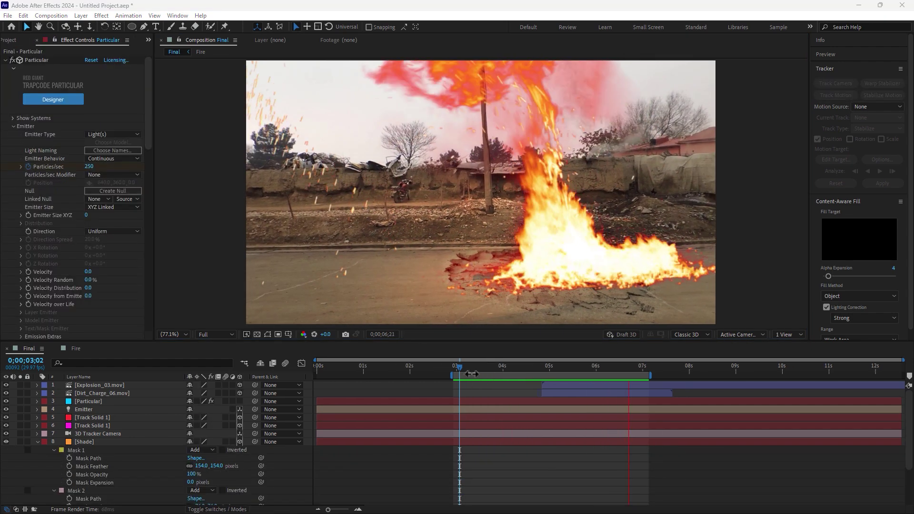
Examine Particular's Particles/sec values at 0;00;05;00 and 0;00;05;01, and replay the composite from 0;00;03;06
drag(469, 372, 549, 371)
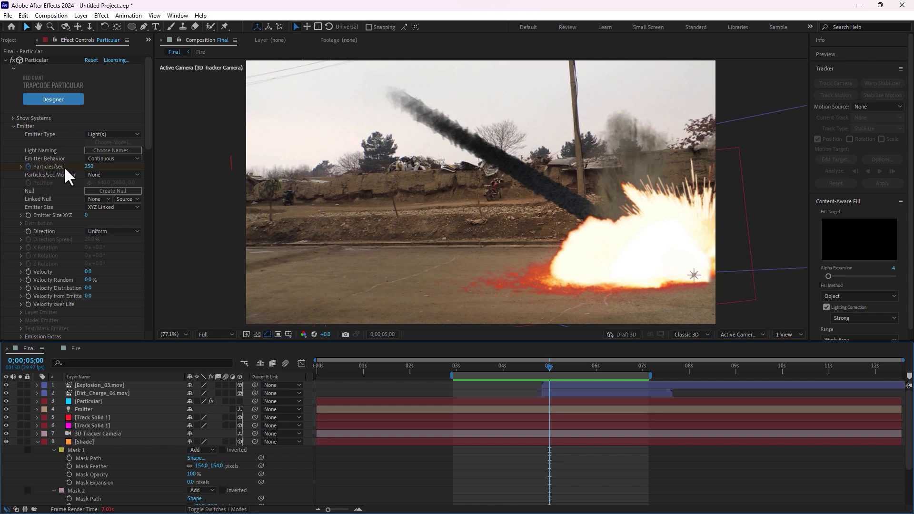
key(Page_Down)
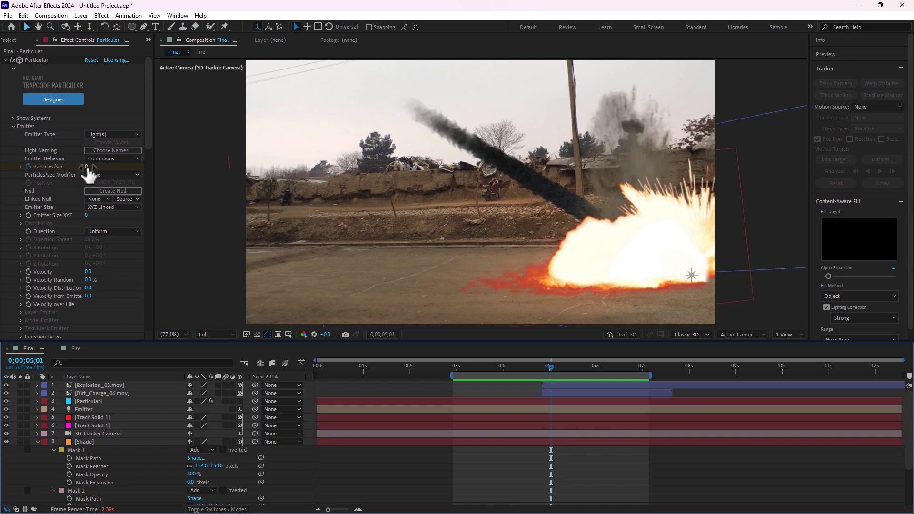
click(467, 369)
key(space)
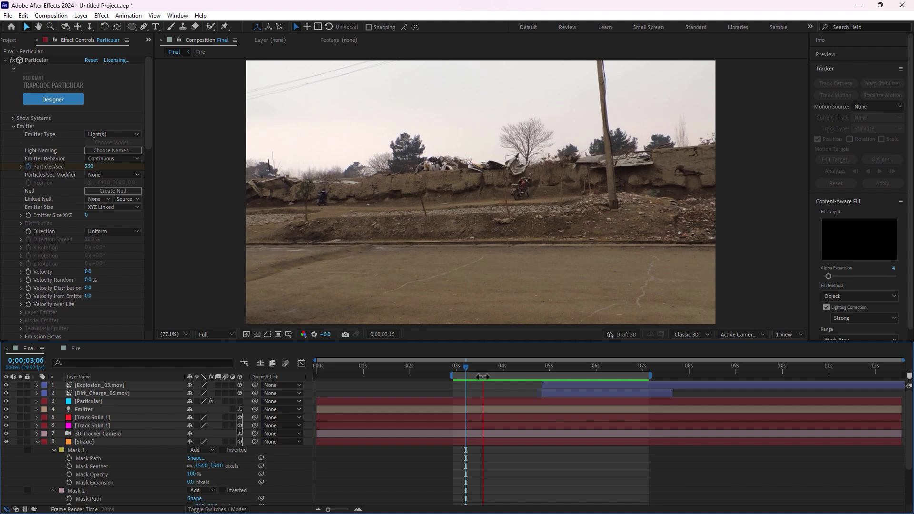